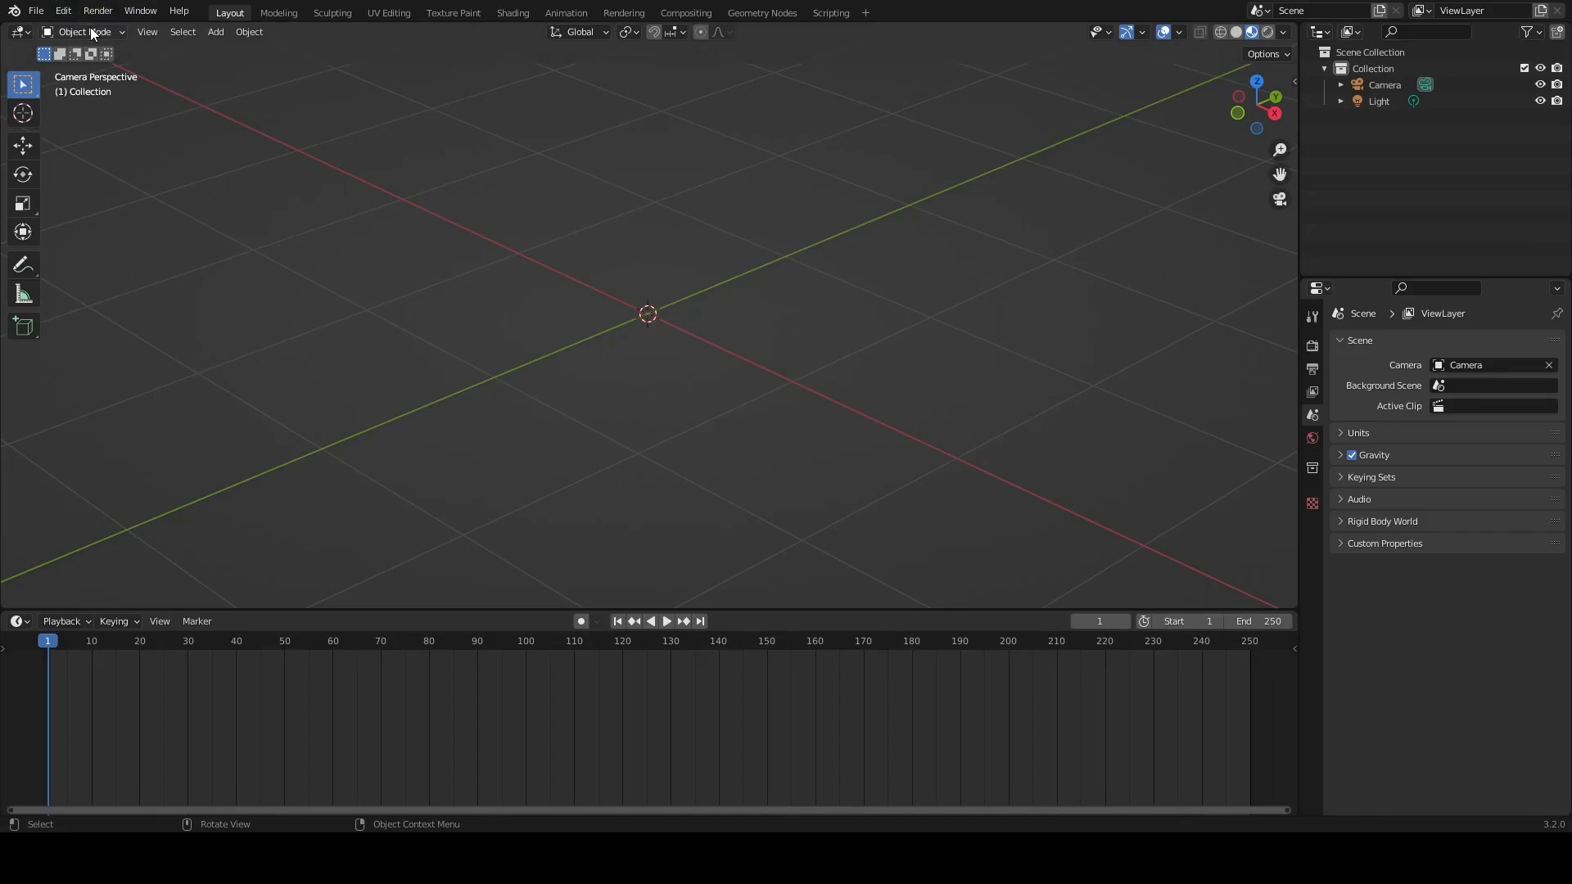
Step: Add a UV sphere mesh with 64 segments at the world origin
{"action": "left_click", "coordinate": [237, 33]}
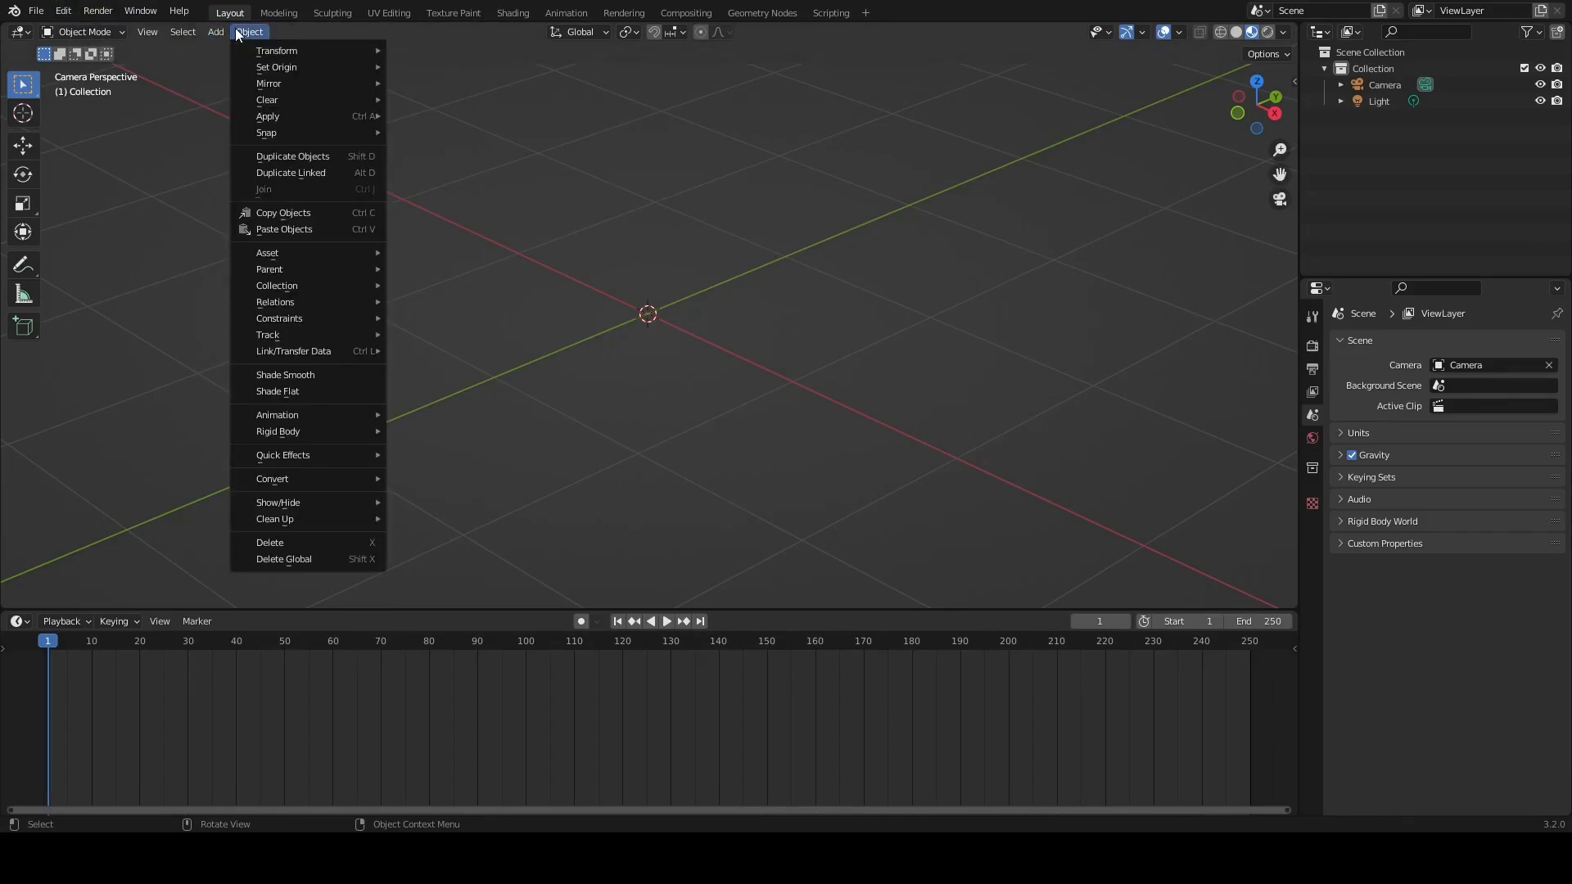
{"action": "mouse_move", "coordinate": [223, 32]}
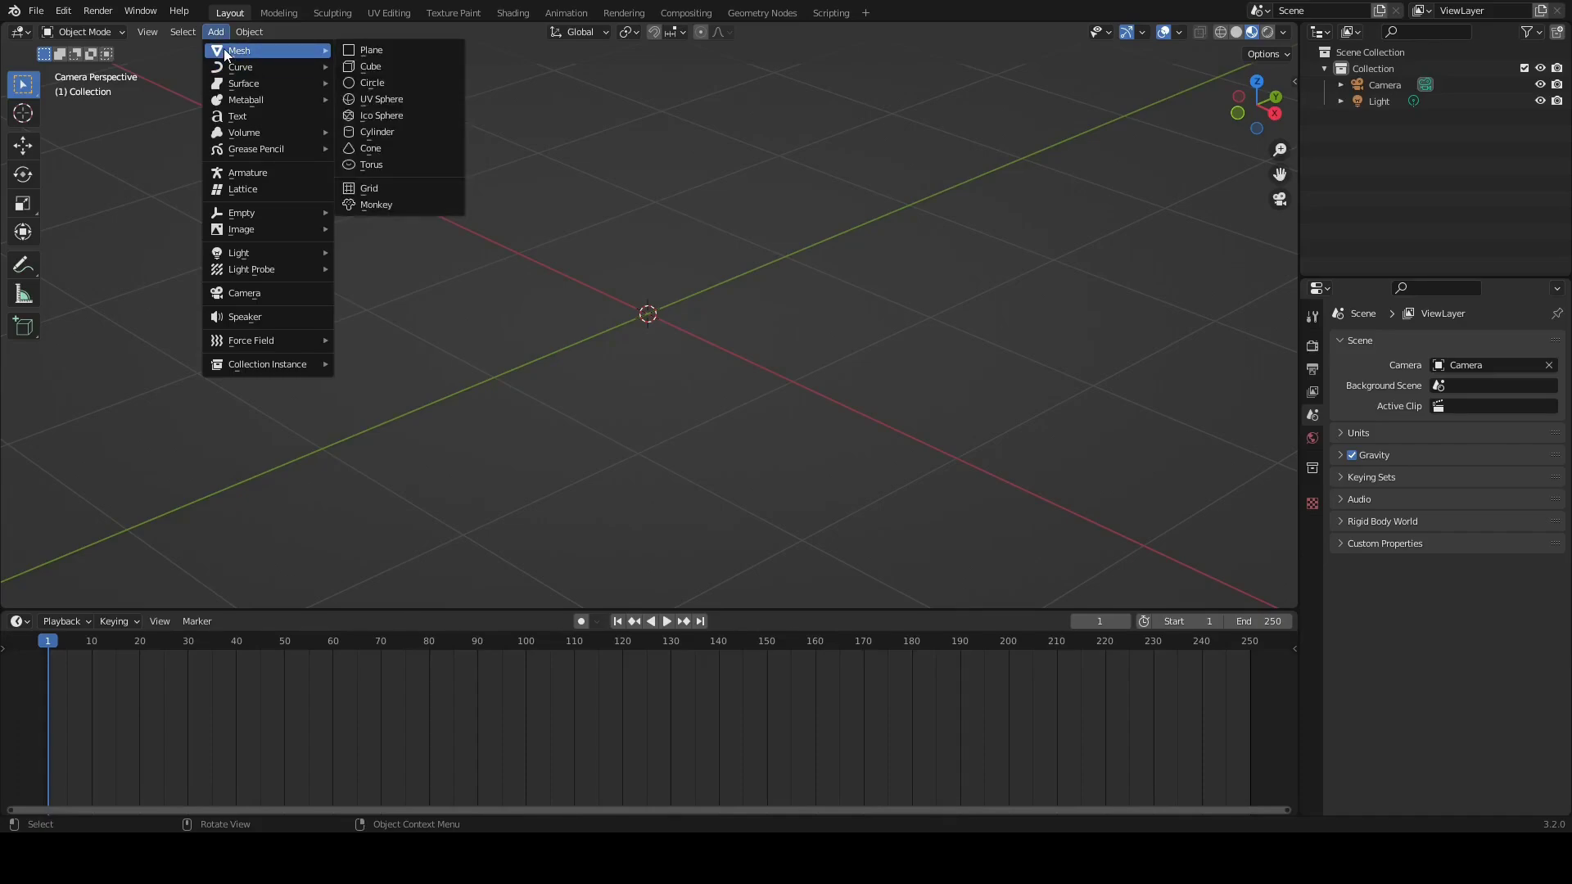
{"action": "left_click", "coordinate": [385, 105]}
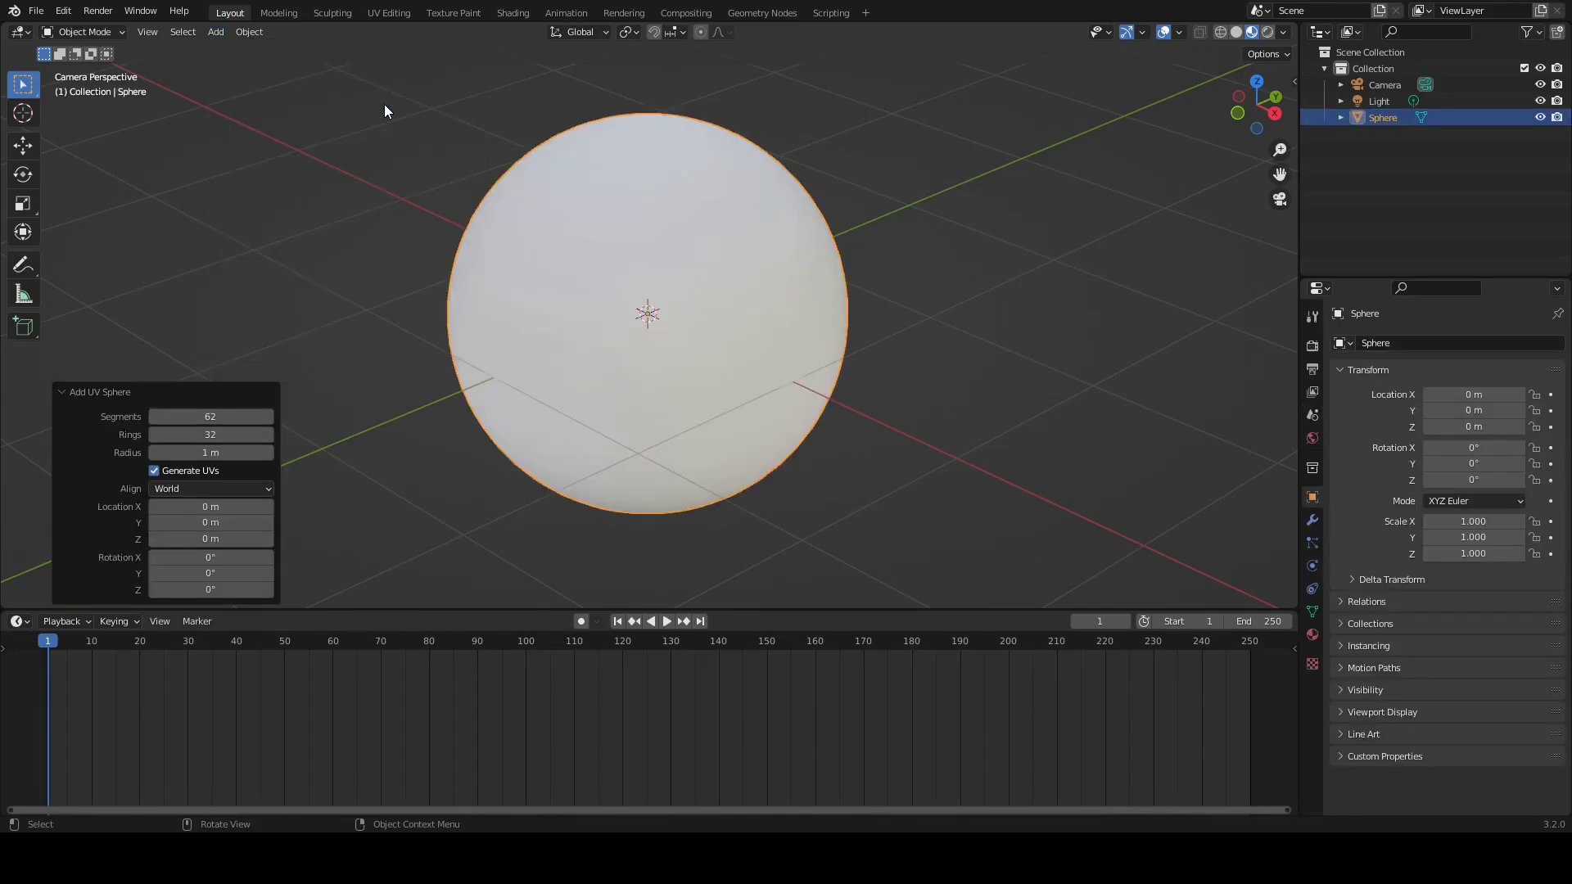
{"action": "left_click", "coordinate": [180, 417]}
{"action": "left_click", "coordinate": [223, 390]}
{"action": "left_click", "coordinate": [213, 420]}
{"action": "type", "text": "64"}
{"action": "key", "text": "Return"}
Step: Switch the viewport to Solid shading and shade the sphere smooth
{"action": "left_click", "coordinate": [1237, 31]}
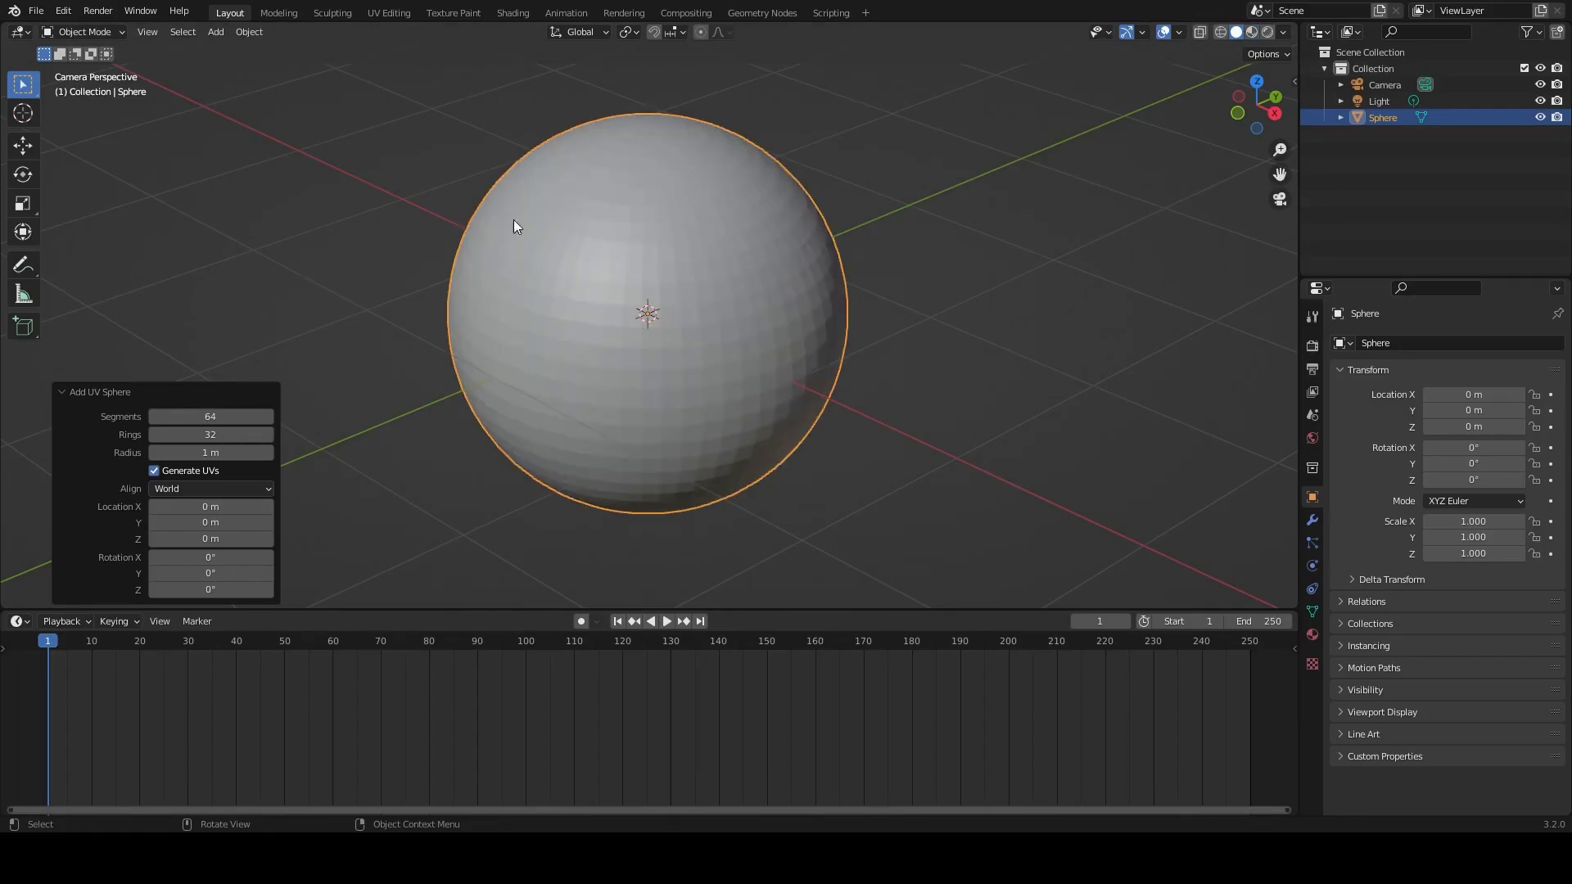
{"action": "right_click", "coordinate": [644, 205]}
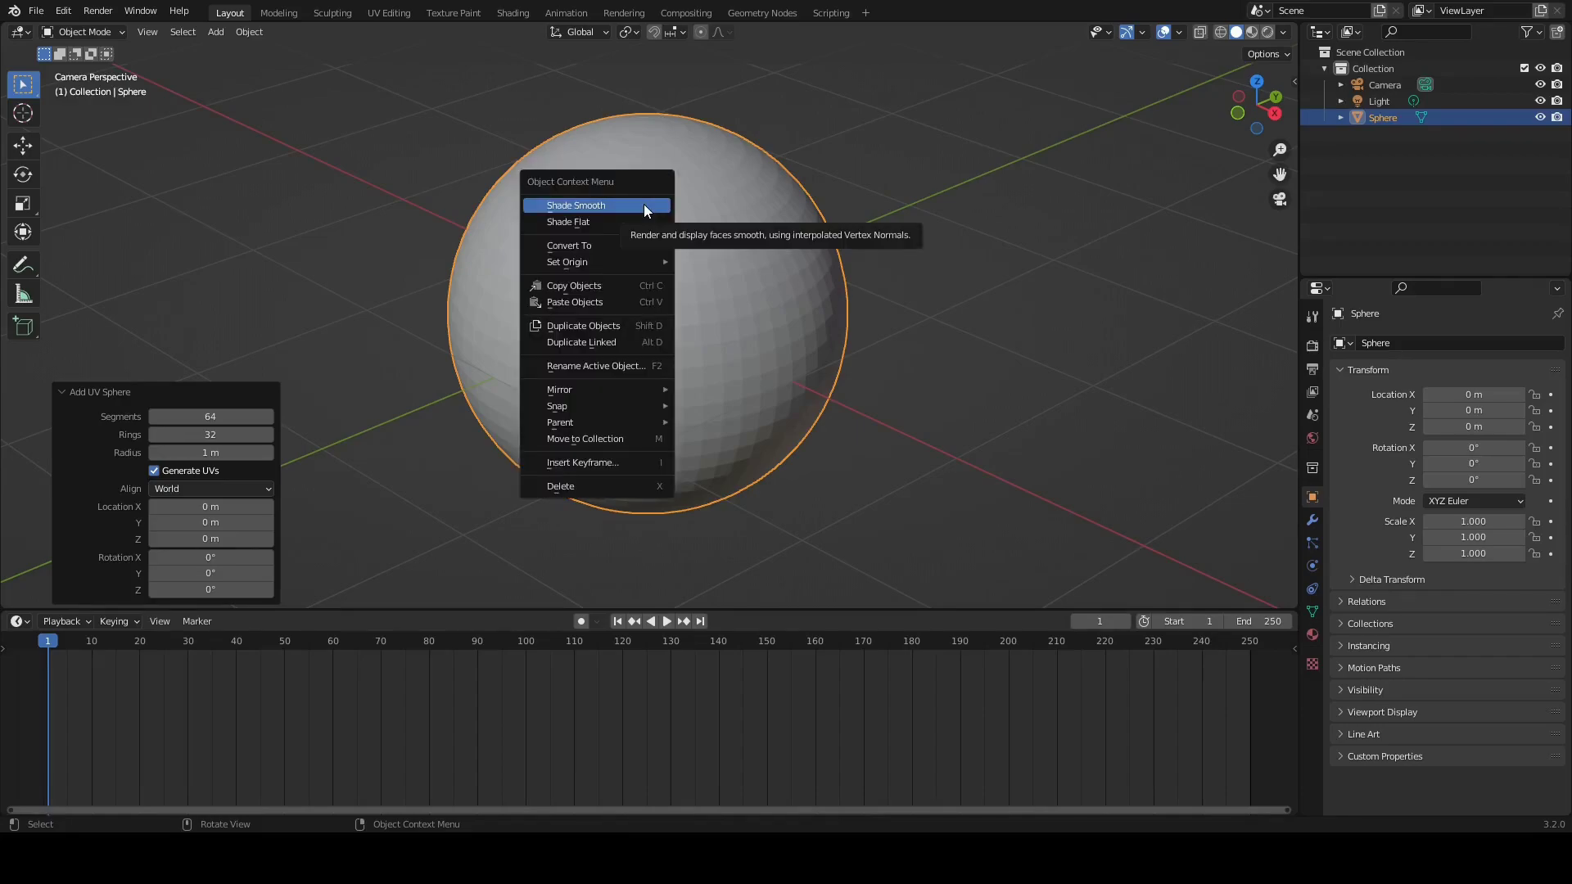
{"action": "left_click", "coordinate": [644, 204]}
{"action": "scroll", "coordinate": [539, 216], "scroll_direction": "down", "scroll_amount": 2}
{"action": "scroll", "coordinate": [538, 216], "scroll_direction": "up", "scroll_amount": 2}
{"action": "scroll", "coordinate": [524, 197], "scroll_direction": "down", "scroll_amount": 2}
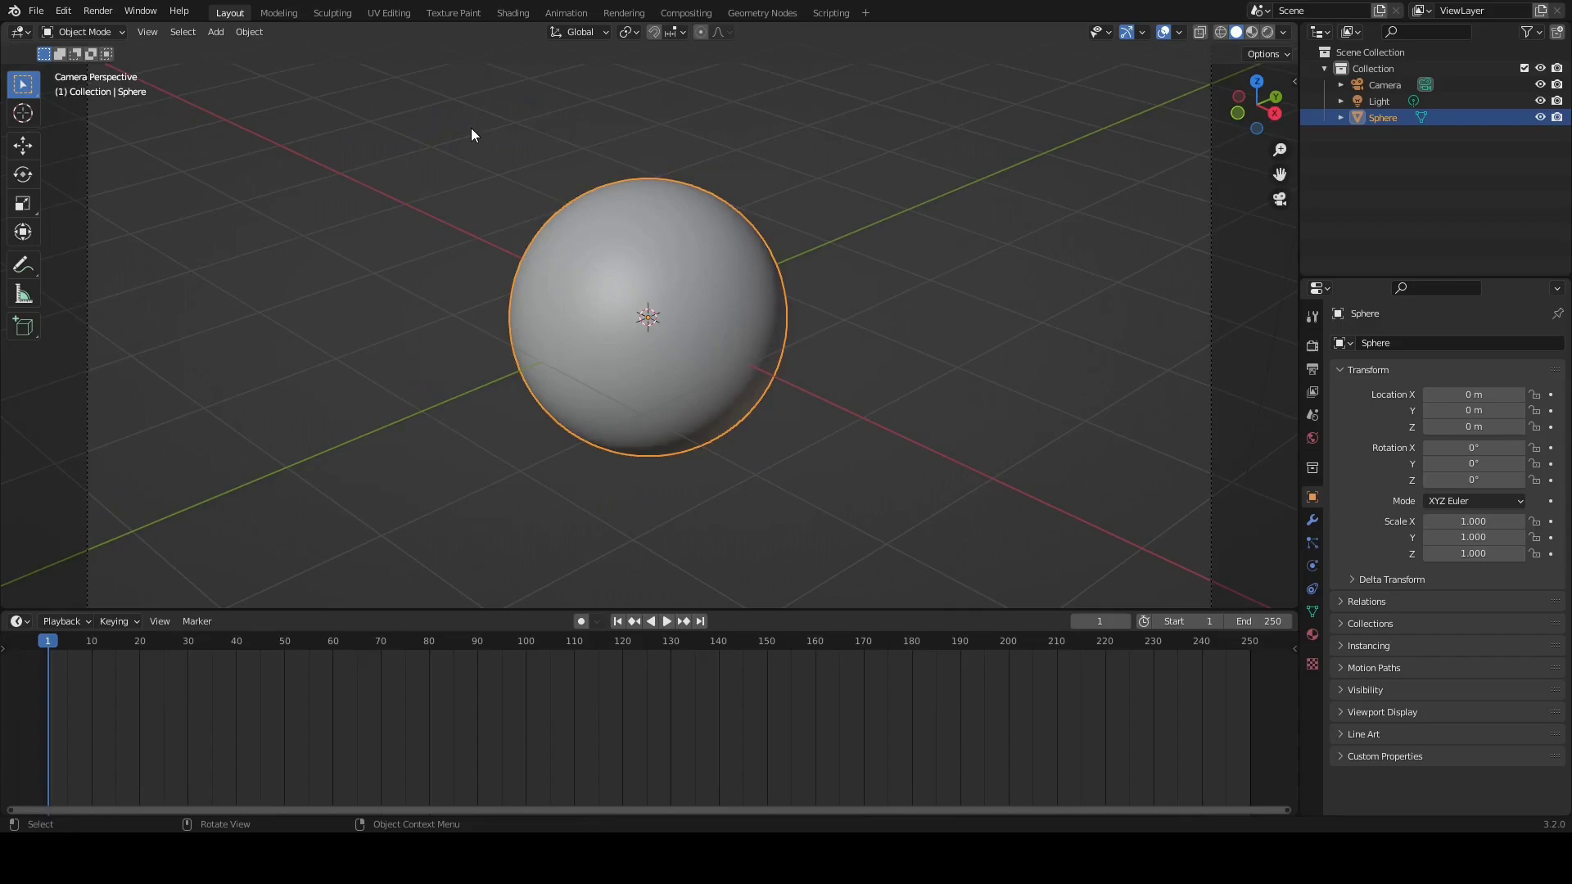
{"action": "scroll", "coordinate": [473, 123], "scroll_direction": "down", "scroll_amount": 2}
{"action": "scroll", "coordinate": [473, 123], "scroll_direction": "up", "scroll_amount": 2}
{"action": "scroll", "coordinate": [474, 123], "scroll_direction": "down", "scroll_amount": 3}
{"action": "scroll", "coordinate": [473, 122], "scroll_direction": "up", "scroll_amount": 5}
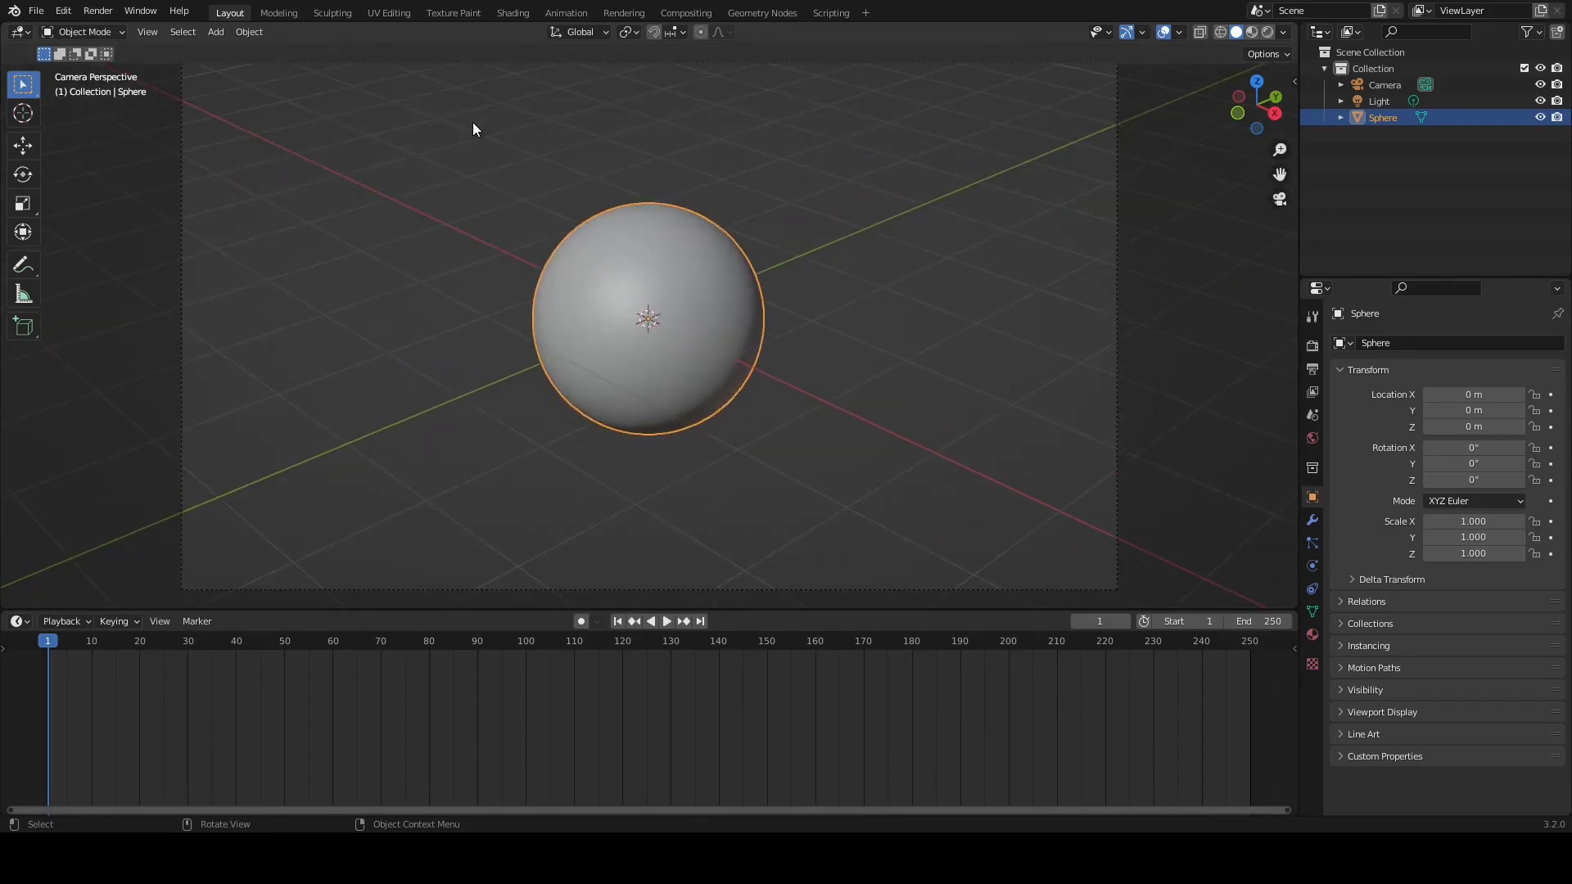
{"action": "scroll", "coordinate": [473, 123], "scroll_direction": "down", "scroll_amount": 3}
Step: Turn the timeline area into an enlarged Shader Editor and create a new material for the sphere
{"action": "left_click", "coordinate": [20, 622]}
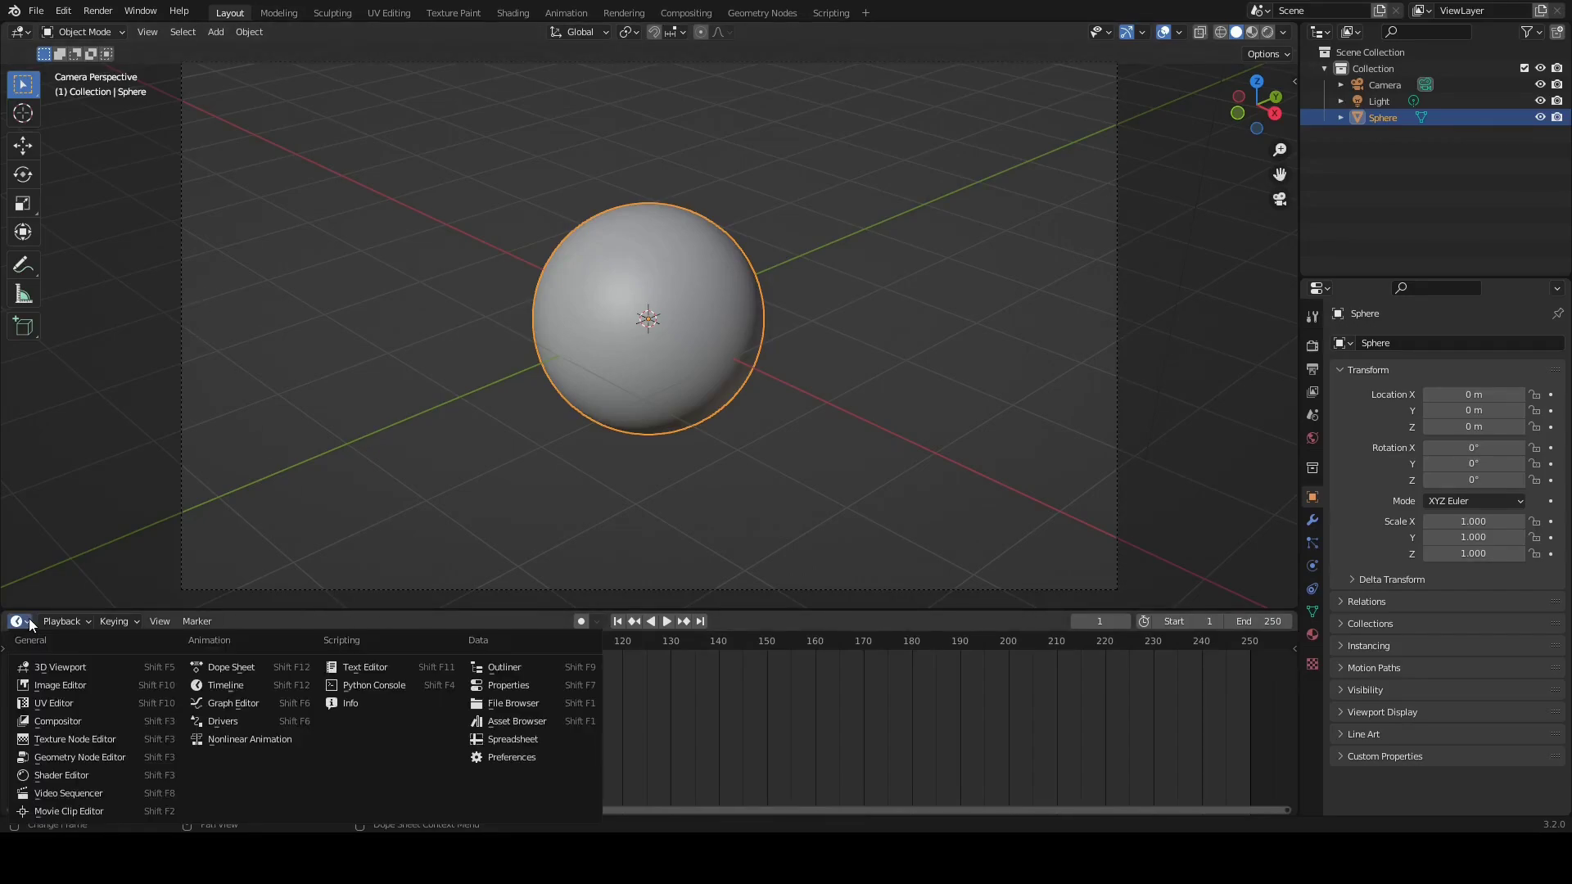
{"action": "left_click", "coordinate": [62, 778]}
{"action": "left_click", "coordinate": [695, 621]}
{"action": "left_click_drag", "start_coordinate": [564, 610], "coordinate": [532, 358]}
{"action": "left_click_drag", "start_coordinate": [641, 440], "coordinate": [780, 485]}
{"action": "left_click_drag", "start_coordinate": [685, 483], "coordinate": [546, 505]}
{"action": "scroll", "coordinate": [115, 555], "scroll_direction": "up", "scroll_amount": 1}
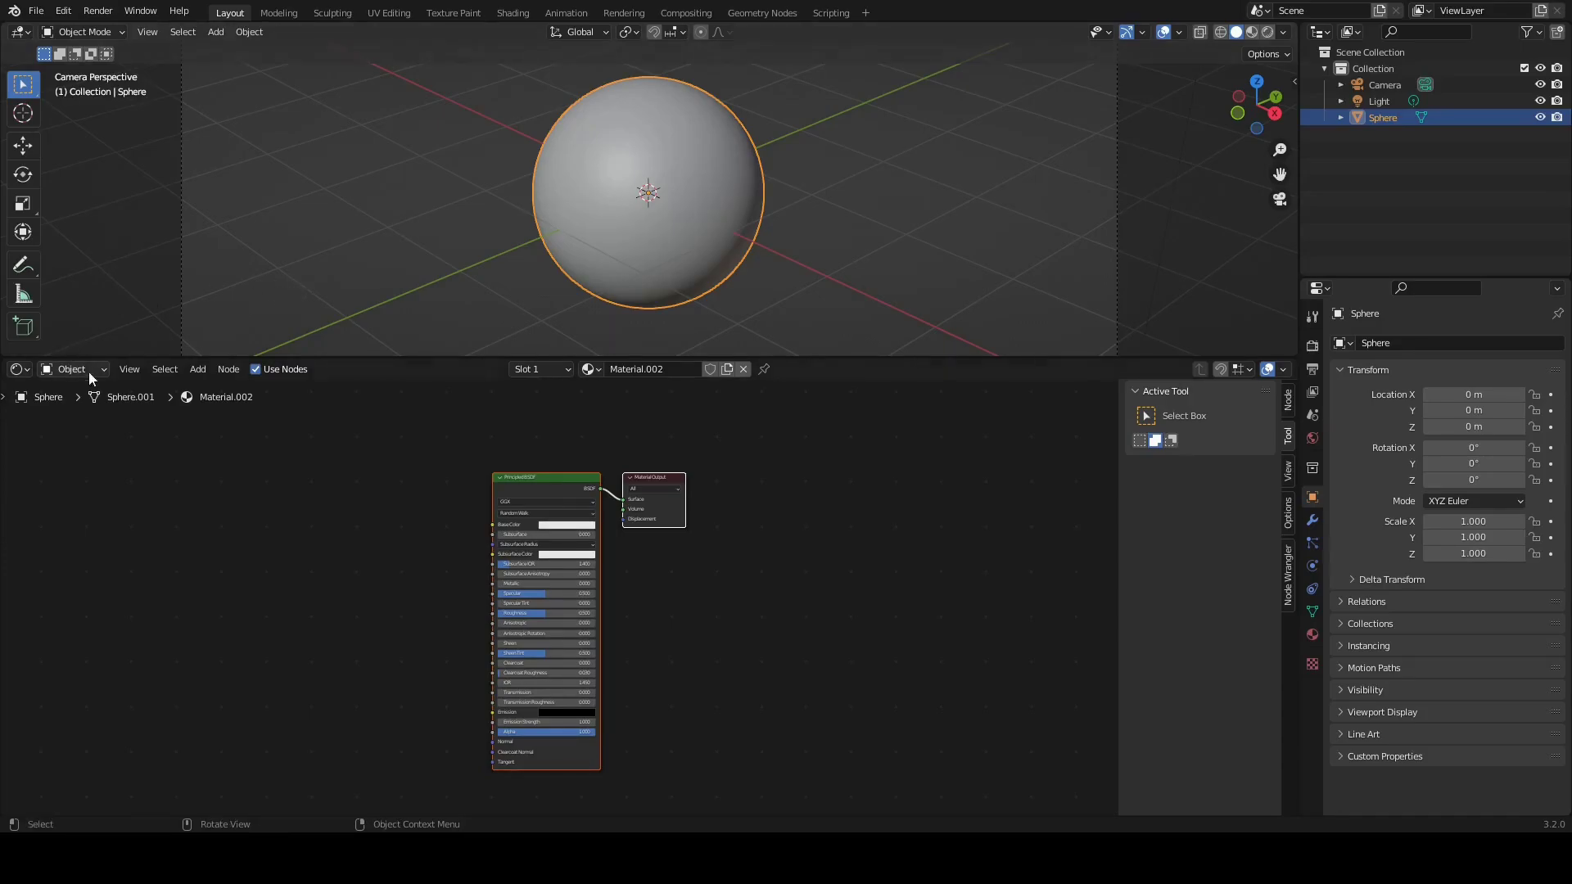
Step: Add a Texture Coordinate node well ahead of the Principled BSDF node in the sphere's material
{"action": "left_click", "coordinate": [204, 369]}
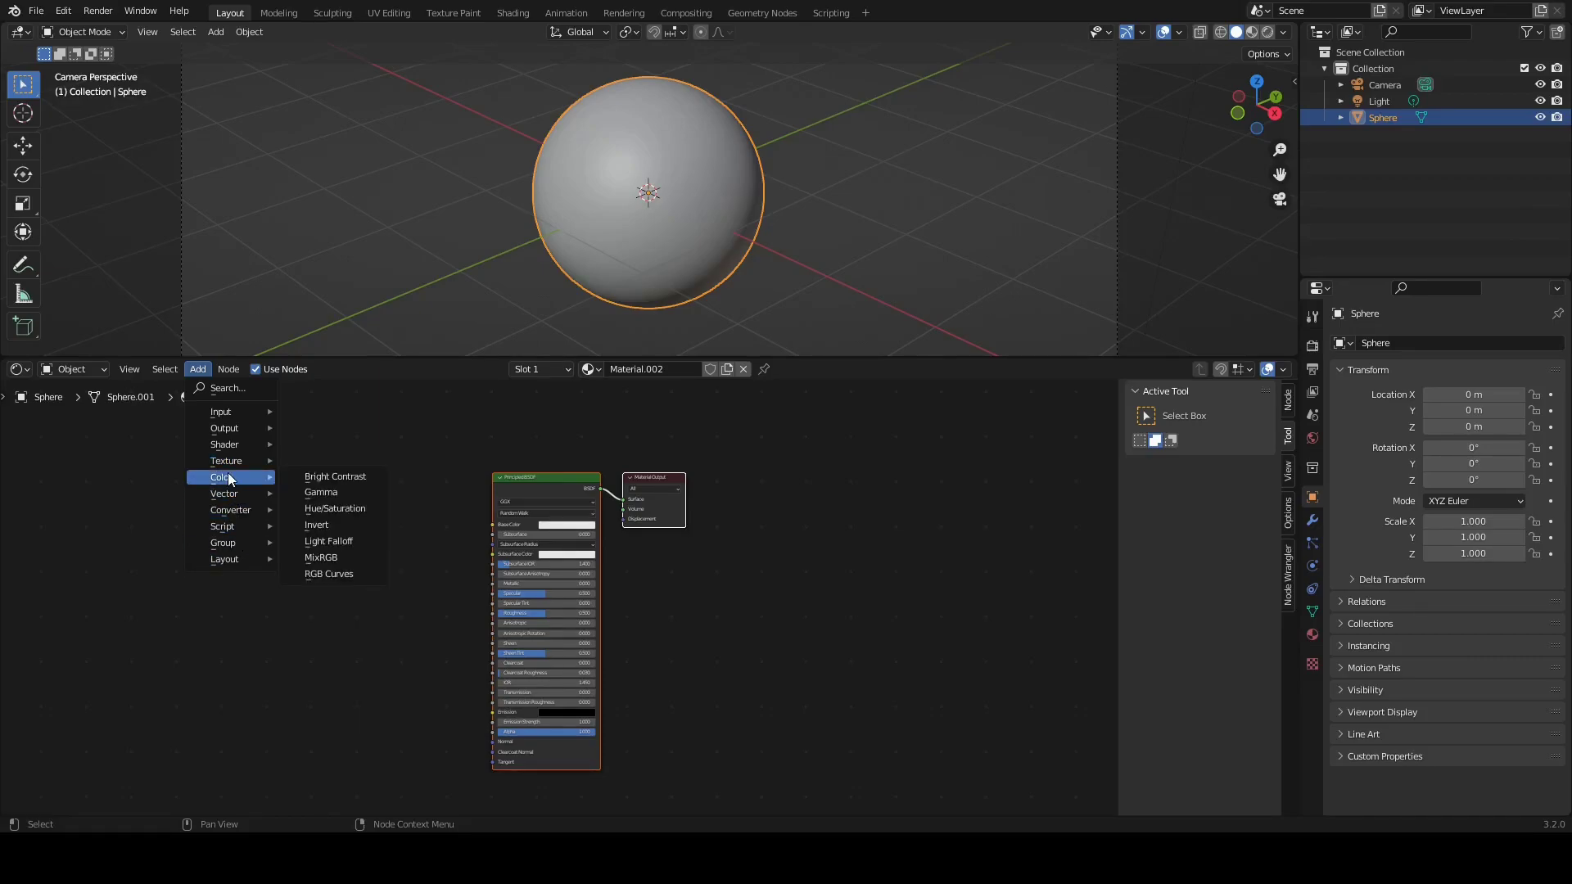
{"action": "mouse_move", "coordinate": [228, 493]}
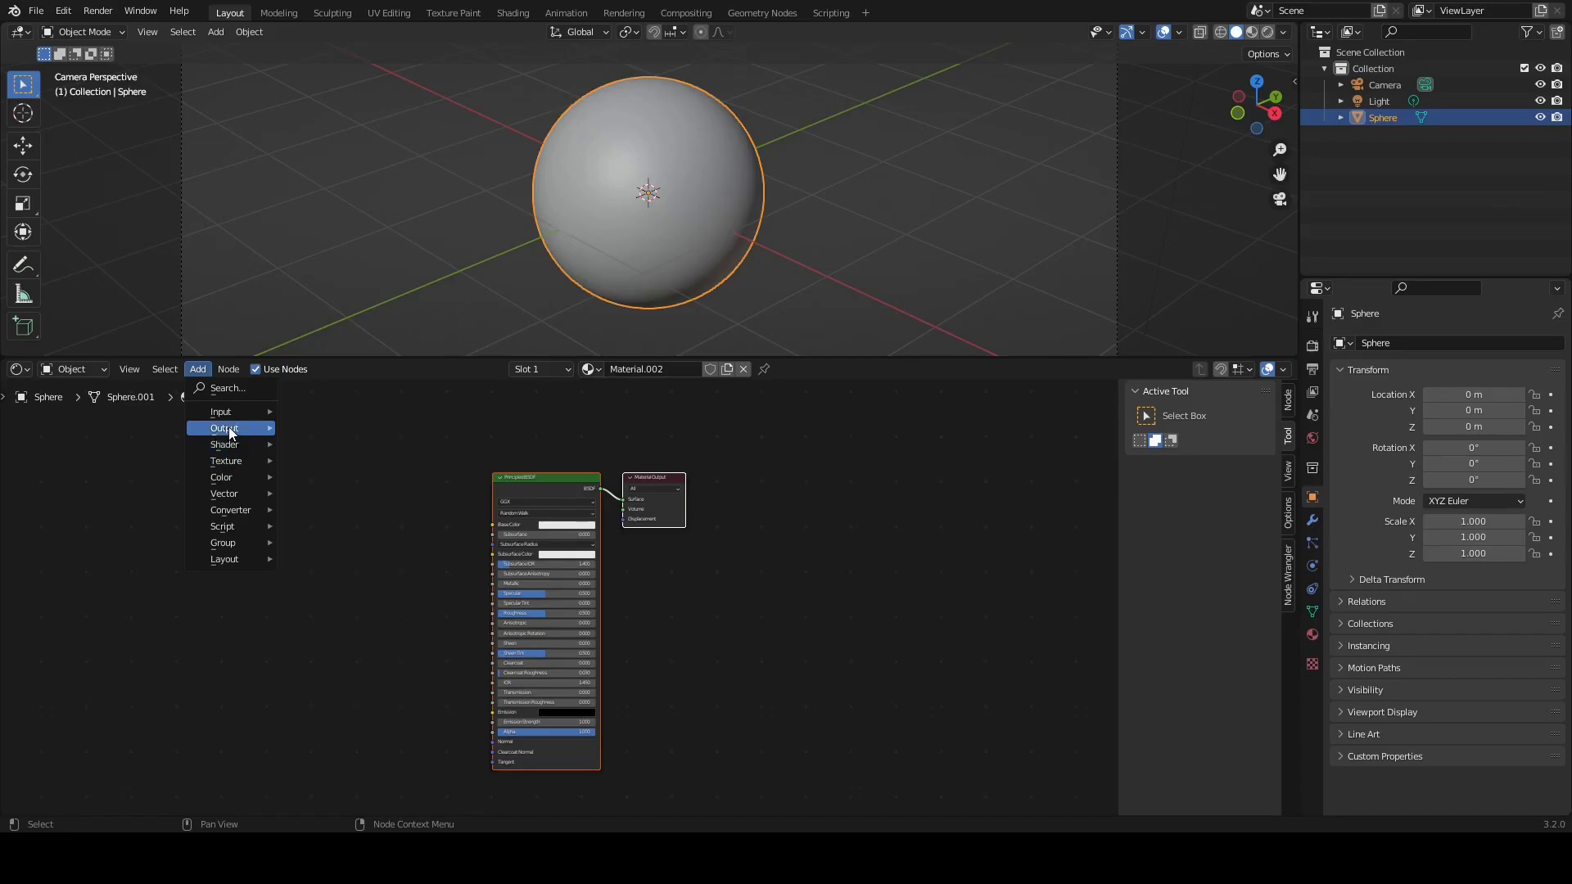
{"action": "mouse_move", "coordinate": [229, 414]}
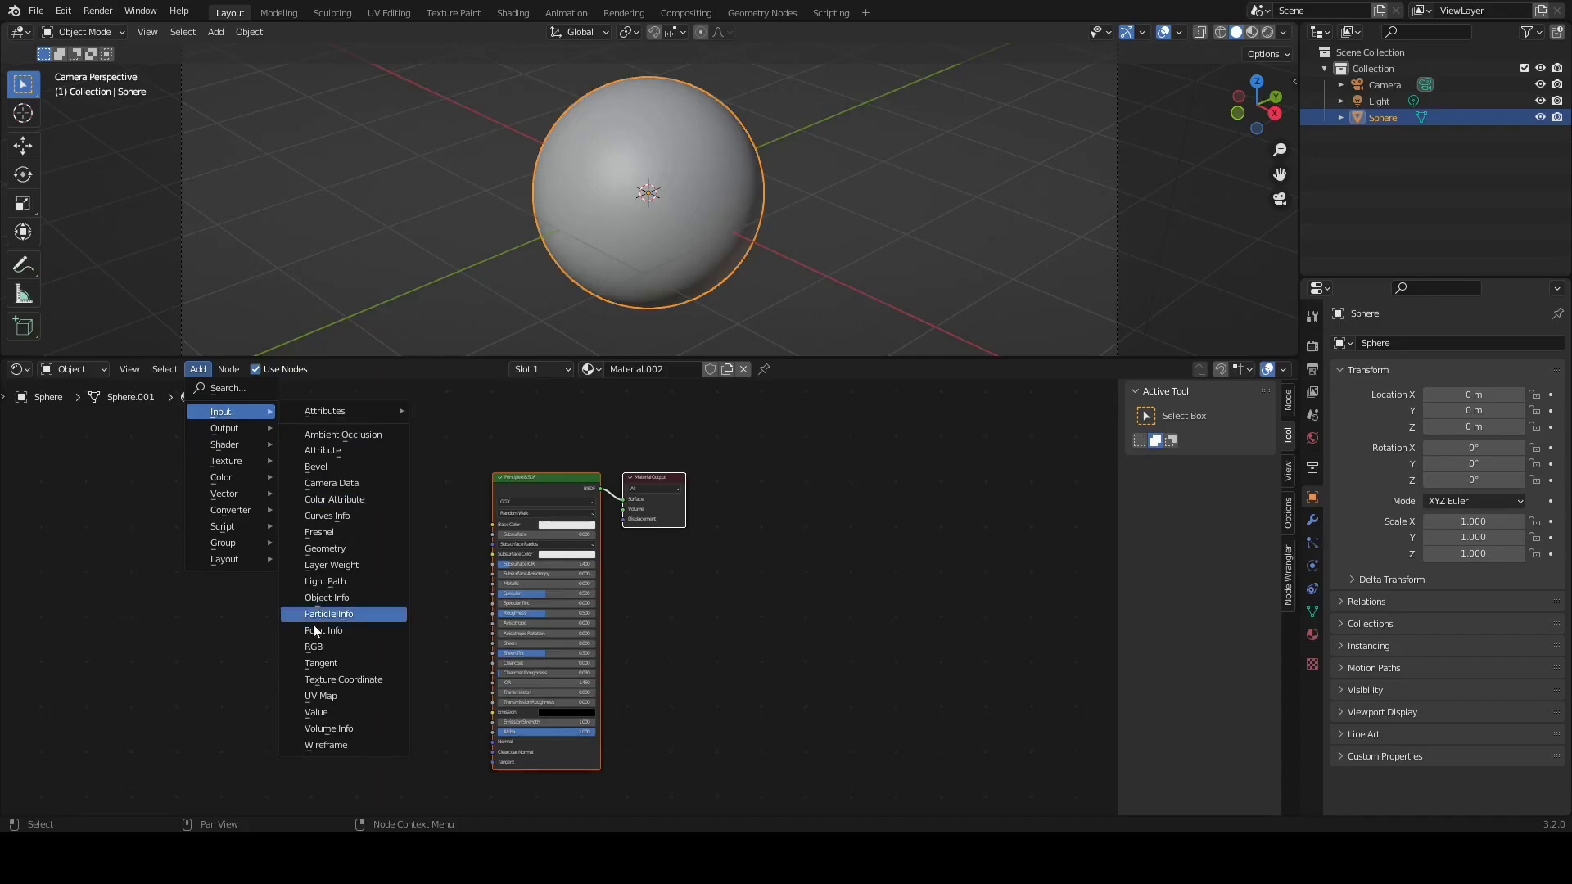
{"action": "left_click", "coordinate": [295, 680]}
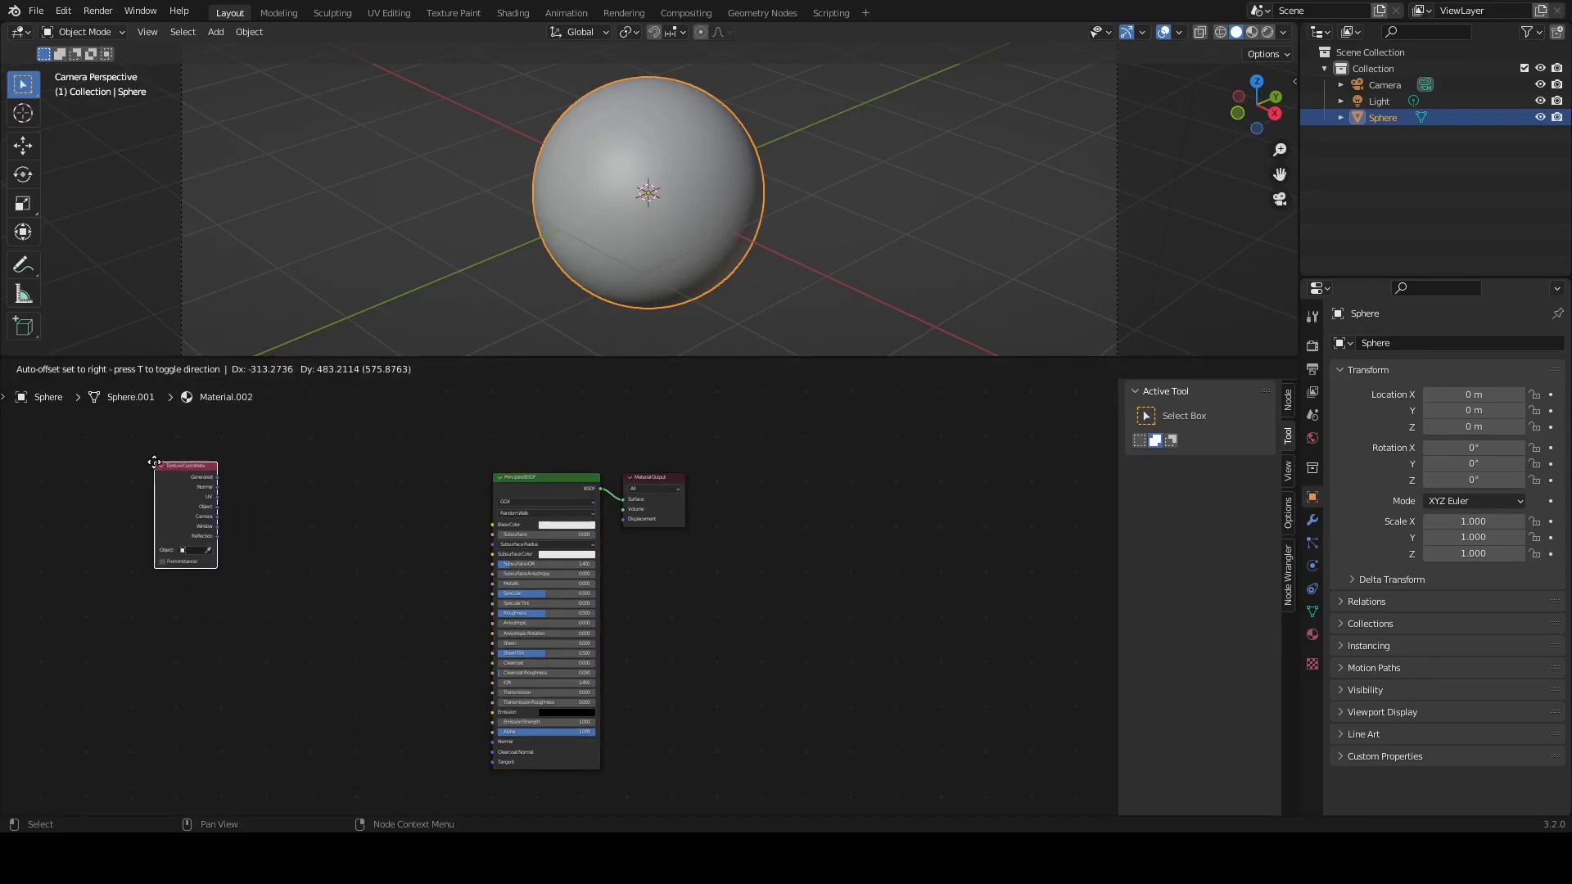
{"action": "left_click", "coordinate": [148, 452]}
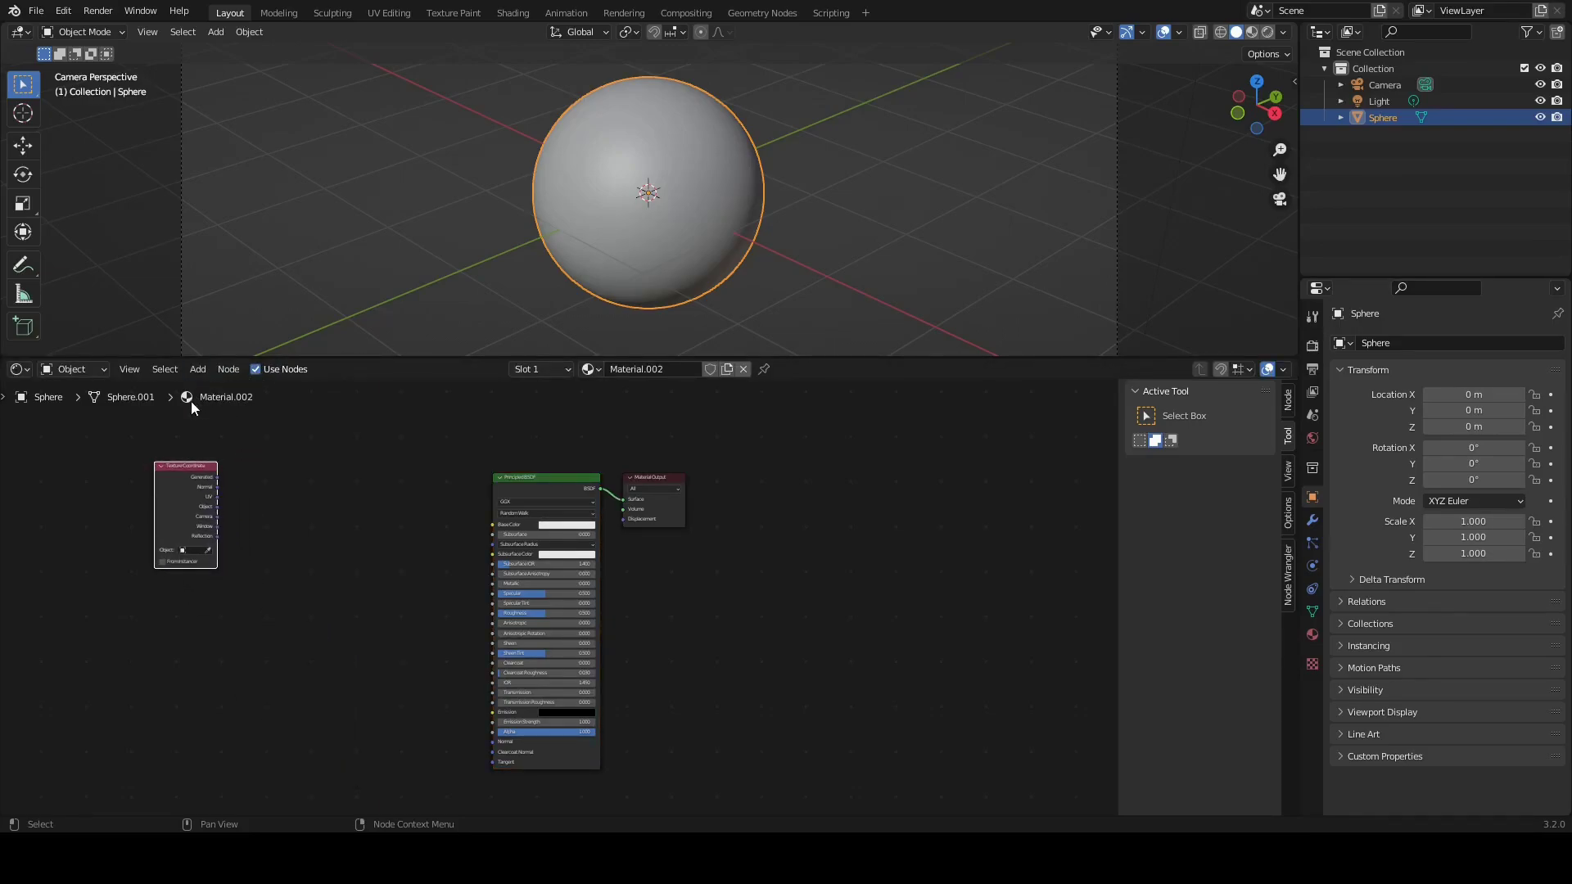
Step: Add a Mapping node between the Texture Coordinate and Principled BSDF nodes
{"action": "left_click", "coordinate": [203, 367]}
{"action": "mouse_move", "coordinate": [218, 445]}
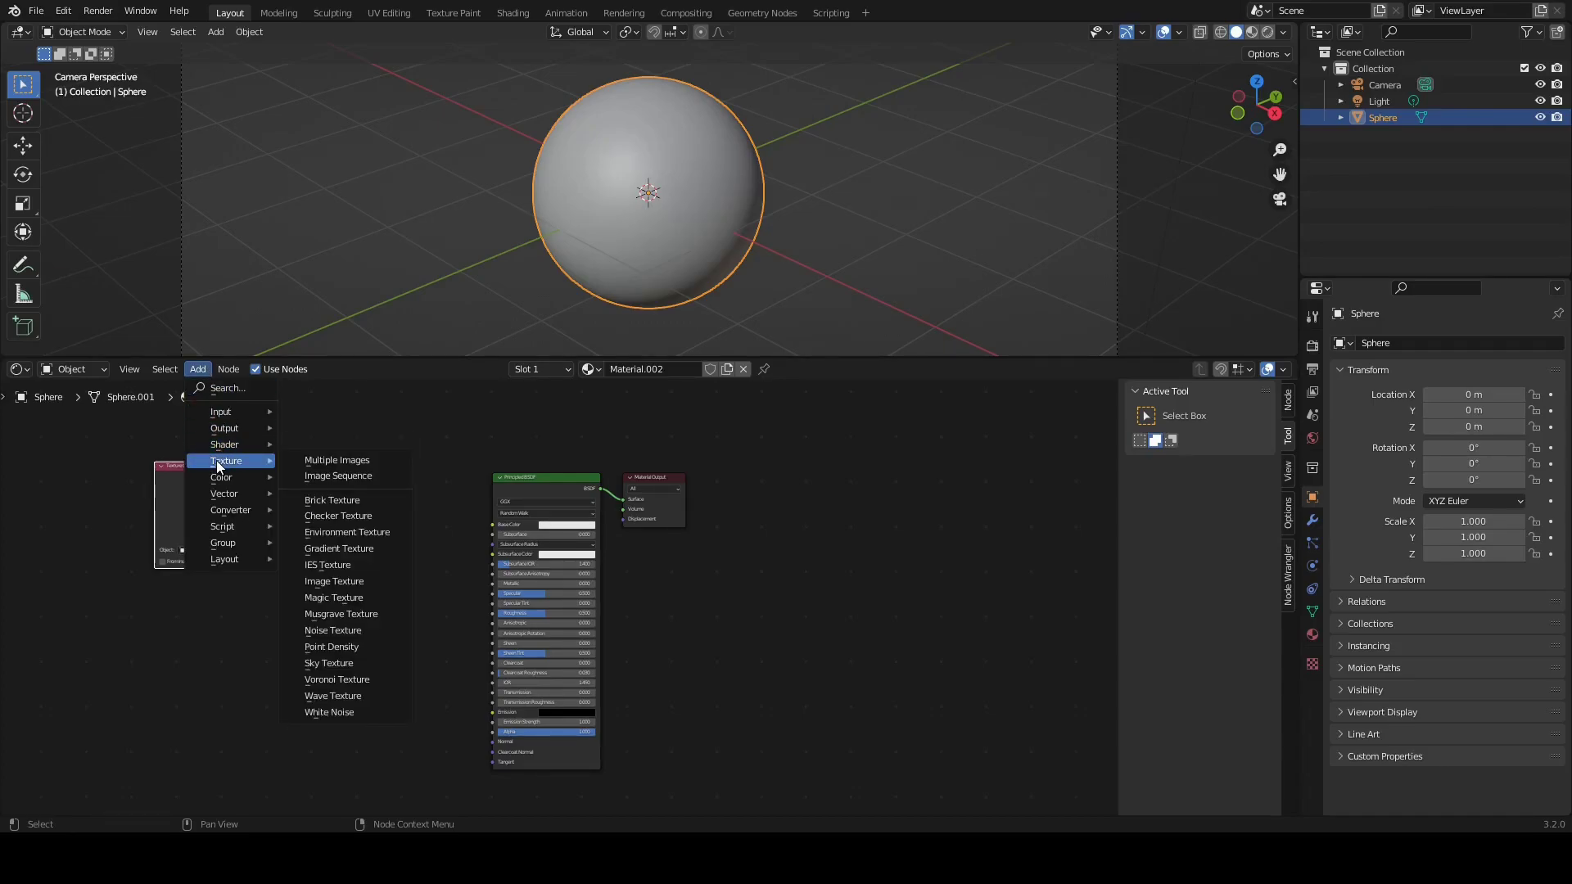
{"action": "mouse_move", "coordinate": [221, 412]}
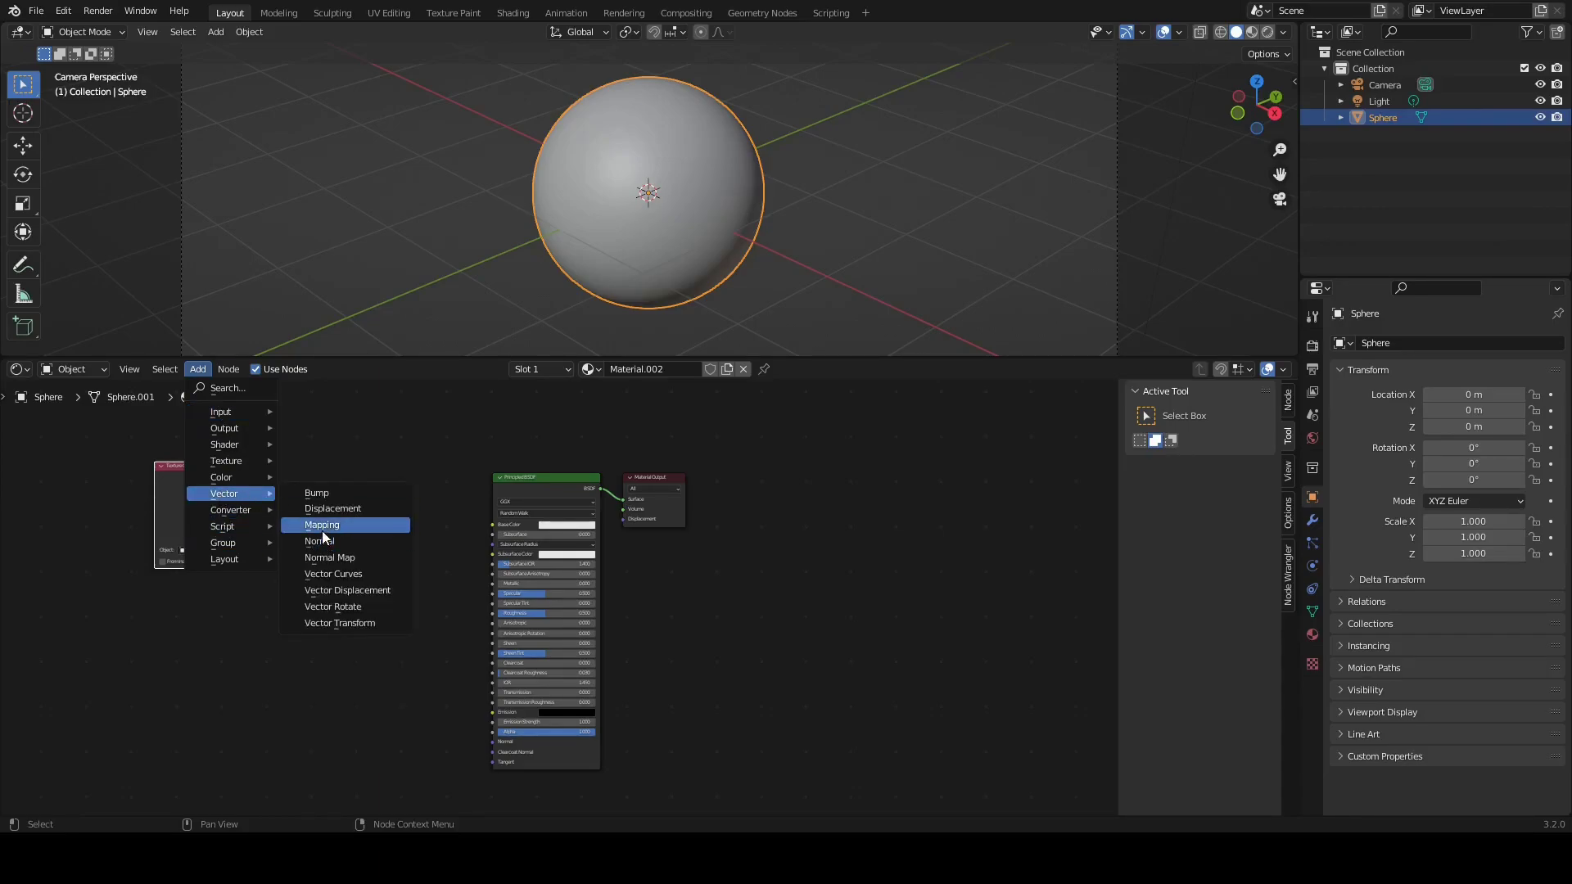
{"action": "left_click", "coordinate": [326, 525]}
{"action": "left_click", "coordinate": [263, 452]}
Step: Connect the Texture Coordinate node's Generated output to the Mapping node's Vector input
{"action": "scroll", "coordinate": [210, 488], "scroll_direction": "up", "scroll_amount": 3}
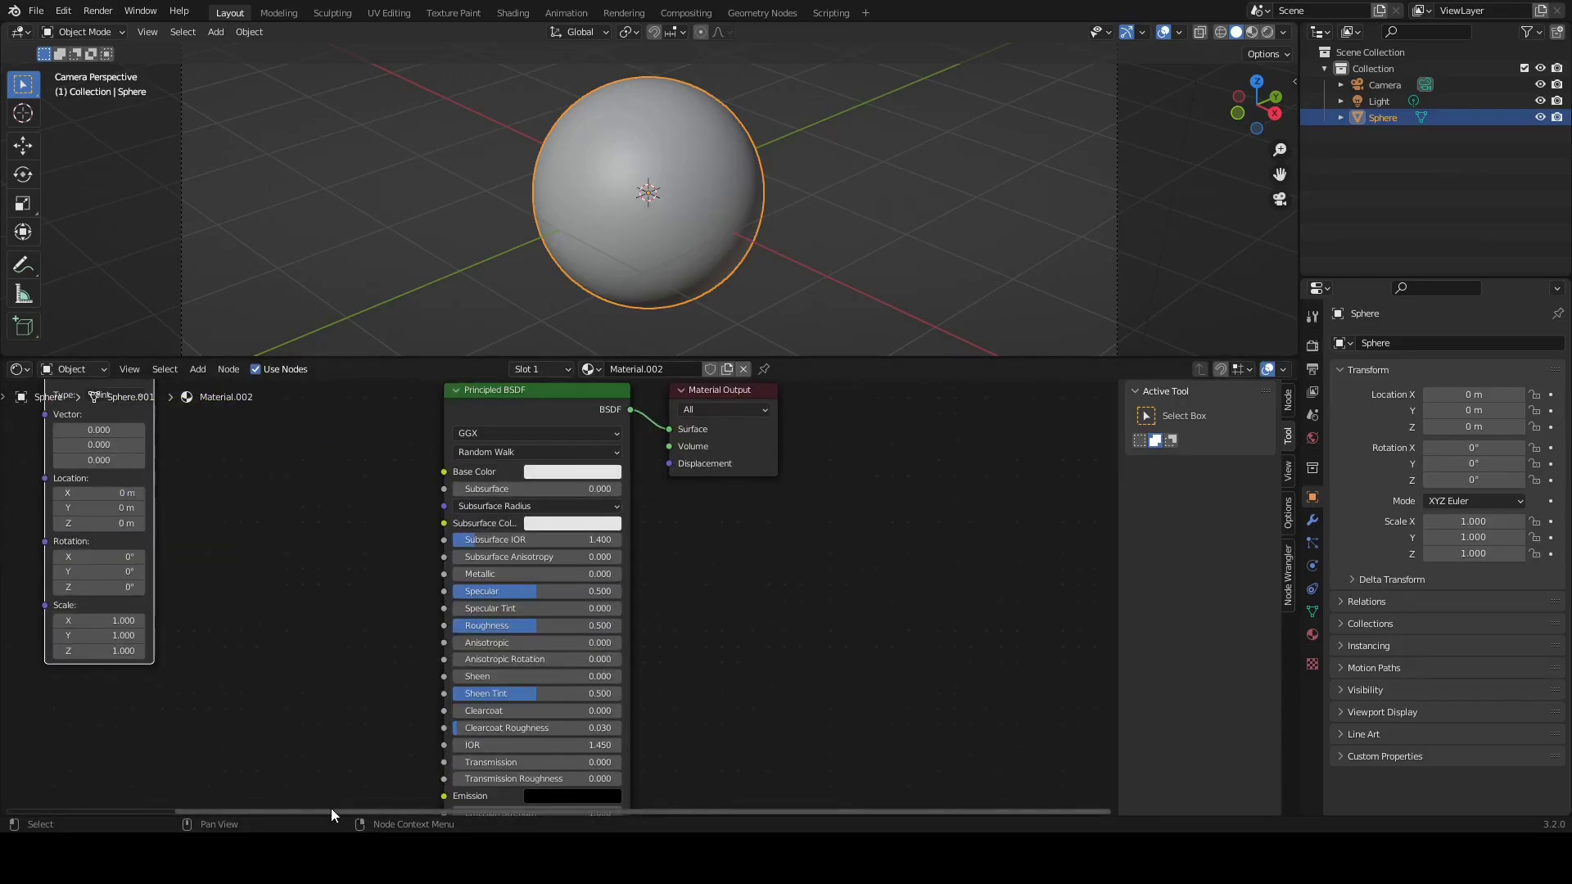
{"action": "left_click_drag", "start_coordinate": [331, 808], "coordinate": [114, 780]}
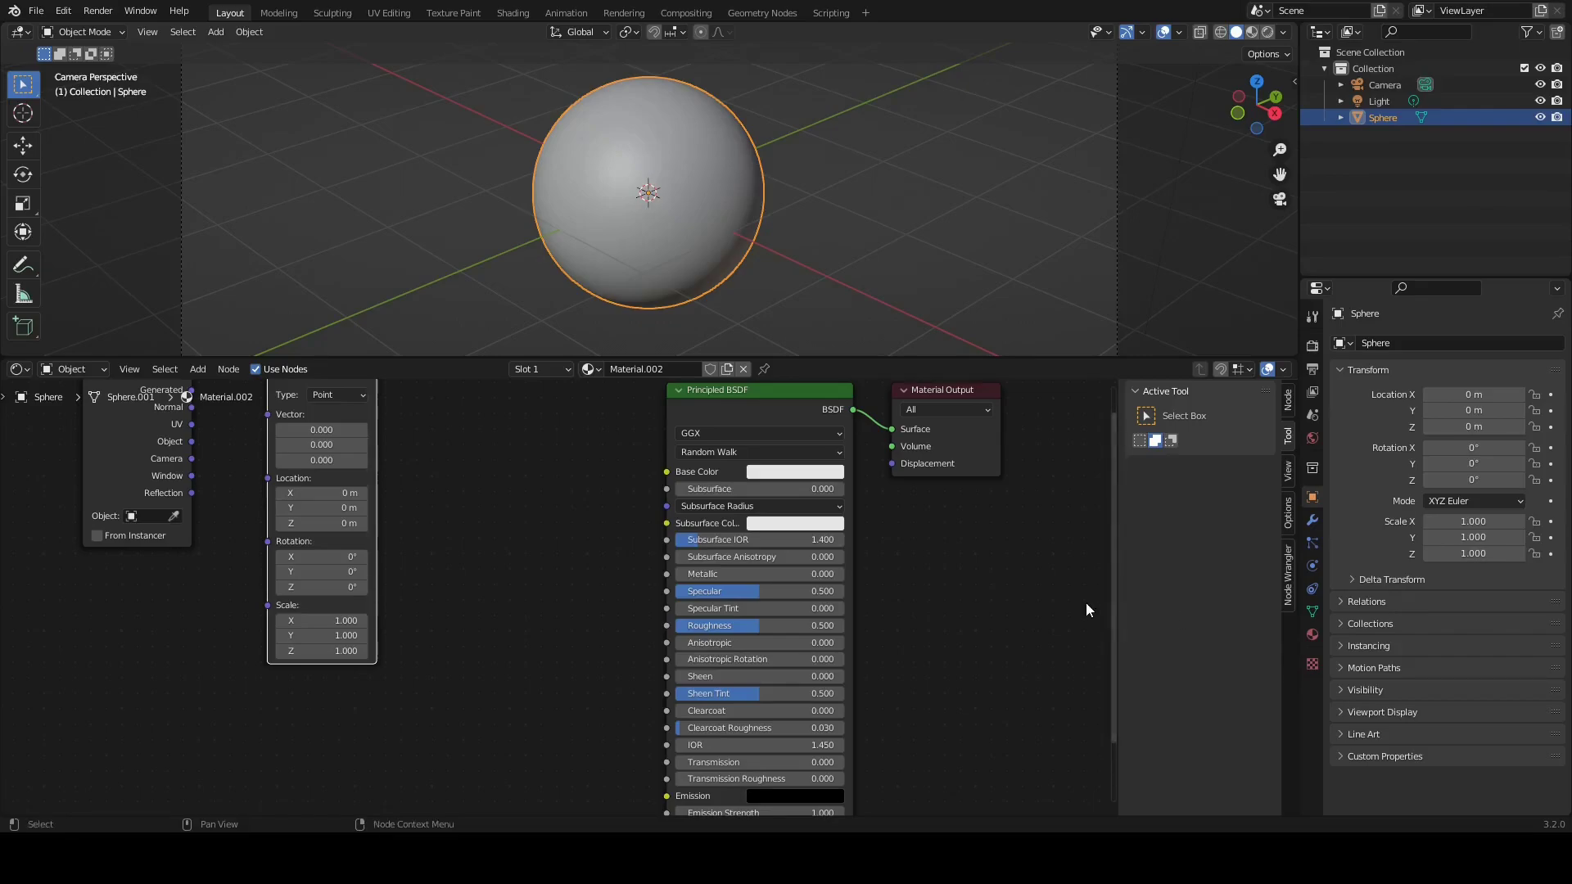
{"action": "left_click_drag", "start_coordinate": [1118, 597], "coordinate": [1117, 497]}
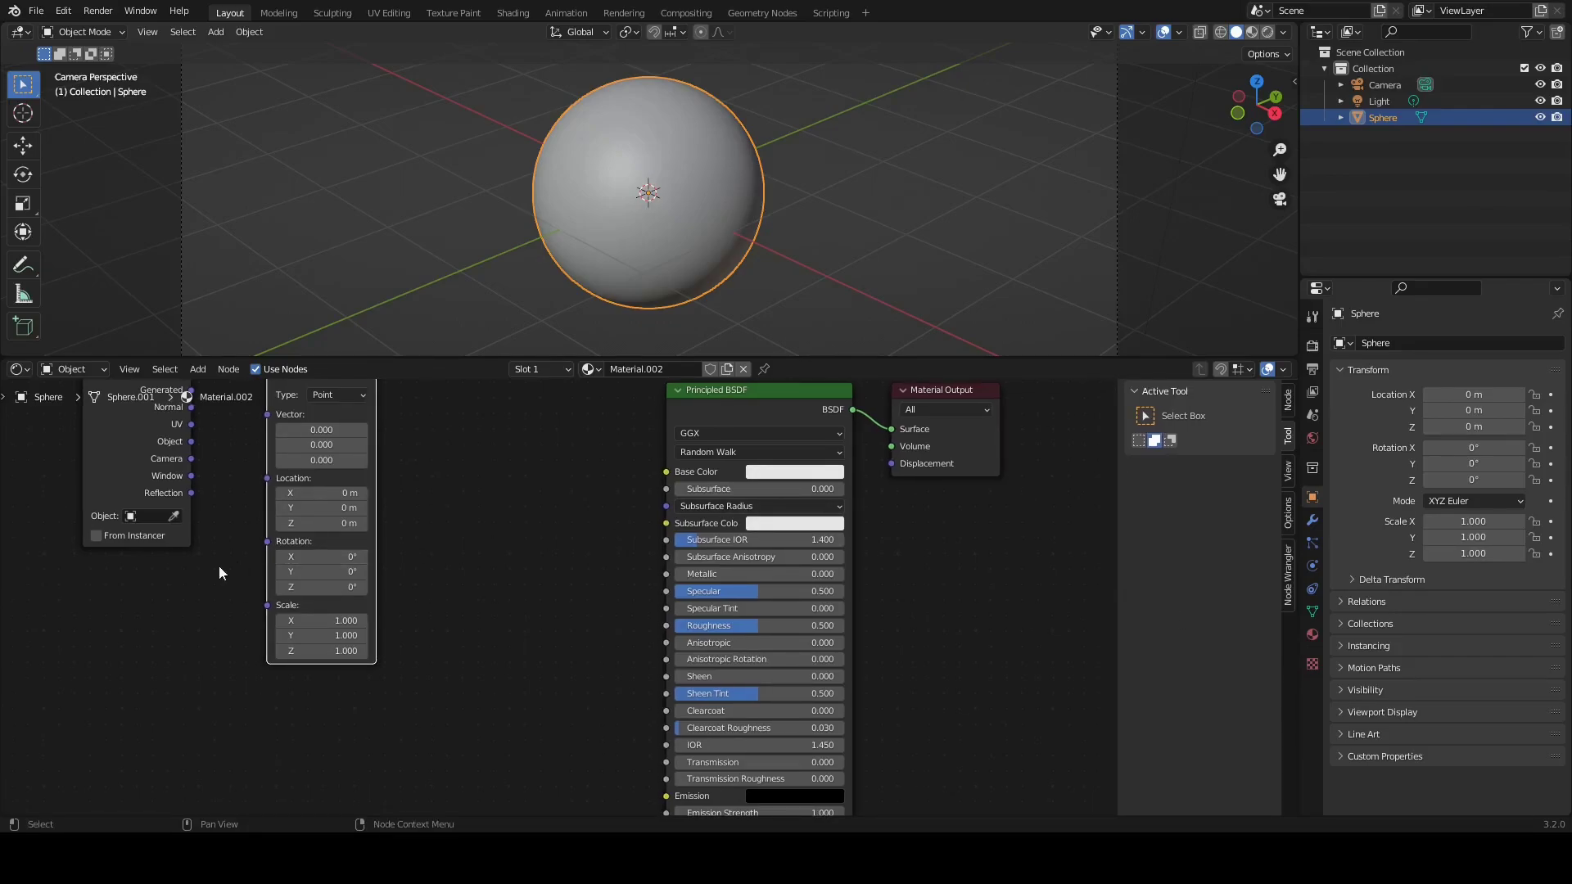
{"action": "left_click_drag", "start_coordinate": [1112, 578], "coordinate": [1093, 478]}
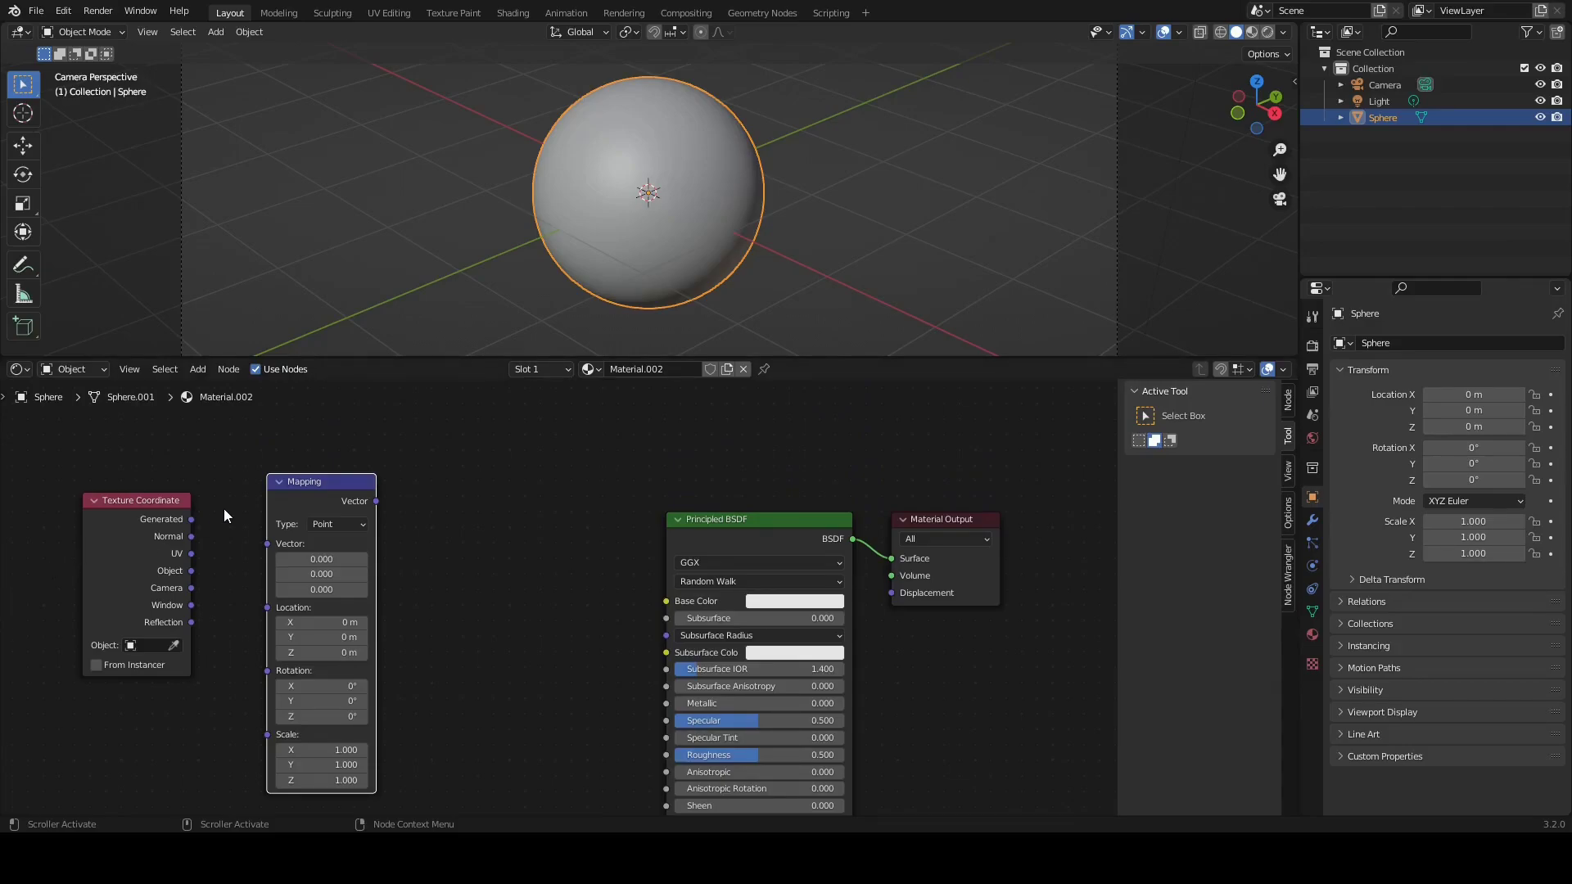
{"action": "left_click_drag", "start_coordinate": [190, 519], "coordinate": [268, 543]}
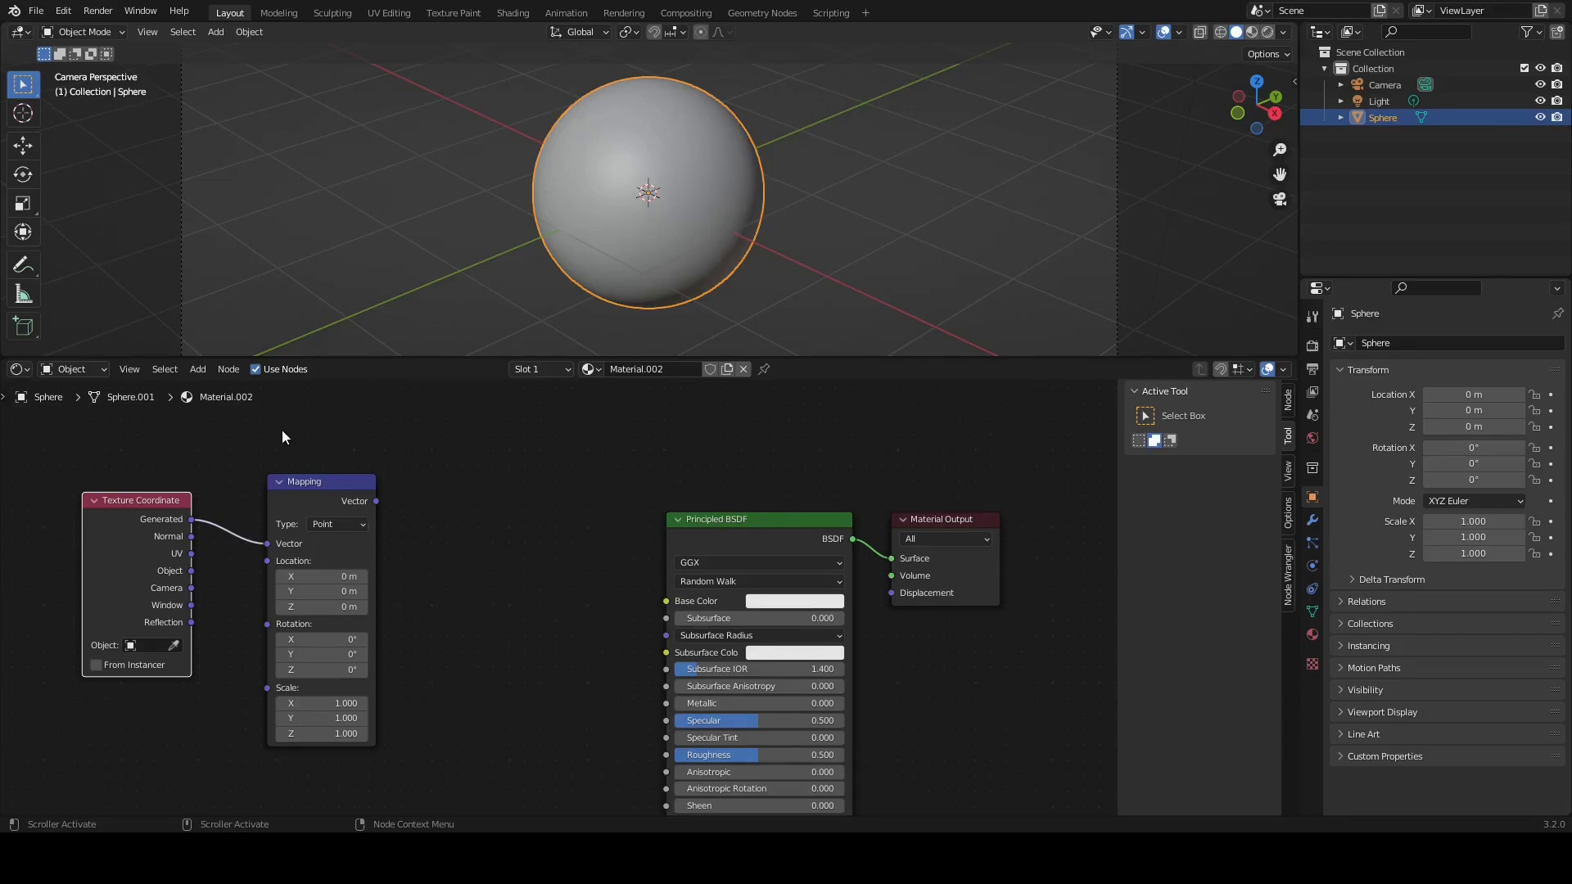
Step: Add an Image Texture node using 8k_earth_daymap.jpg and connect the Mapping node's Vector output to its Vector input
{"action": "left_click", "coordinate": [204, 367]}
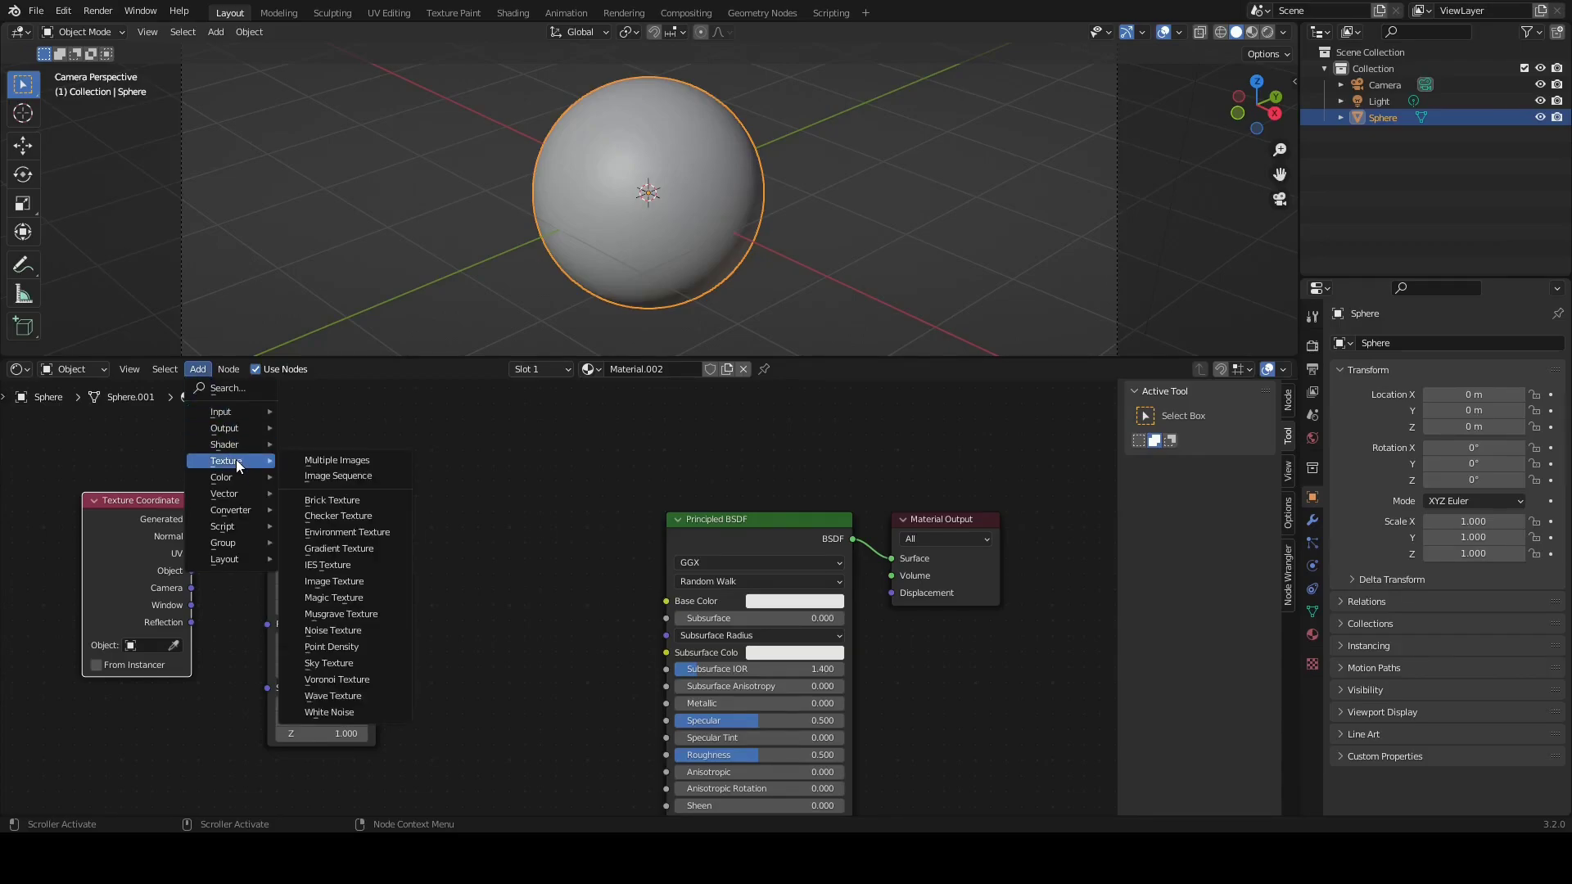
{"action": "left_click", "coordinate": [319, 582]}
{"action": "left_click", "coordinate": [405, 392]}
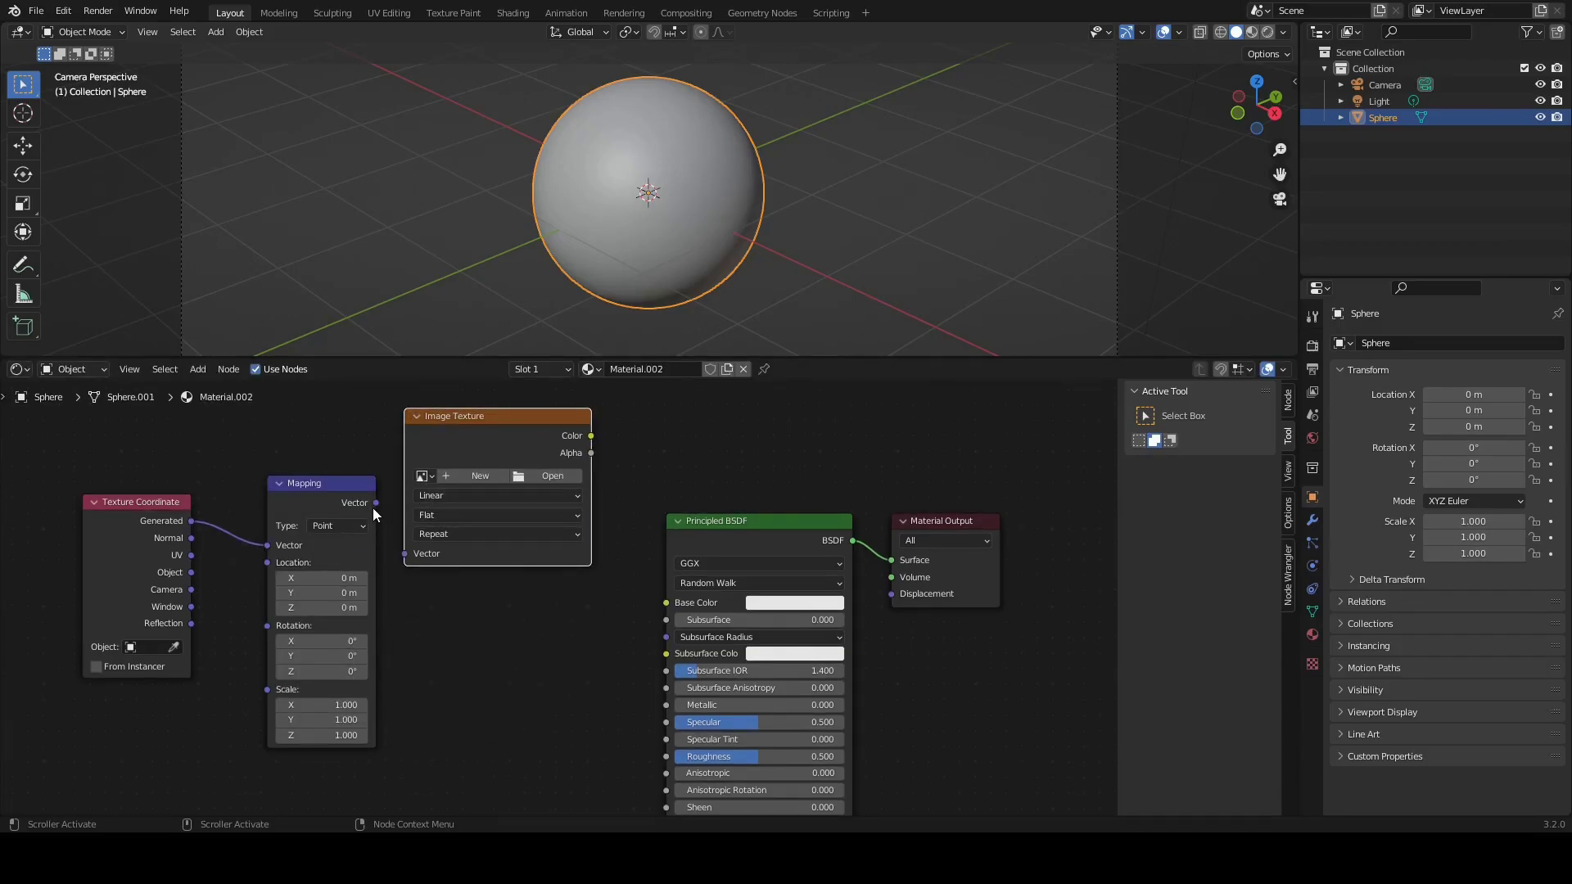
{"action": "left_click_drag", "start_coordinate": [376, 501], "coordinate": [403, 553]}
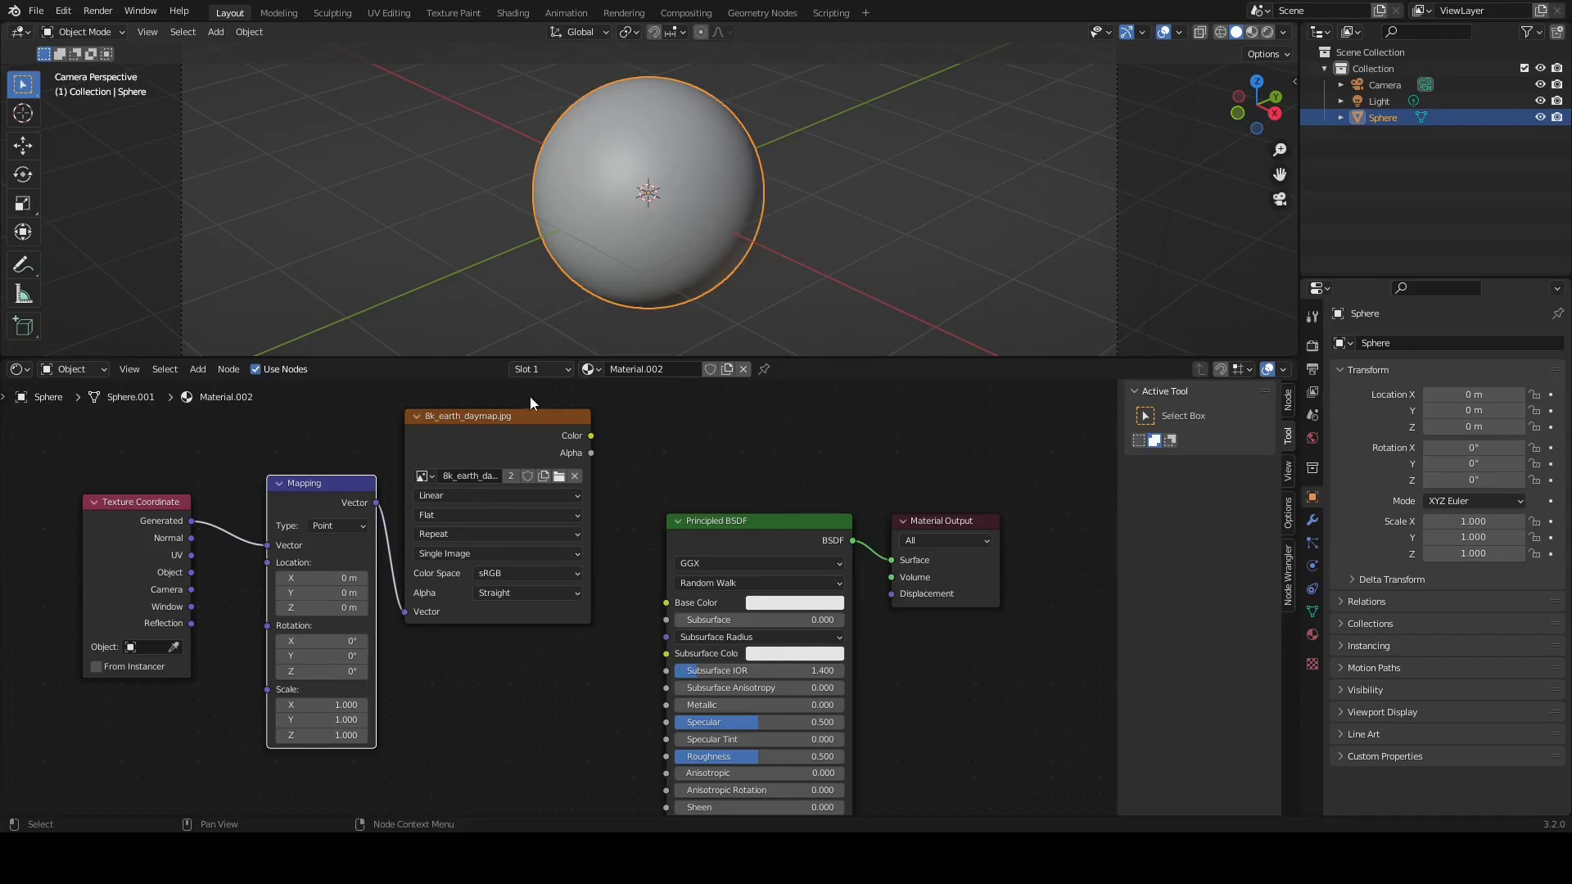
Step: Switch the viewport to Material Preview and connect the earth daymap's Color output to the Principled BSDF Base Color
{"action": "left_click", "coordinate": [1251, 32]}
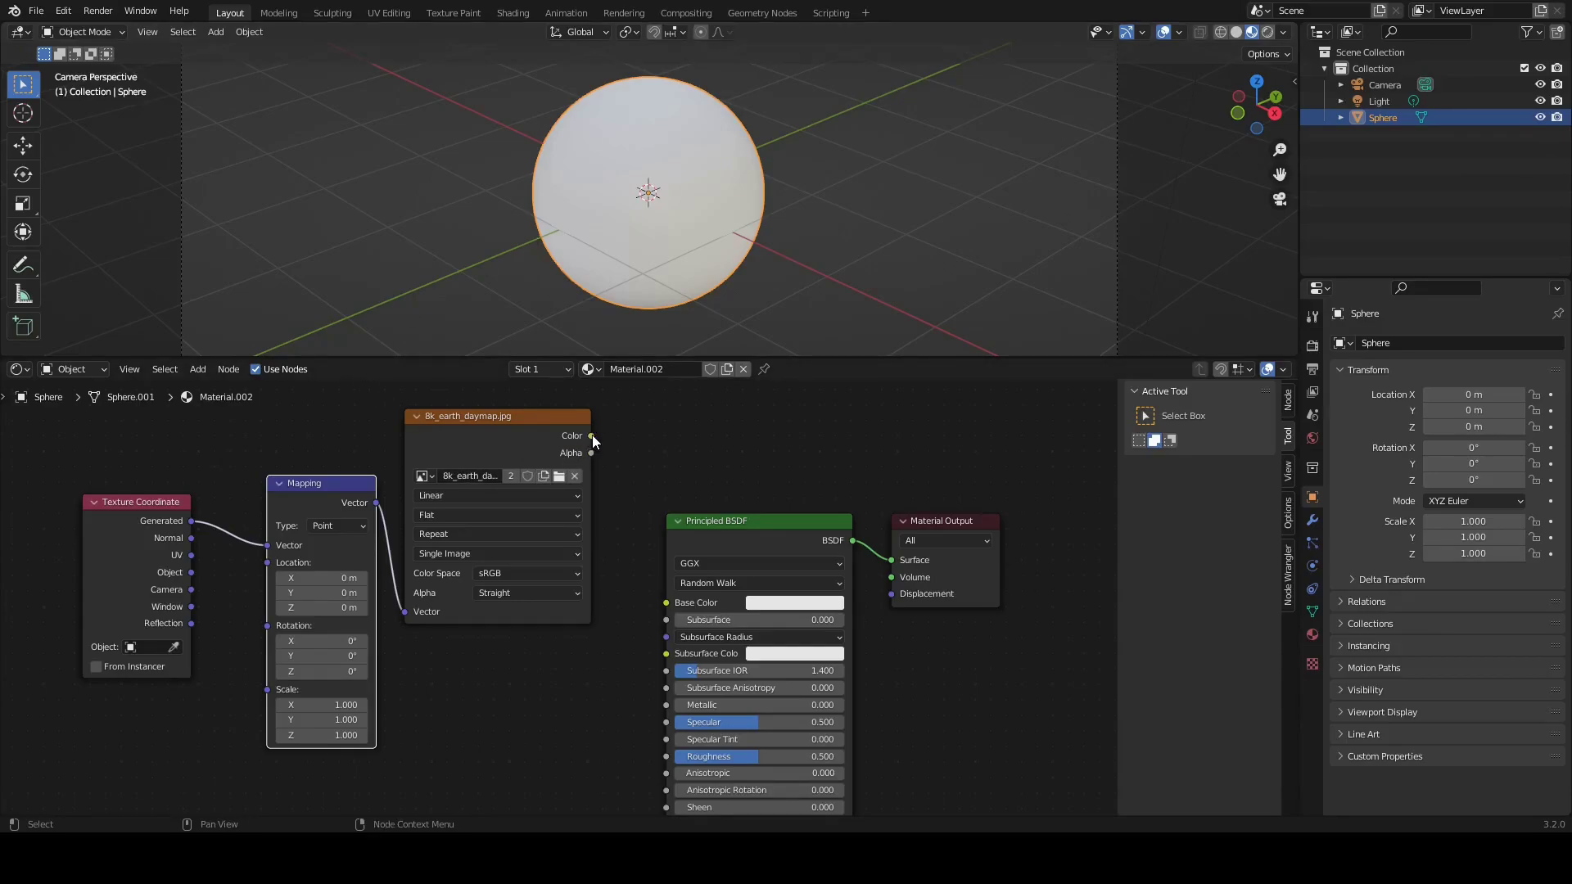
{"action": "left_click_drag", "start_coordinate": [592, 435], "coordinate": [660, 423]}
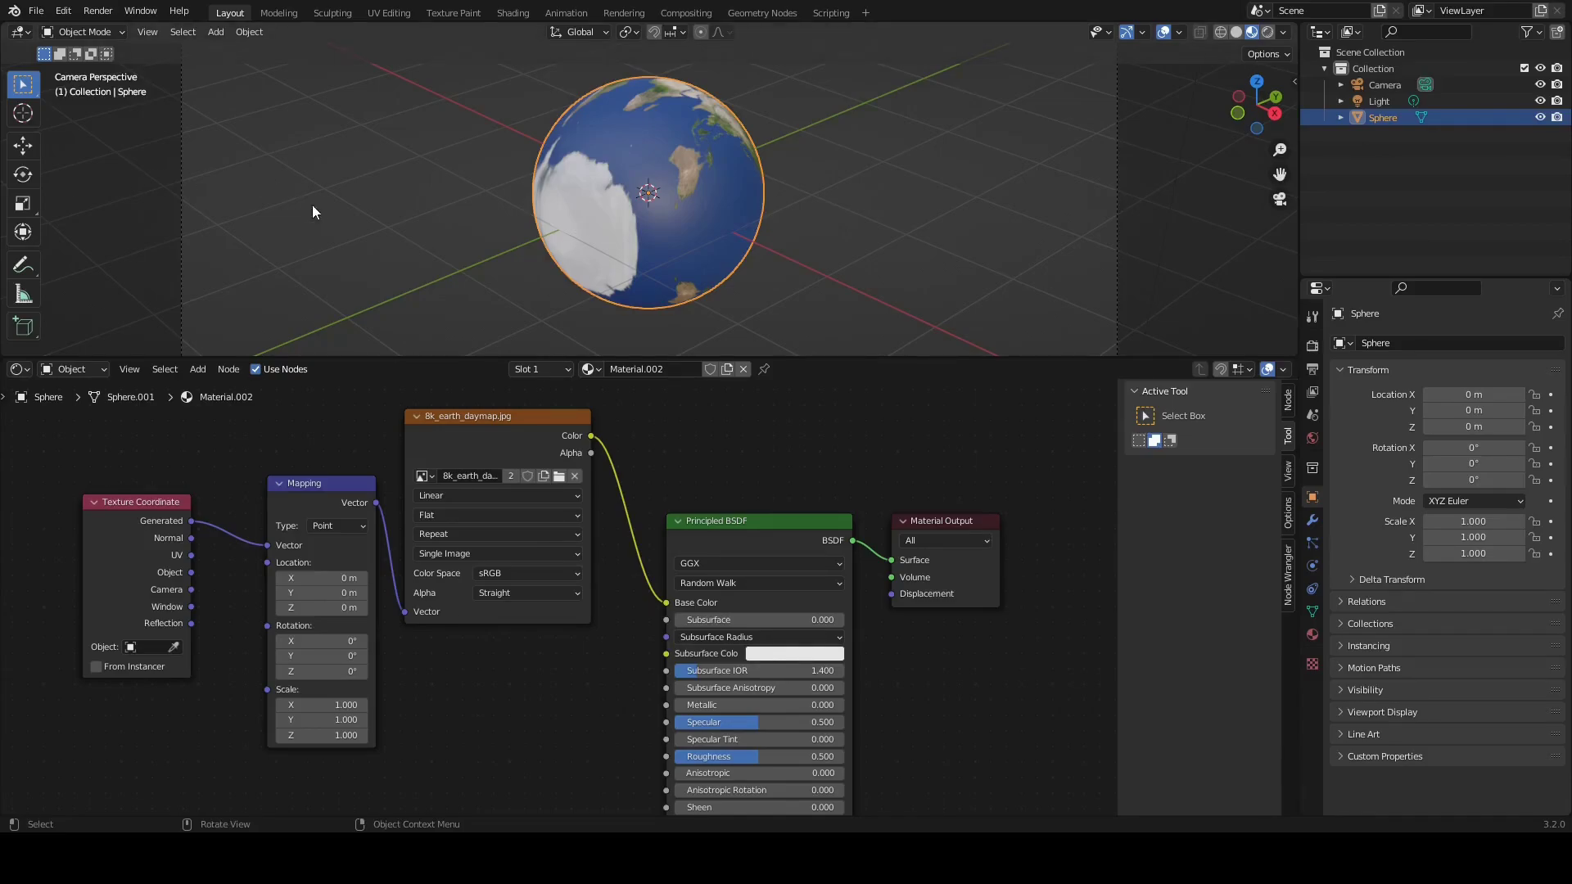
Step: Set the earth daymap node's interpolation to Smart and its projection to Sphere, and check the mapping on the globe
{"action": "left_click", "coordinate": [437, 494]}
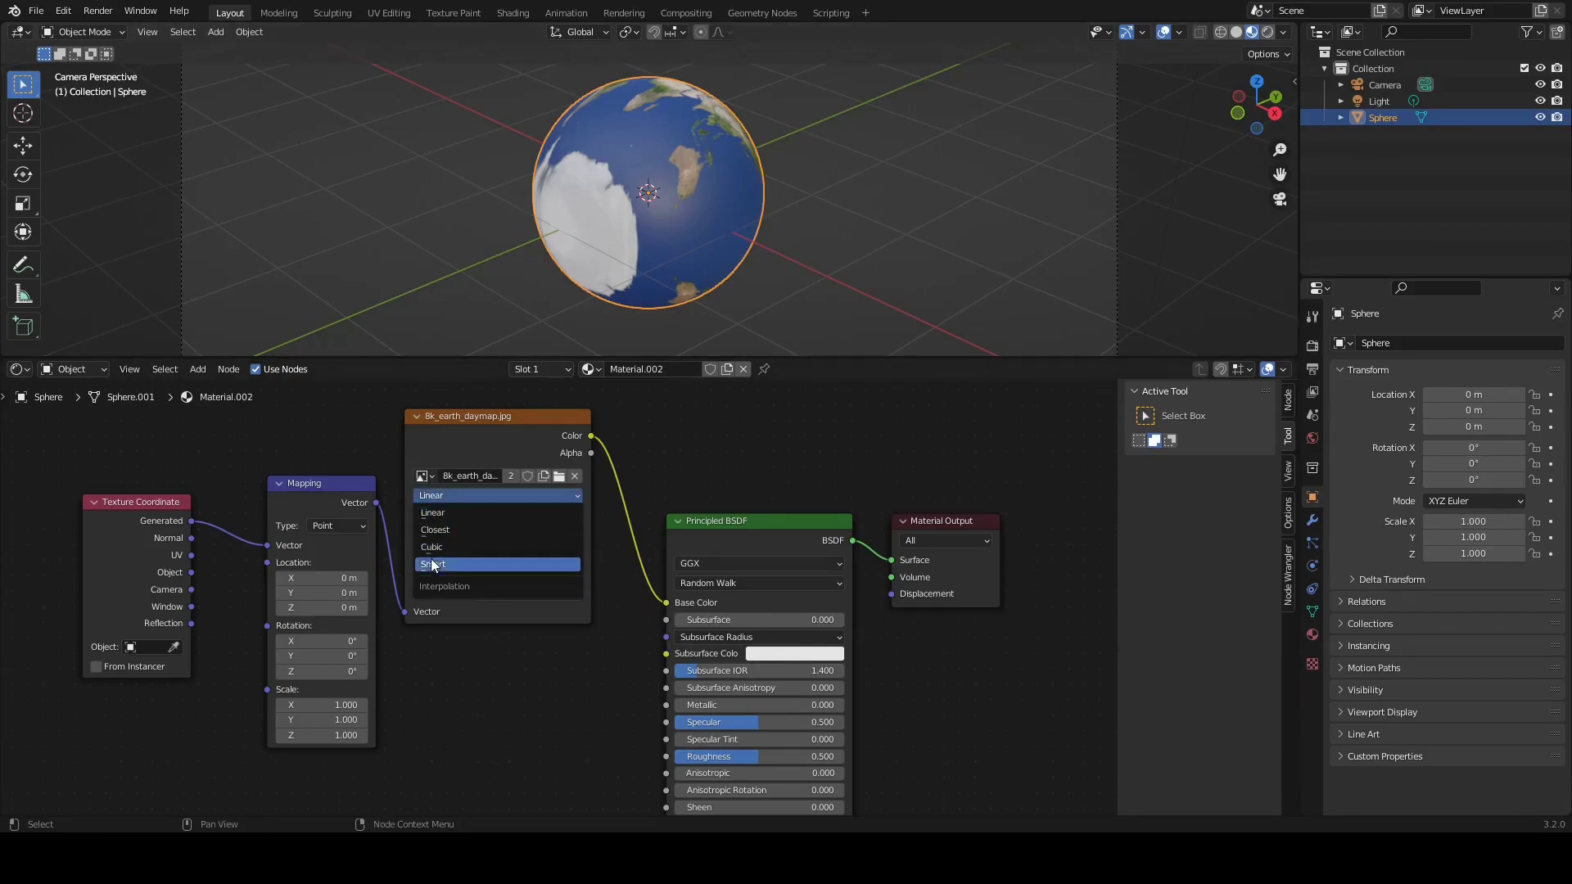
{"action": "left_click", "coordinate": [430, 562]}
{"action": "left_click", "coordinate": [429, 515]}
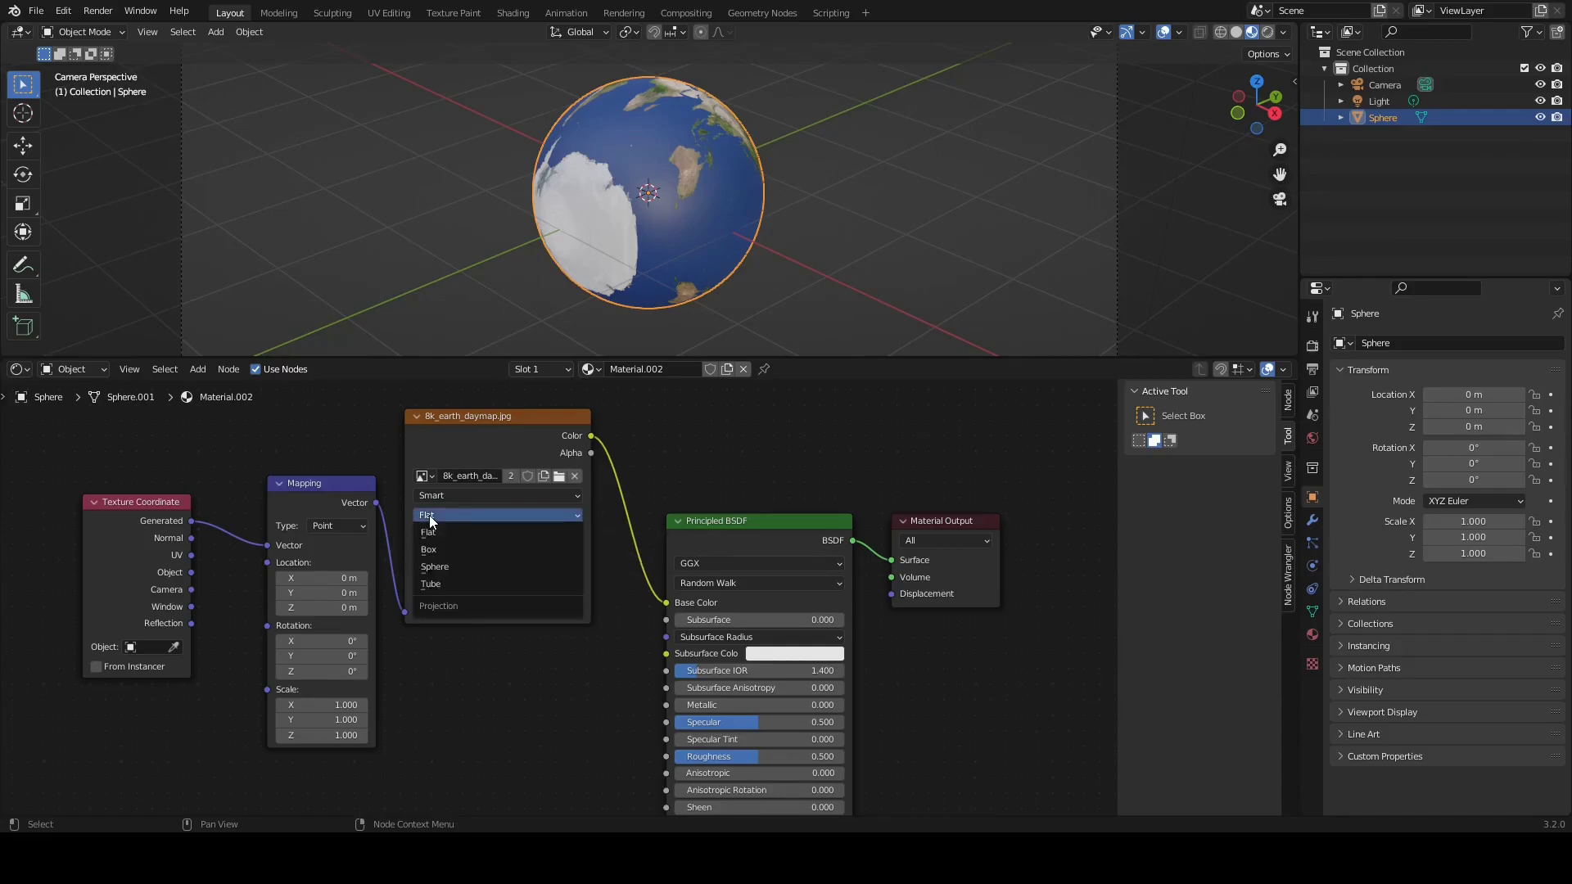
{"action": "left_click", "coordinate": [437, 567]}
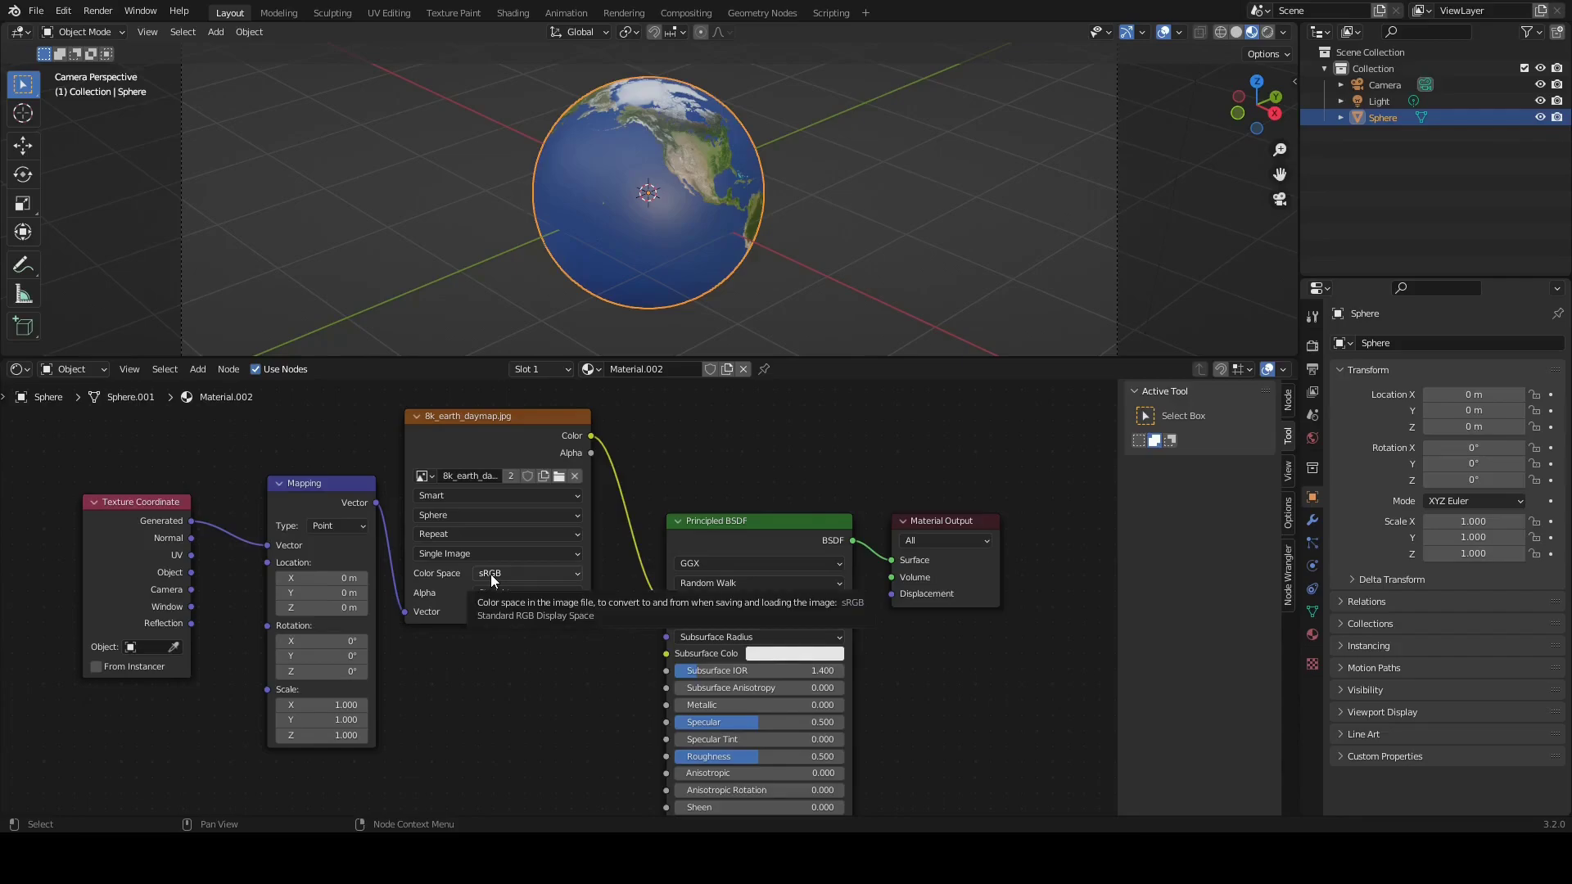
{"action": "middle_click_drag", "start_coordinate": [827, 137], "coordinate": [773, 124]}
{"action": "scroll", "coordinate": [773, 124], "scroll_direction": "up", "scroll_amount": 5}
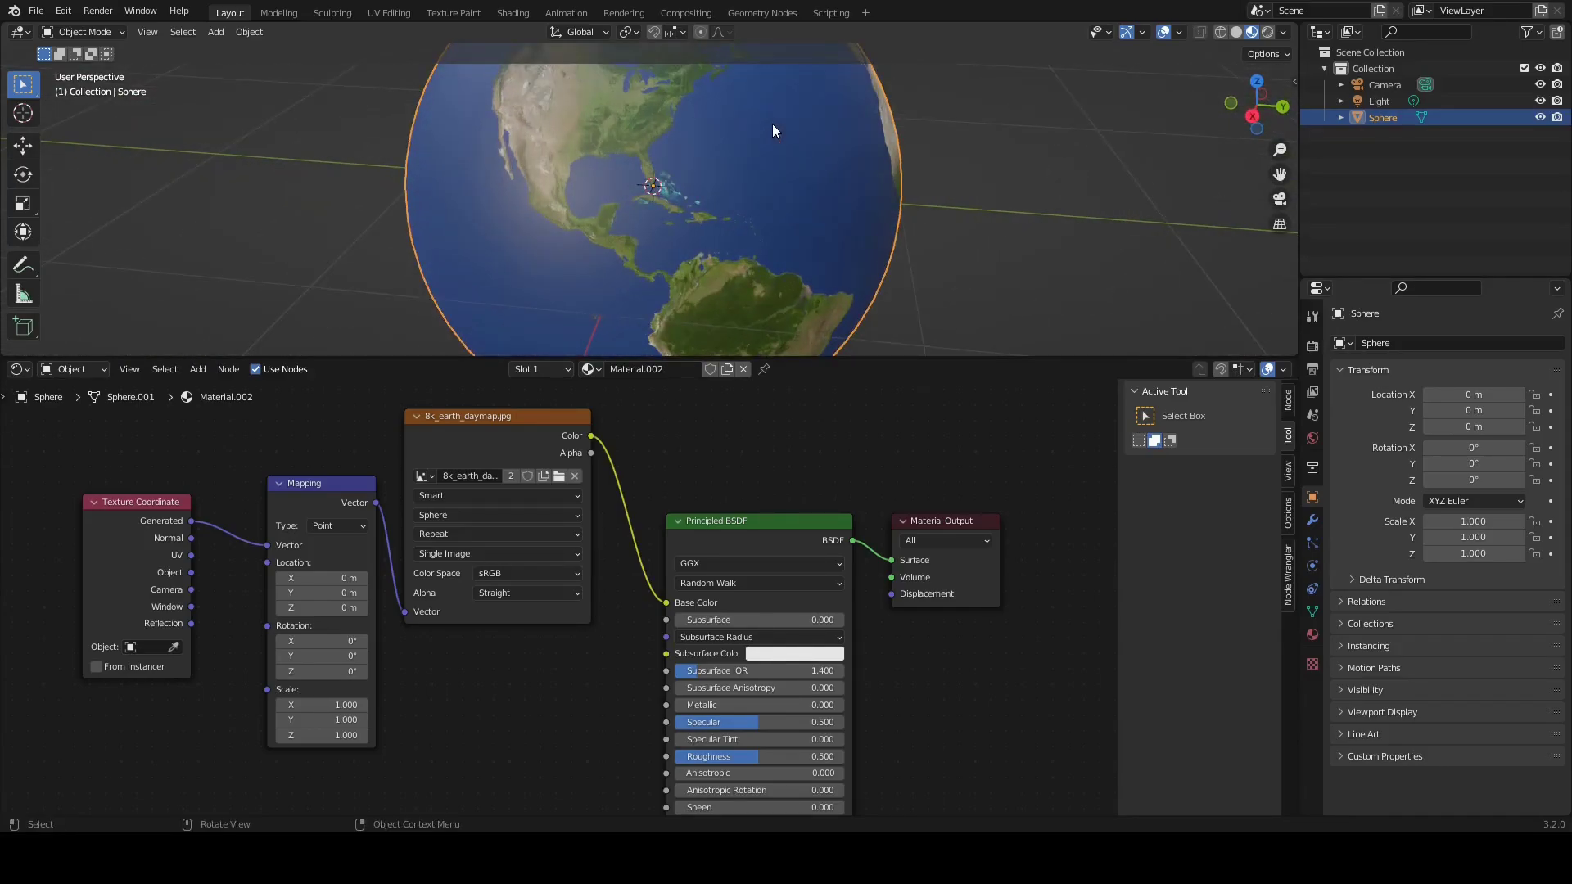
{"action": "scroll", "coordinate": [773, 125], "scroll_direction": "down", "scroll_amount": 5}
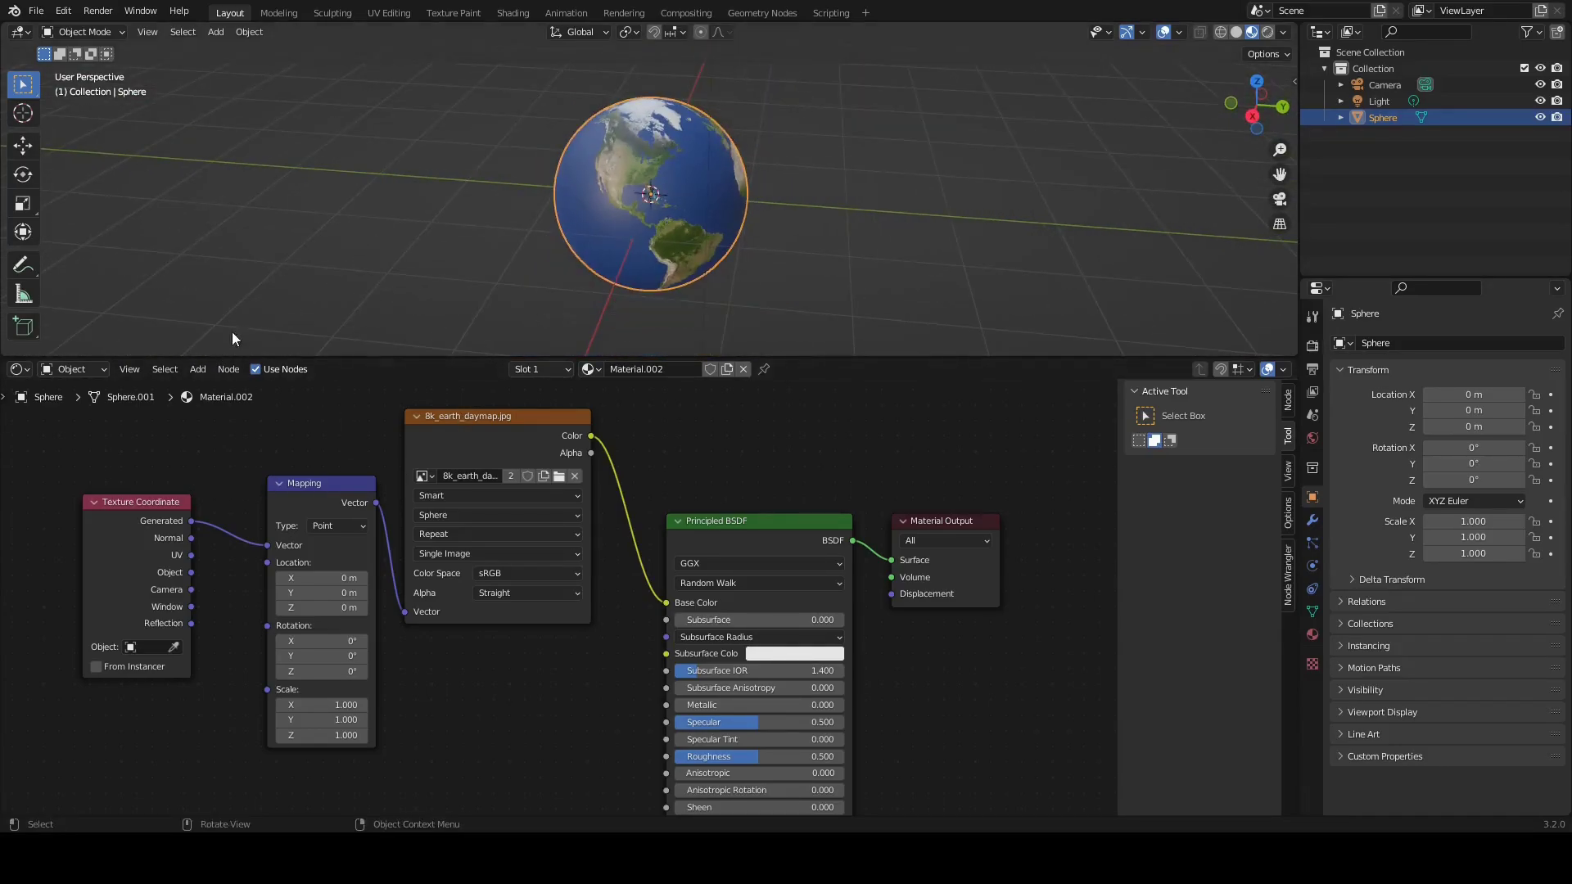
Step: Add a second Image Texture node below the earth daymap node
{"action": "left_click", "coordinate": [197, 370]}
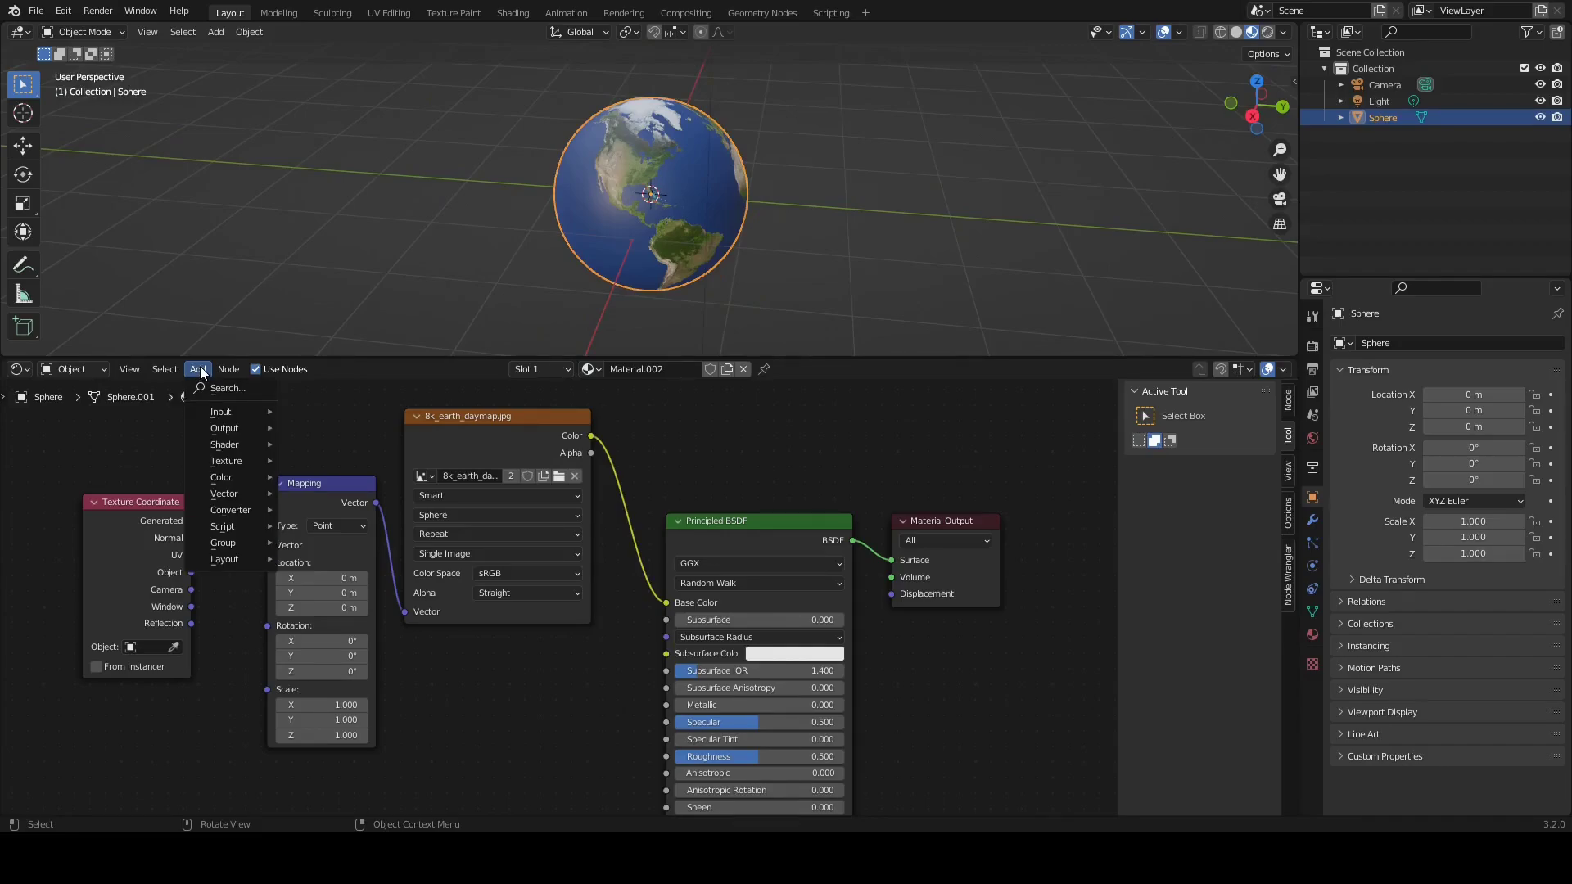
{"action": "mouse_move", "coordinate": [215, 458]}
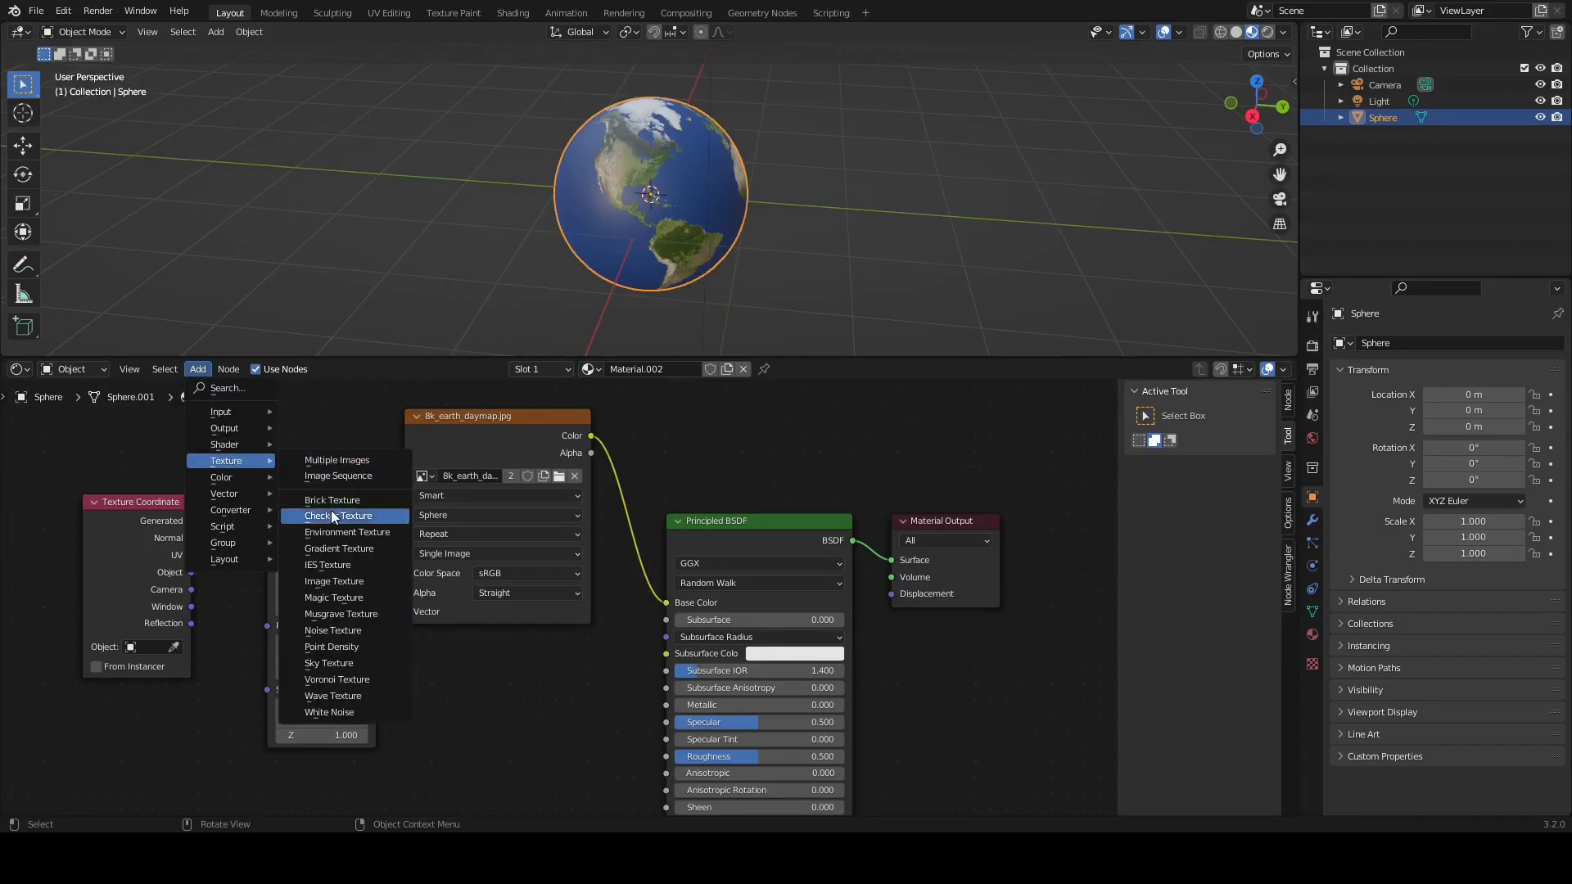
{"action": "left_click", "coordinate": [328, 580]}
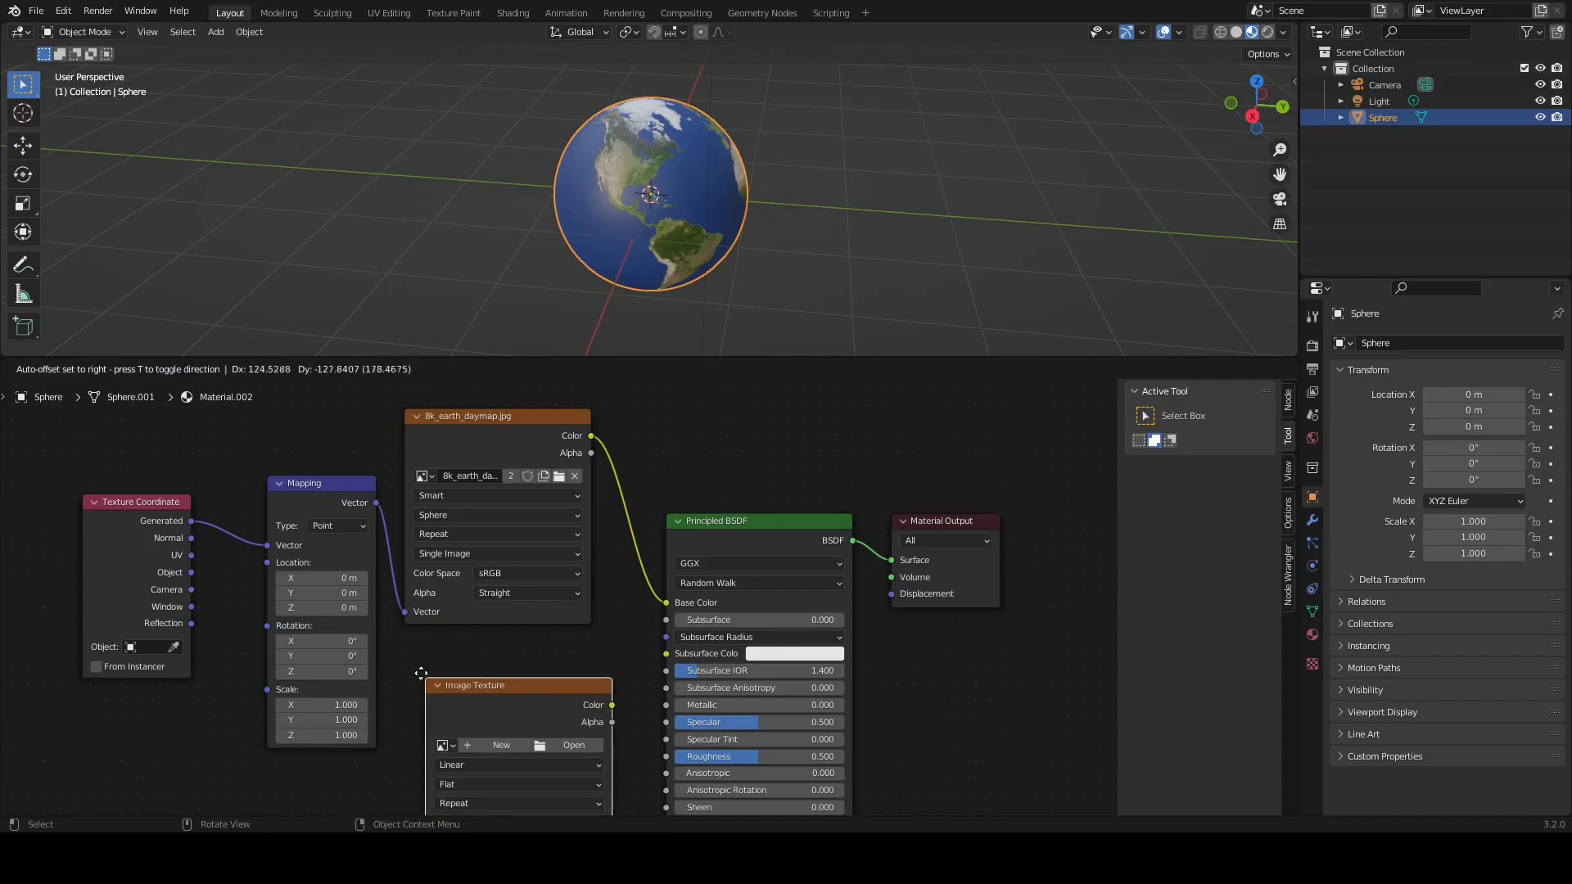
{"action": "left_click", "coordinate": [439, 607]}
{"action": "scroll", "coordinate": [428, 598], "scroll_direction": "down", "scroll_amount": 5}
{"action": "scroll", "coordinate": [427, 598], "scroll_direction": "up", "scroll_amount": 1}
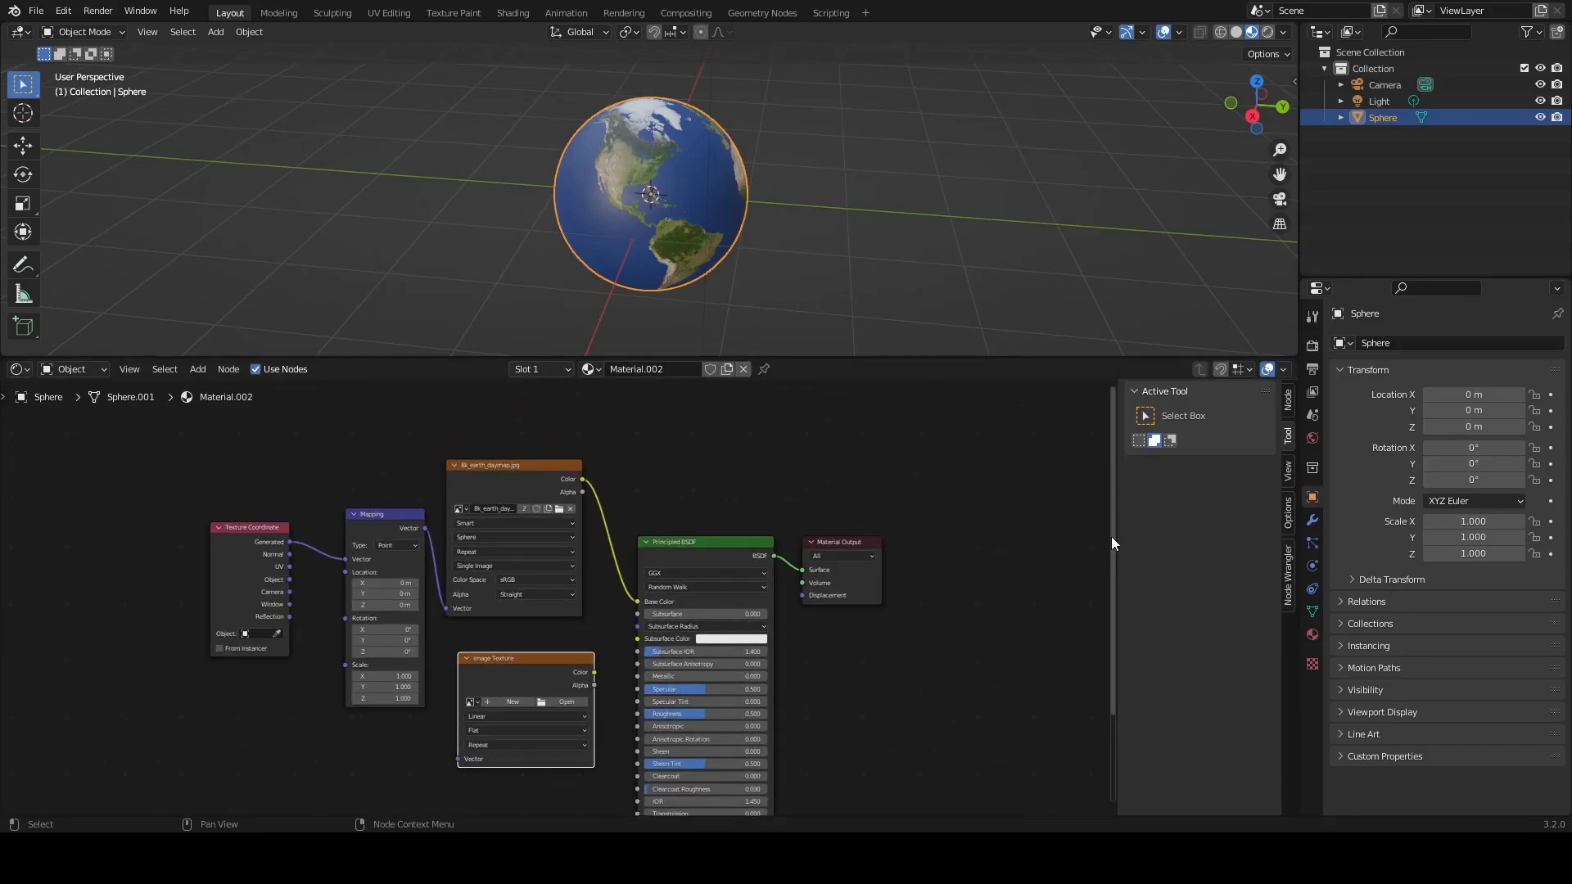
Step: Wire the second Image Texture node between the Mapping node's Vector output and the Principled BSDF Specular input, and load 8k_earth_specular_map.tif into it
{"action": "left_click_drag", "start_coordinate": [1112, 537], "coordinate": [1138, 675]}
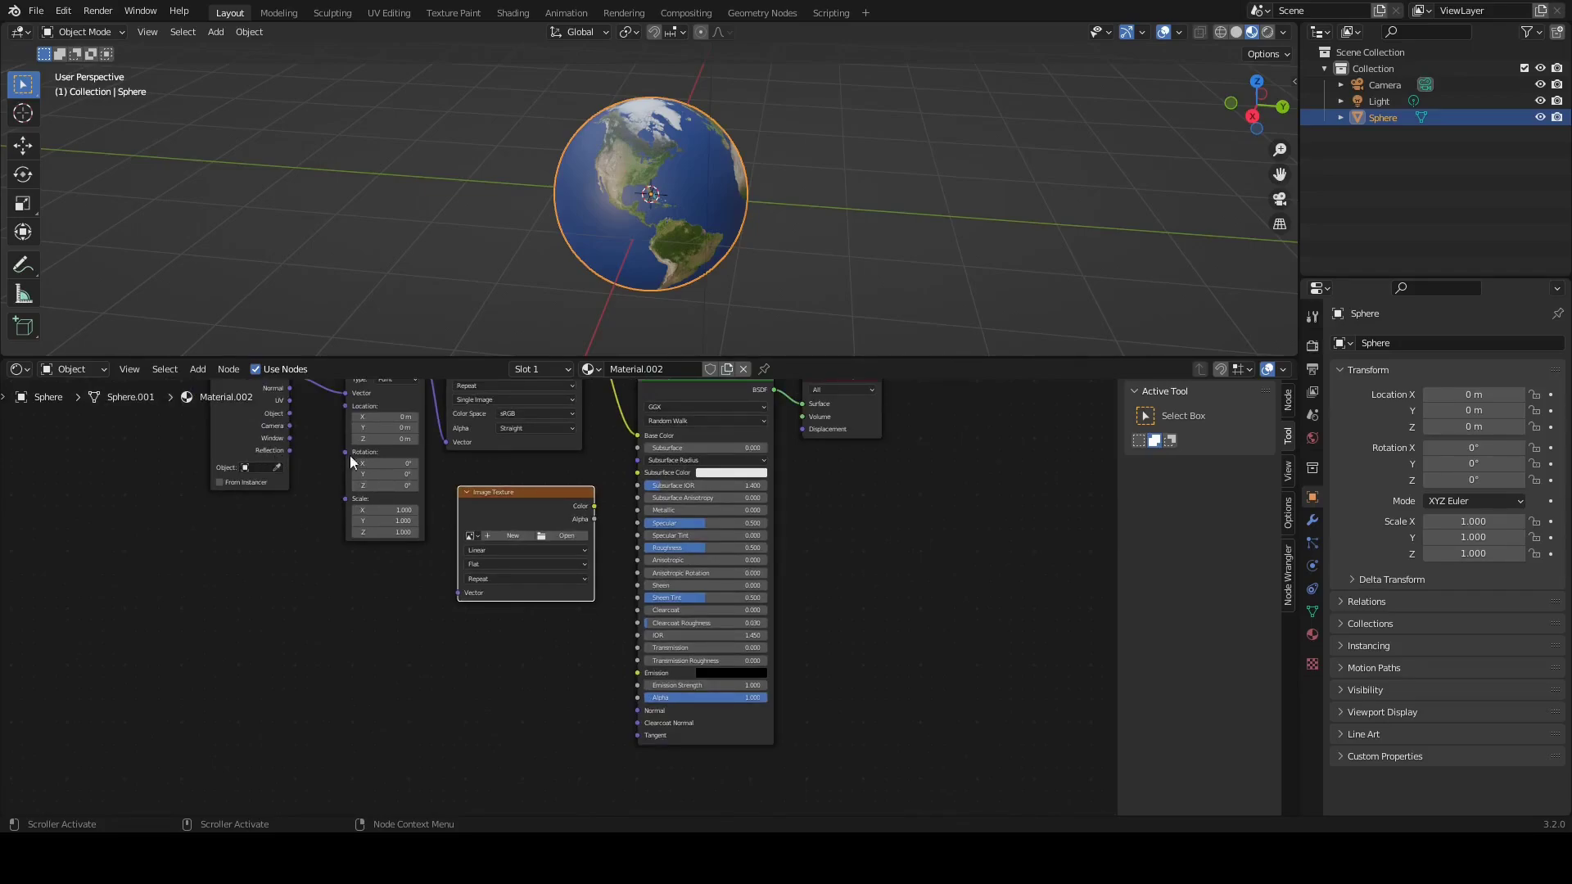
{"action": "scroll", "coordinate": [344, 452], "scroll_direction": "down", "scroll_amount": 2}
{"action": "left_click_drag", "start_coordinate": [460, 425], "coordinate": [482, 592]}
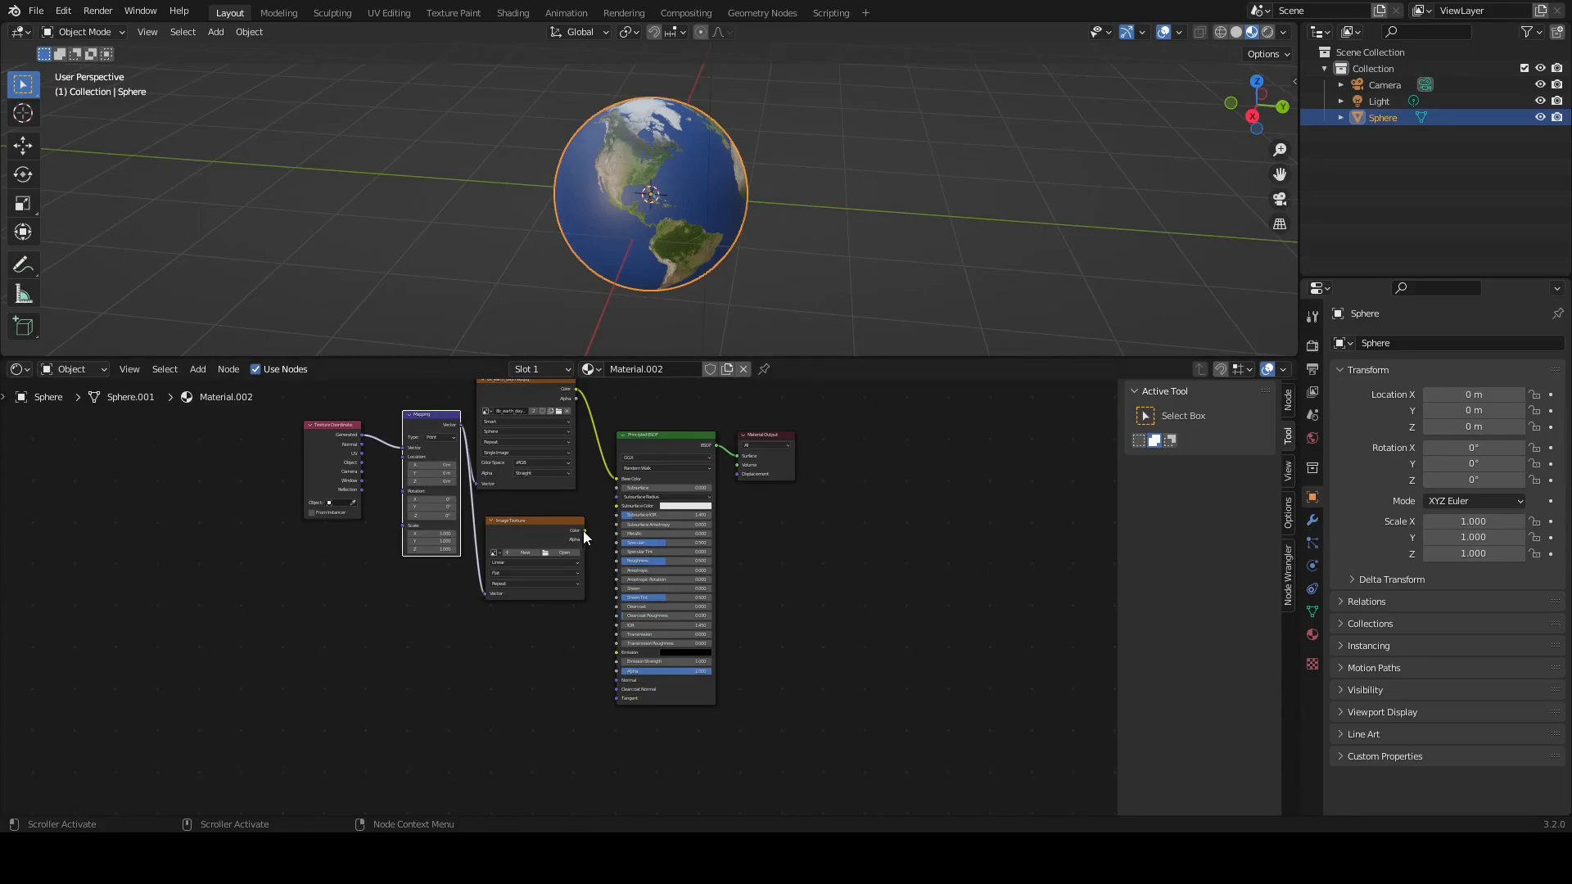
{"action": "scroll", "coordinate": [584, 531], "scroll_direction": "up", "scroll_amount": 3}
{"action": "left_click_drag", "start_coordinate": [603, 481], "coordinate": [668, 503]}
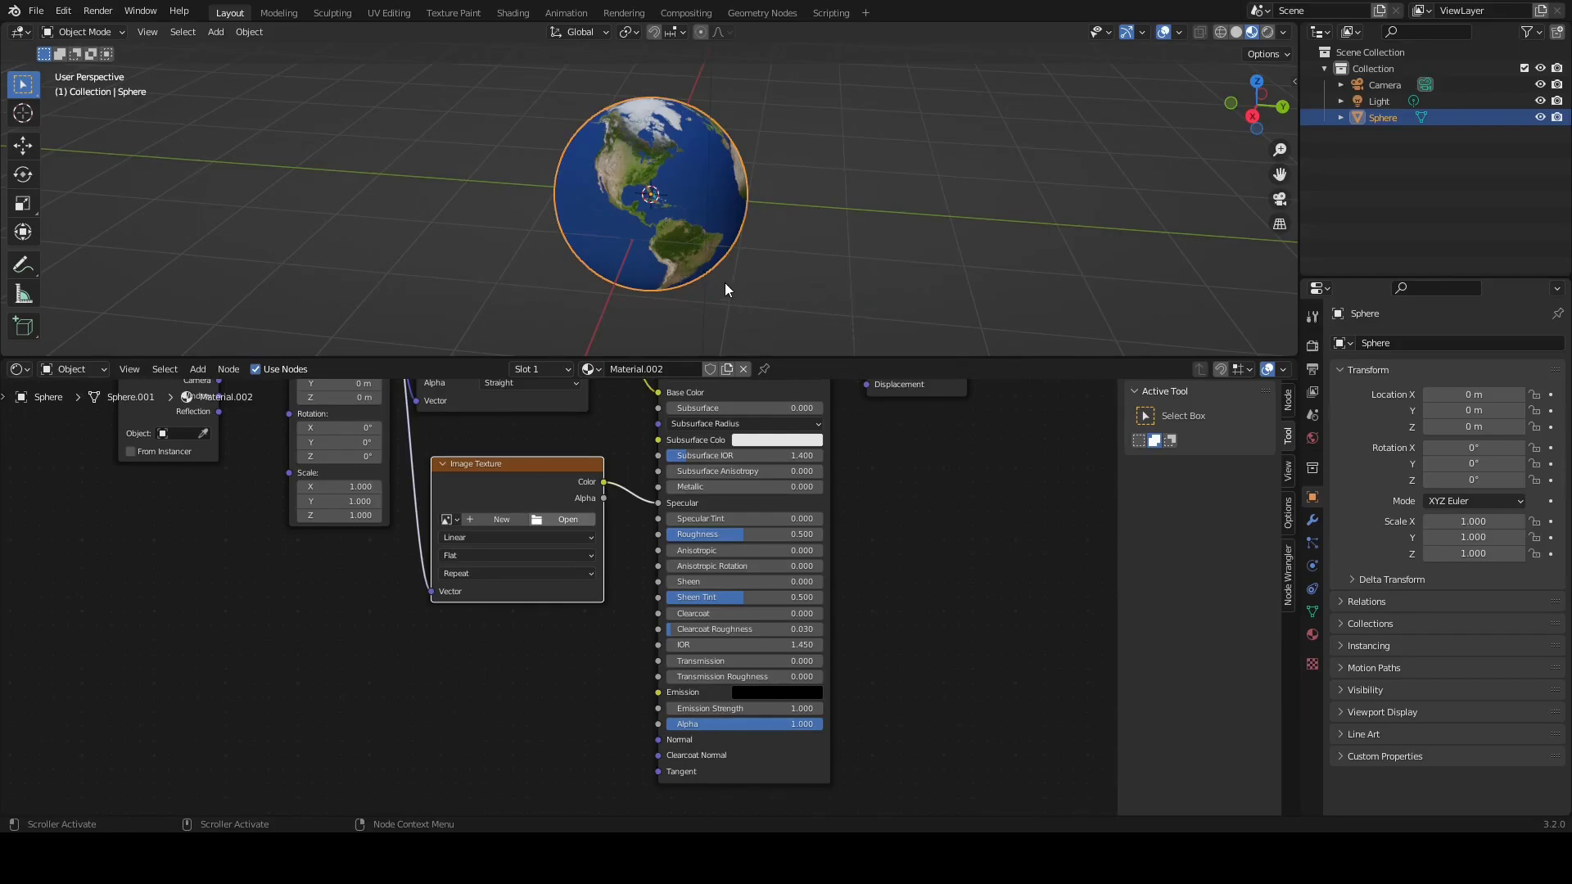
{"action": "double_click", "coordinate": [1008, 285]}
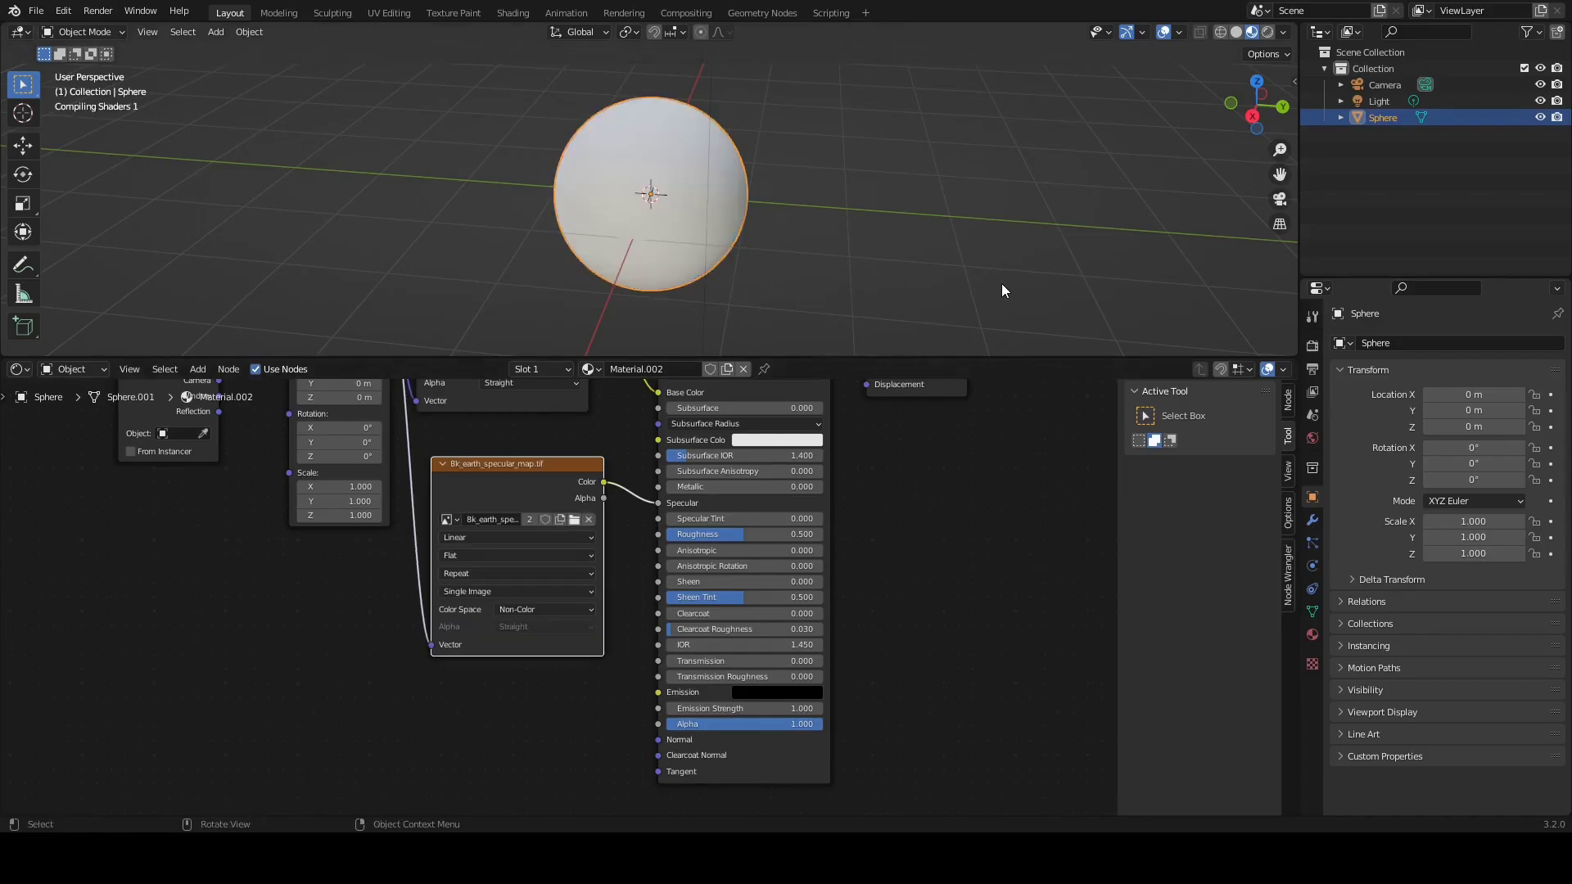
Step: Set the specular map node's projection to Sphere and its interpolation to Smart
{"action": "left_click", "coordinate": [493, 534]}
{"action": "left_click", "coordinate": [493, 534]}
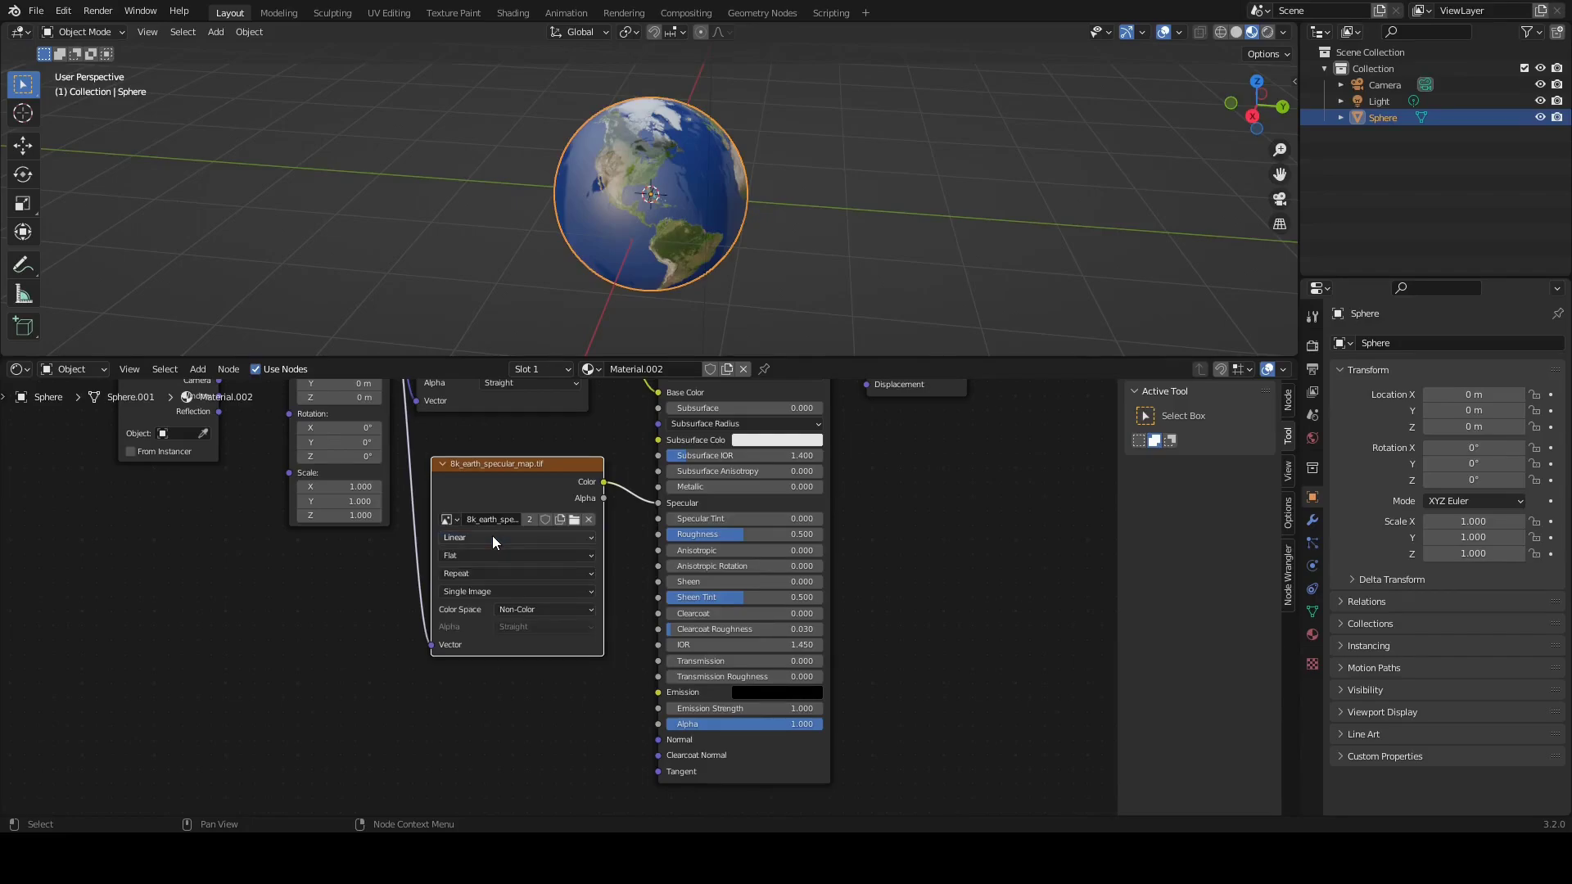
{"action": "left_click", "coordinate": [457, 573]}
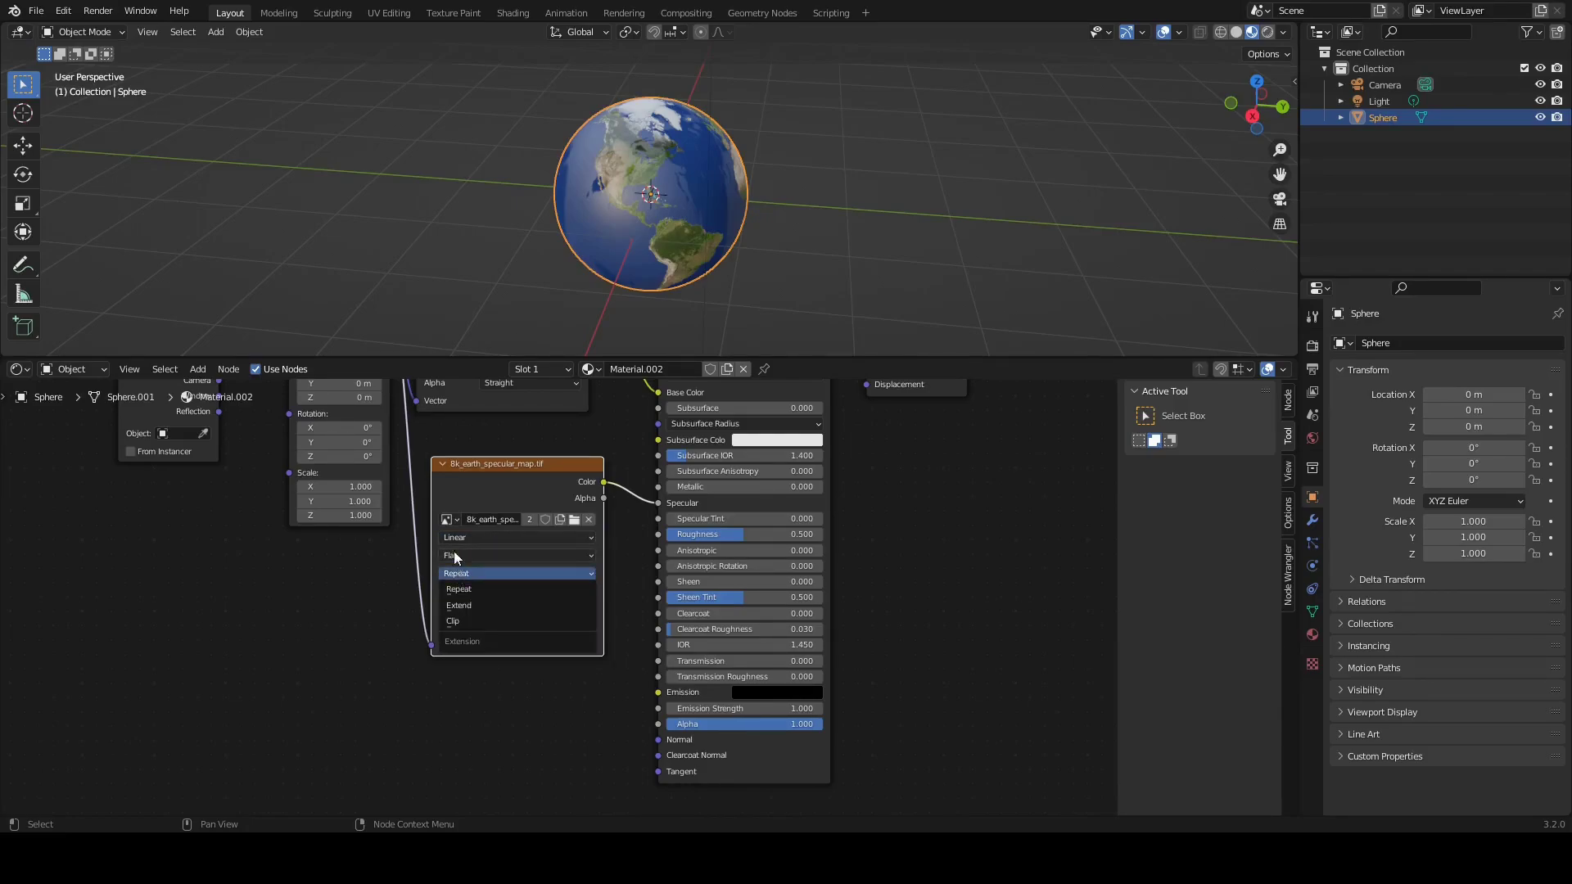
{"action": "left_click", "coordinate": [455, 554]}
{"action": "left_click", "coordinate": [463, 555]}
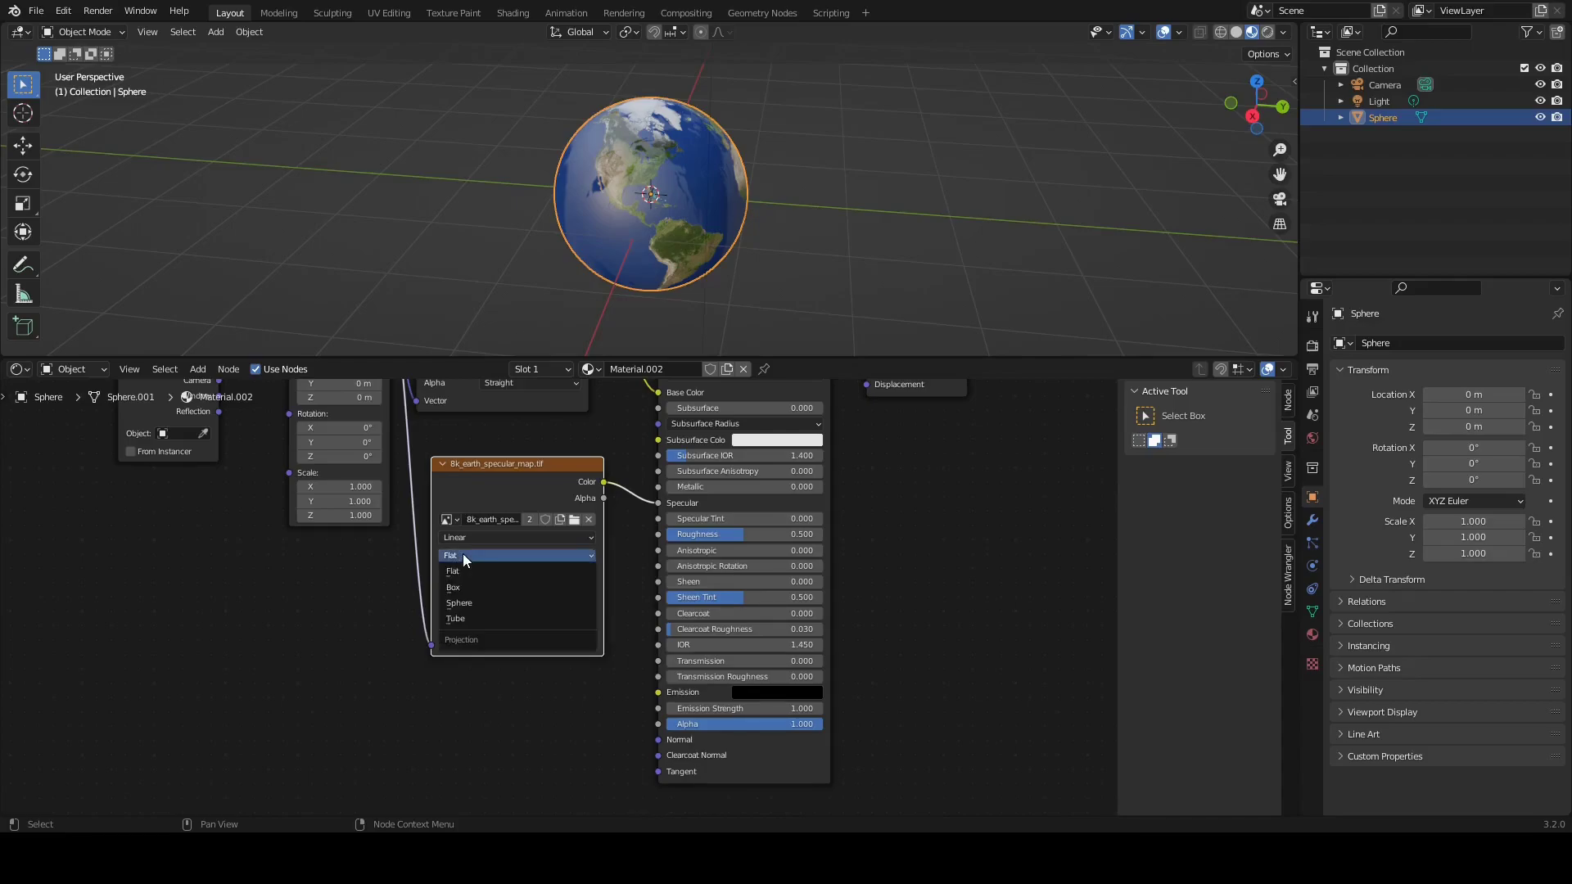
{"action": "left_click", "coordinate": [460, 602]}
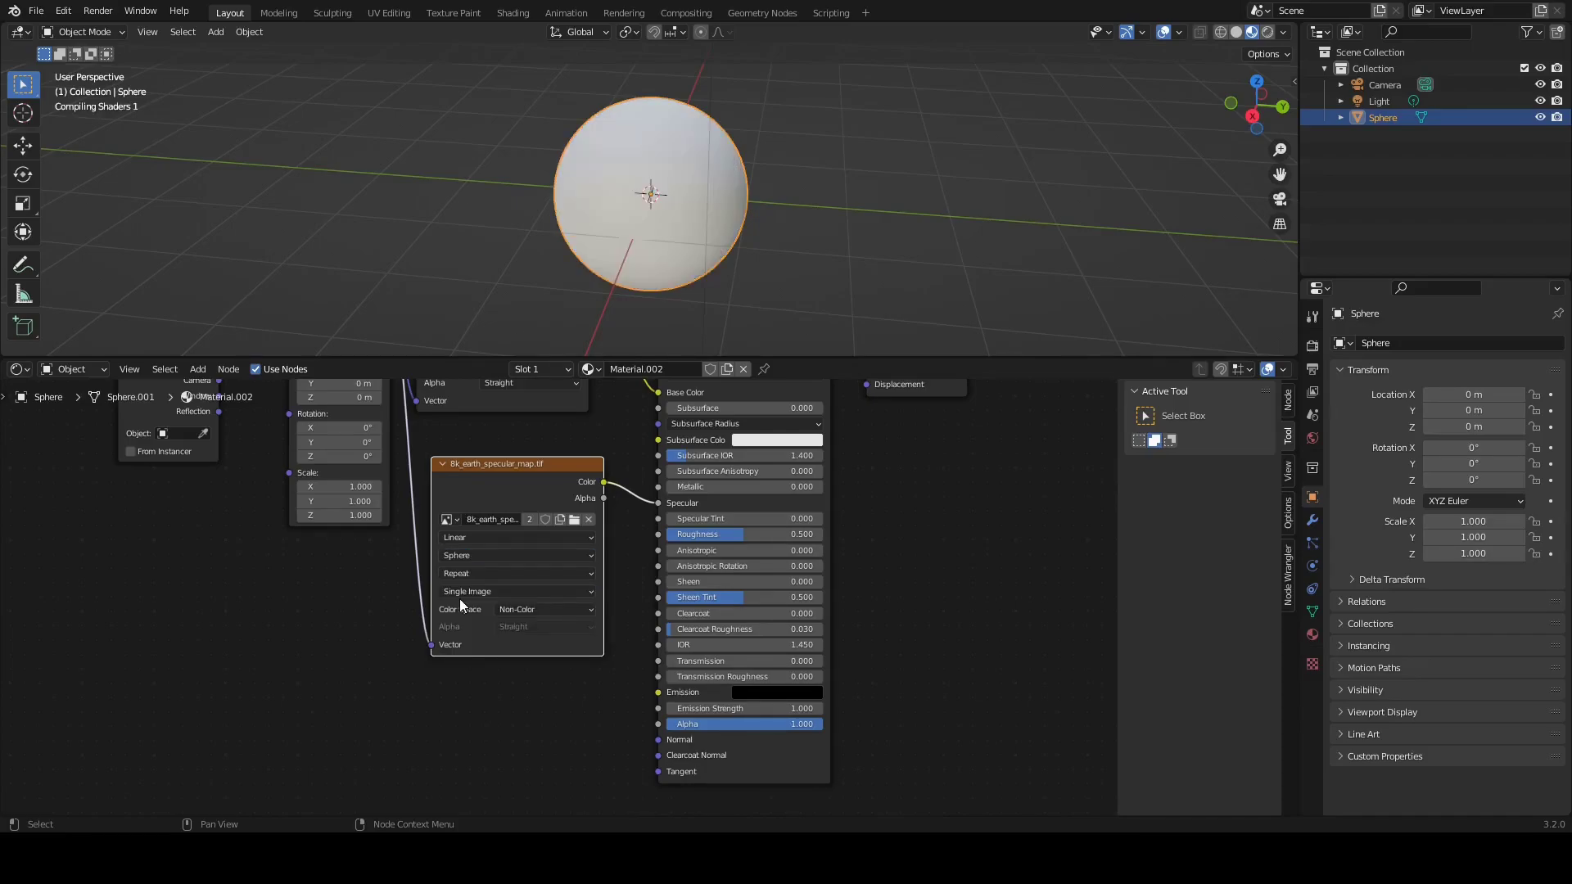
{"action": "left_click", "coordinate": [463, 538]}
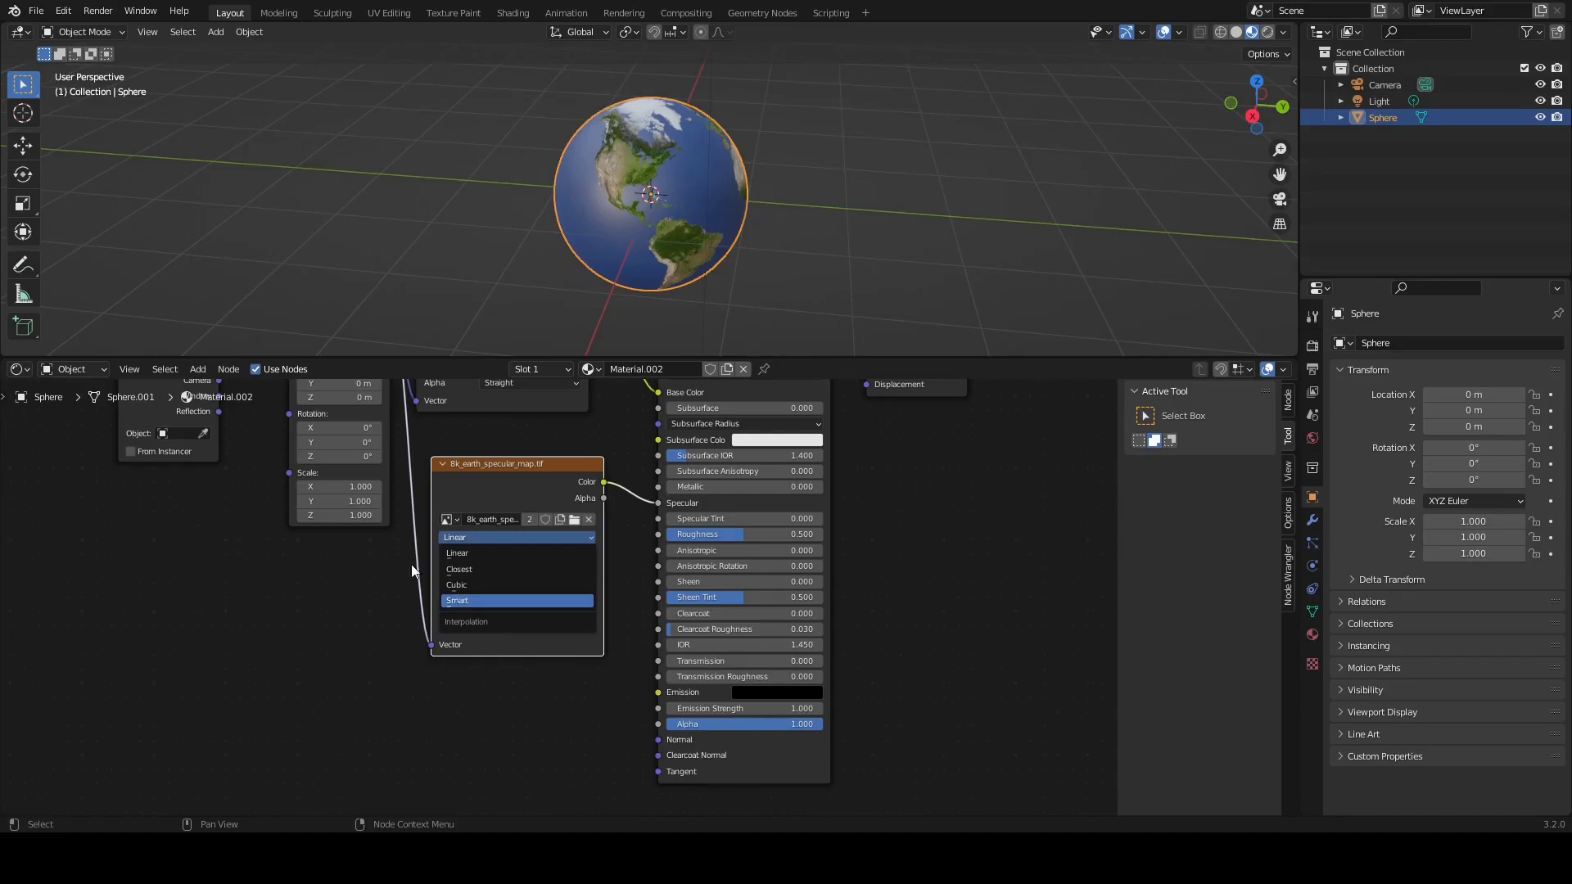
{"action": "key", "text": "Return"}
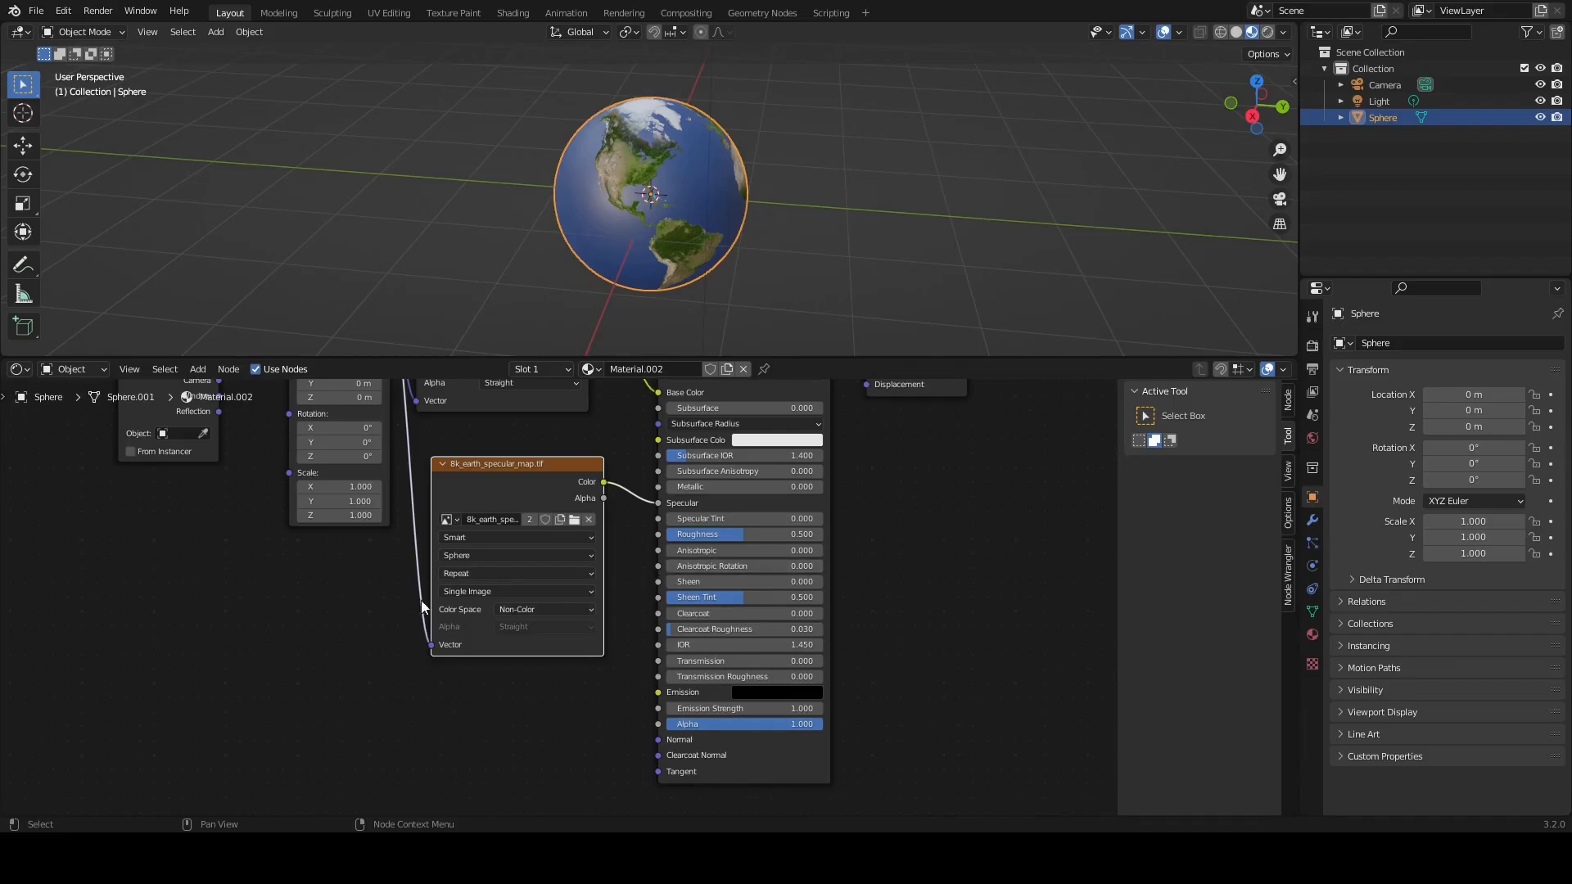
Step: Add a third Image Texture node below the specular map node
{"action": "scroll", "coordinate": [400, 506], "scroll_direction": "down", "scroll_amount": 2}
{"action": "scroll", "coordinate": [316, 404], "scroll_direction": "down", "scroll_amount": 1}
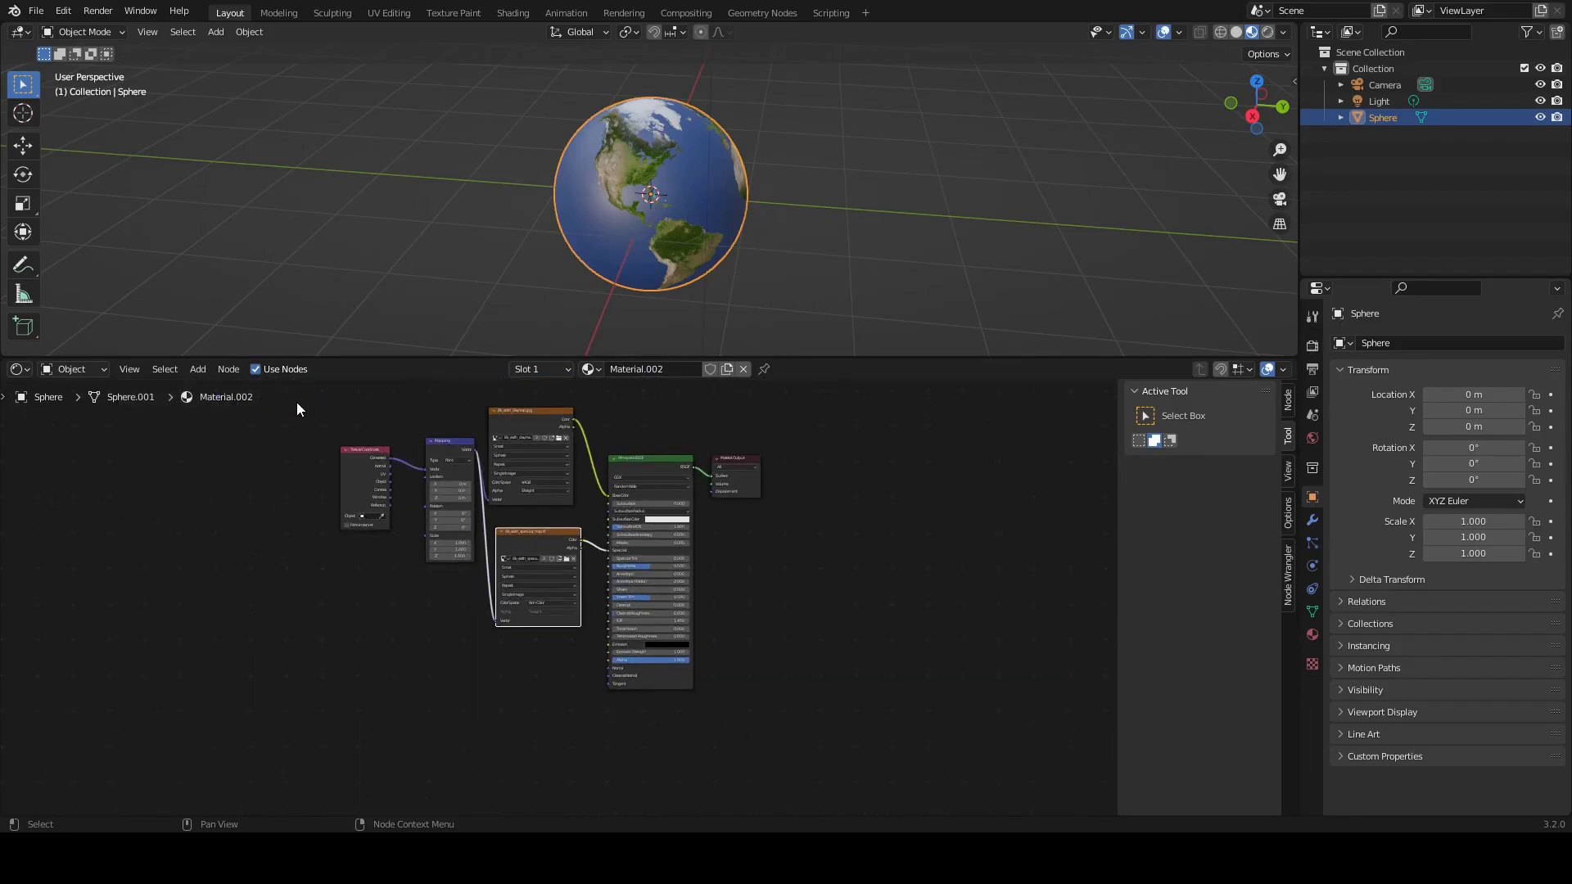
{"action": "left_click", "coordinate": [205, 366]}
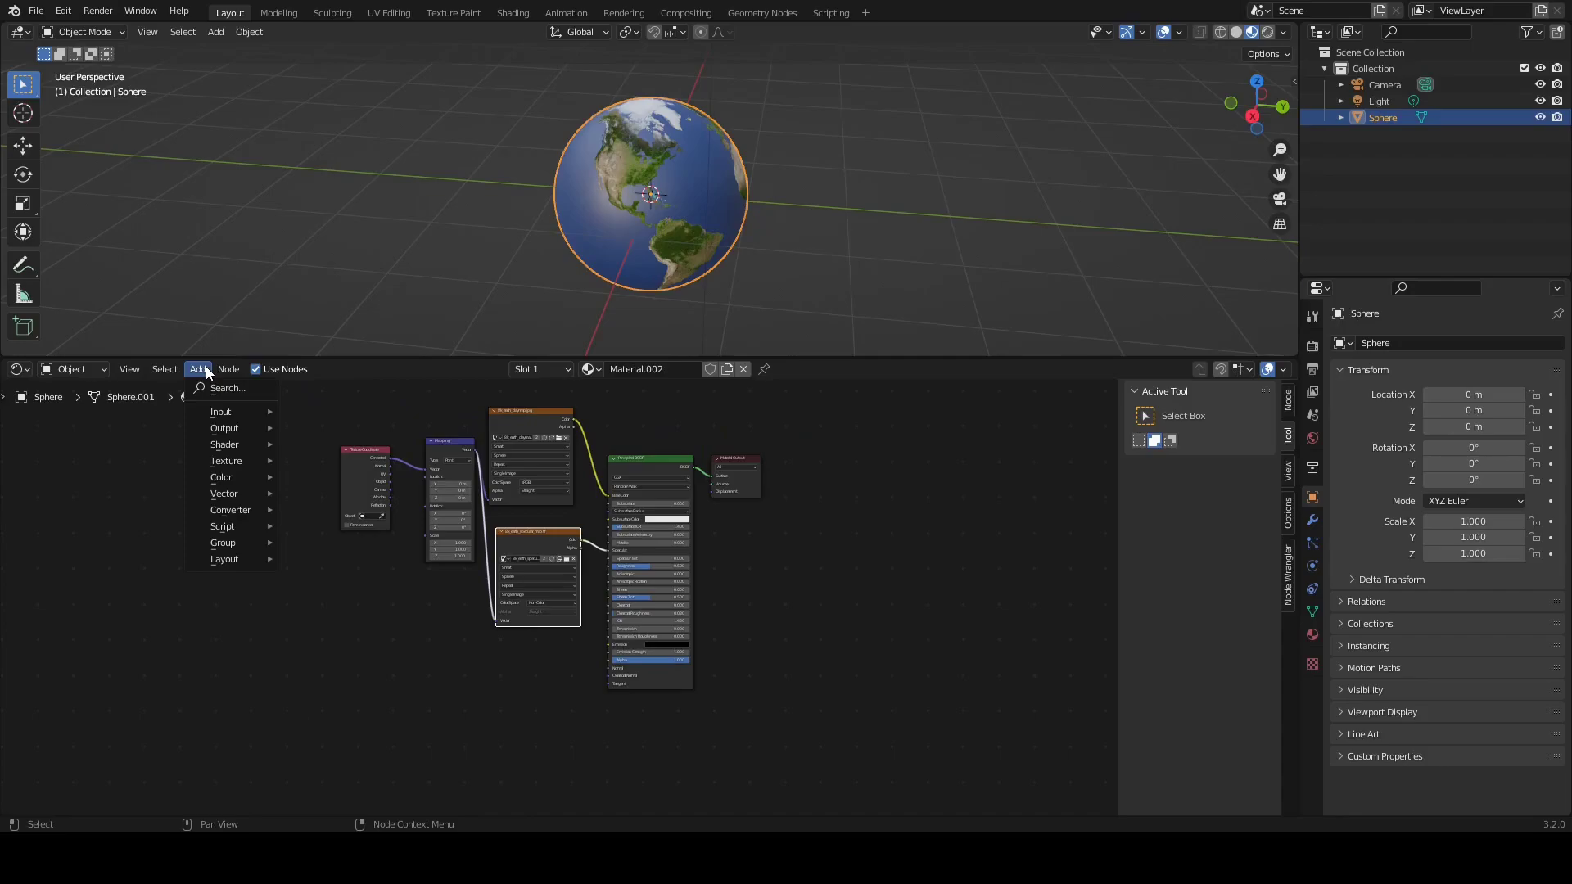
{"action": "mouse_move", "coordinate": [239, 462]}
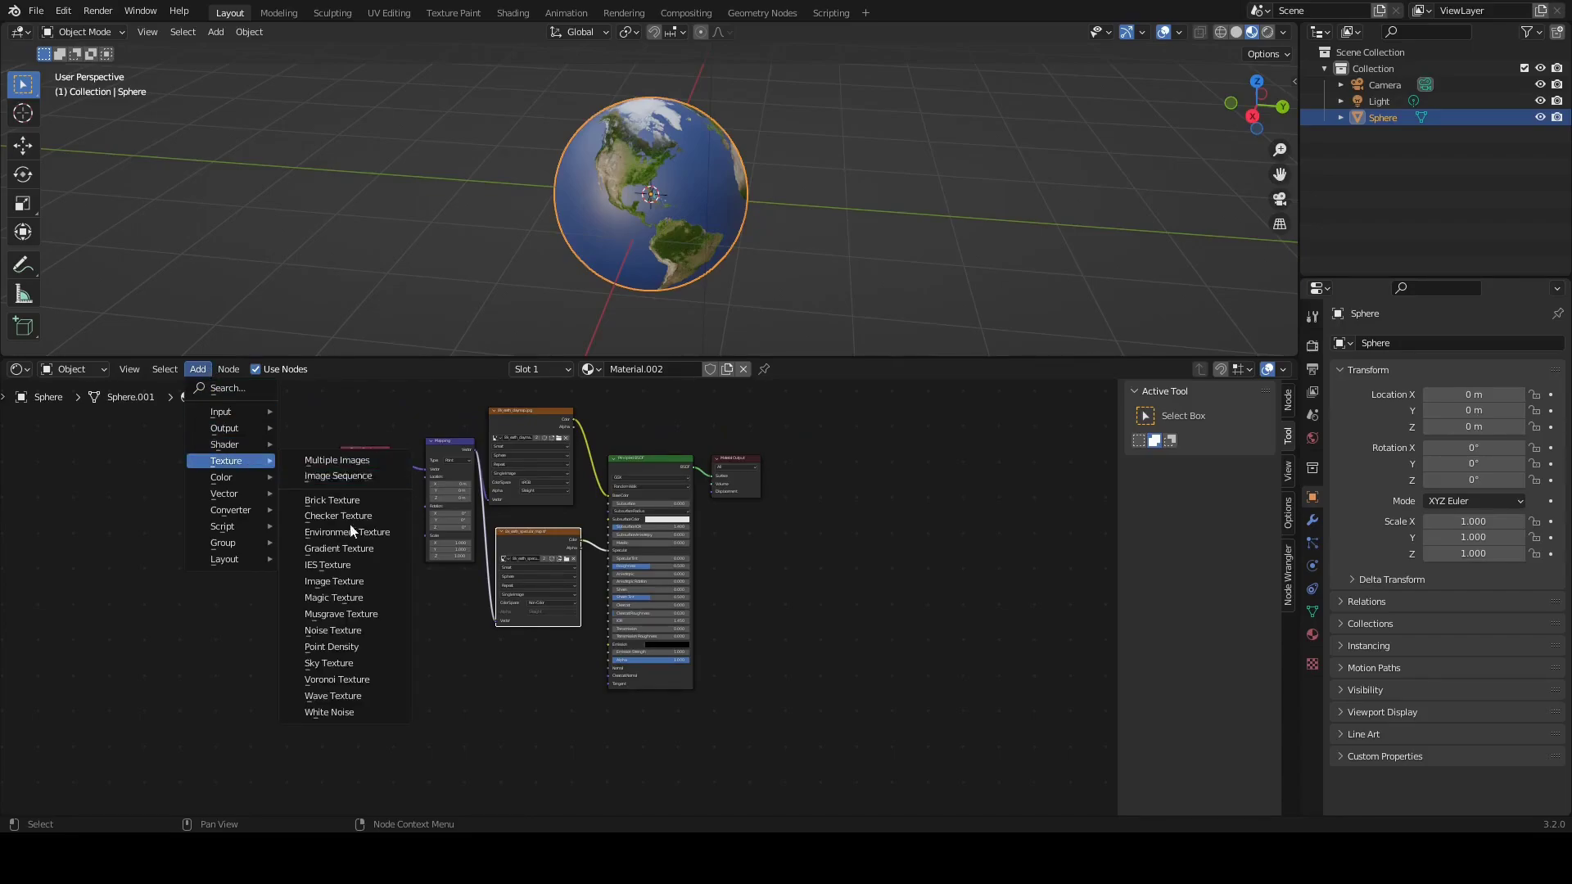
{"action": "left_click", "coordinate": [362, 583]}
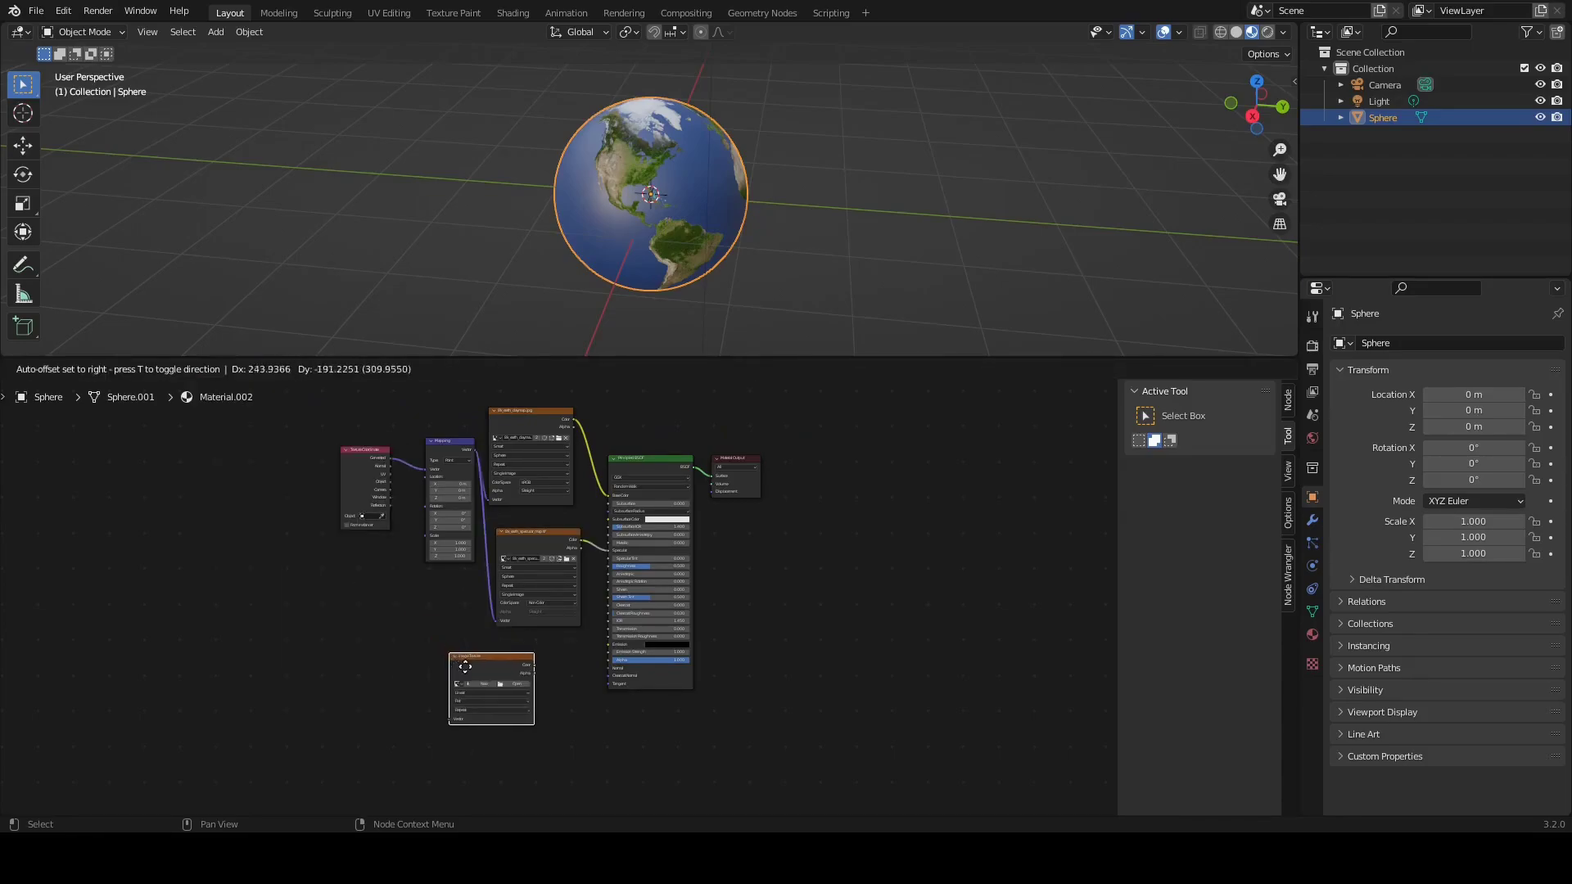
{"action": "left_click", "coordinate": [476, 681]}
Step: Move the Texture Coordinate and Mapping nodes farther from the image textures and connect Mapping's Vector output to the third Image Texture's Vector input
{"action": "left_click_drag", "start_coordinate": [354, 449], "coordinate": [160, 451]}
{"action": "left_click", "coordinate": [428, 441]}
{"action": "left_click_drag", "start_coordinate": [450, 442], "coordinate": [270, 483]}
{"action": "left_click", "coordinate": [267, 480]}
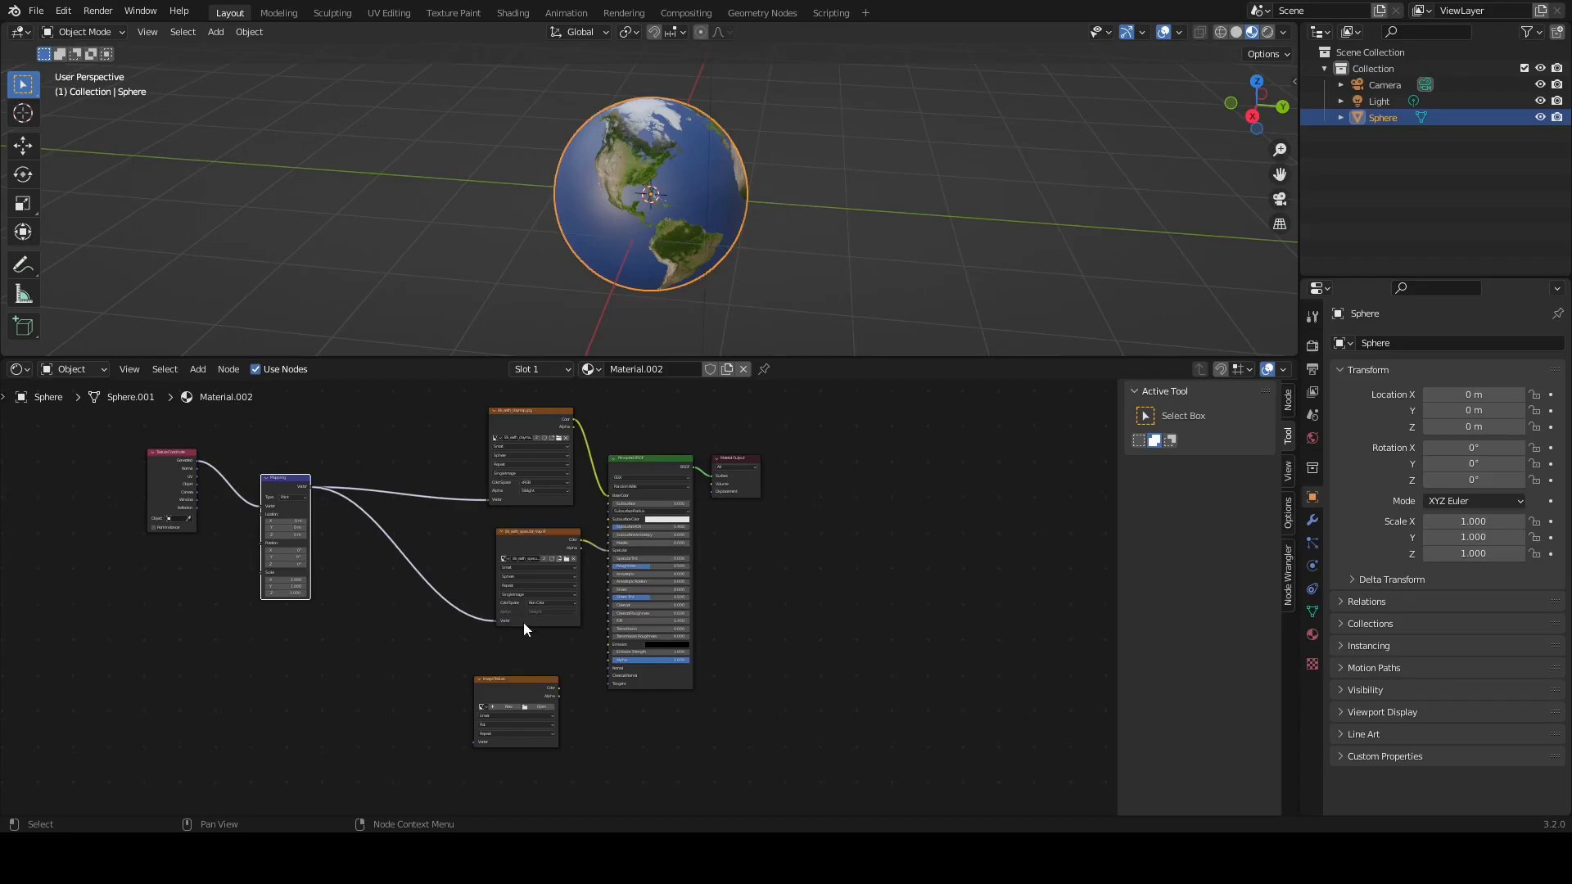
{"action": "left_click_drag", "start_coordinate": [311, 486], "coordinate": [474, 744]}
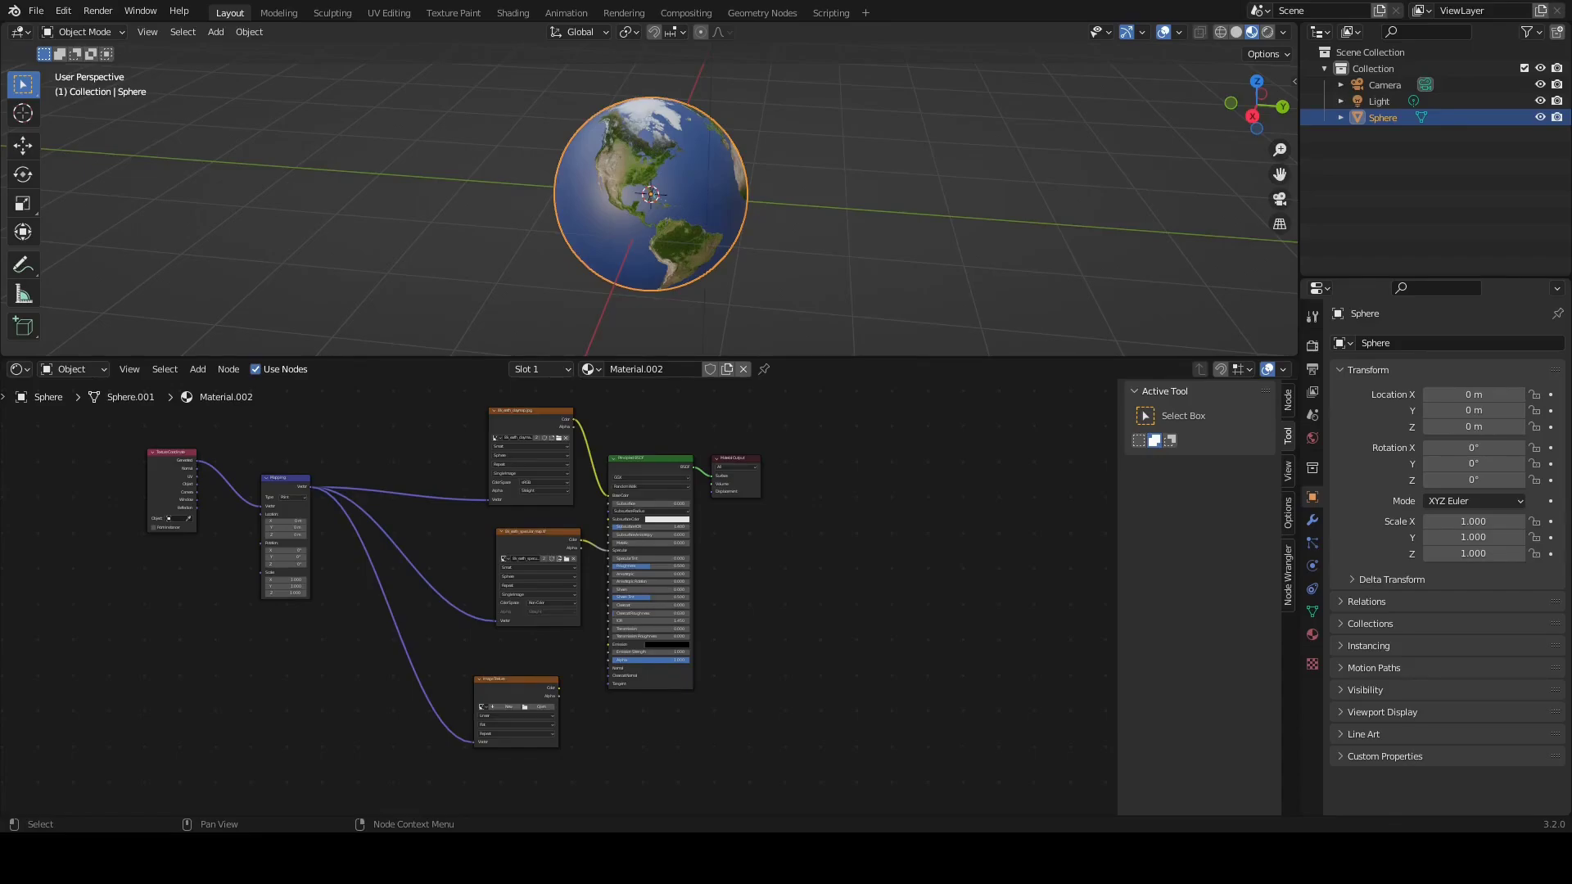
Step: Connect the third Image Texture's Color output to the Principled BSDF Normal input and load 8k_earth_normal_map.tif into it
{"action": "scroll", "coordinate": [559, 599], "scroll_direction": "up", "scroll_amount": 2}
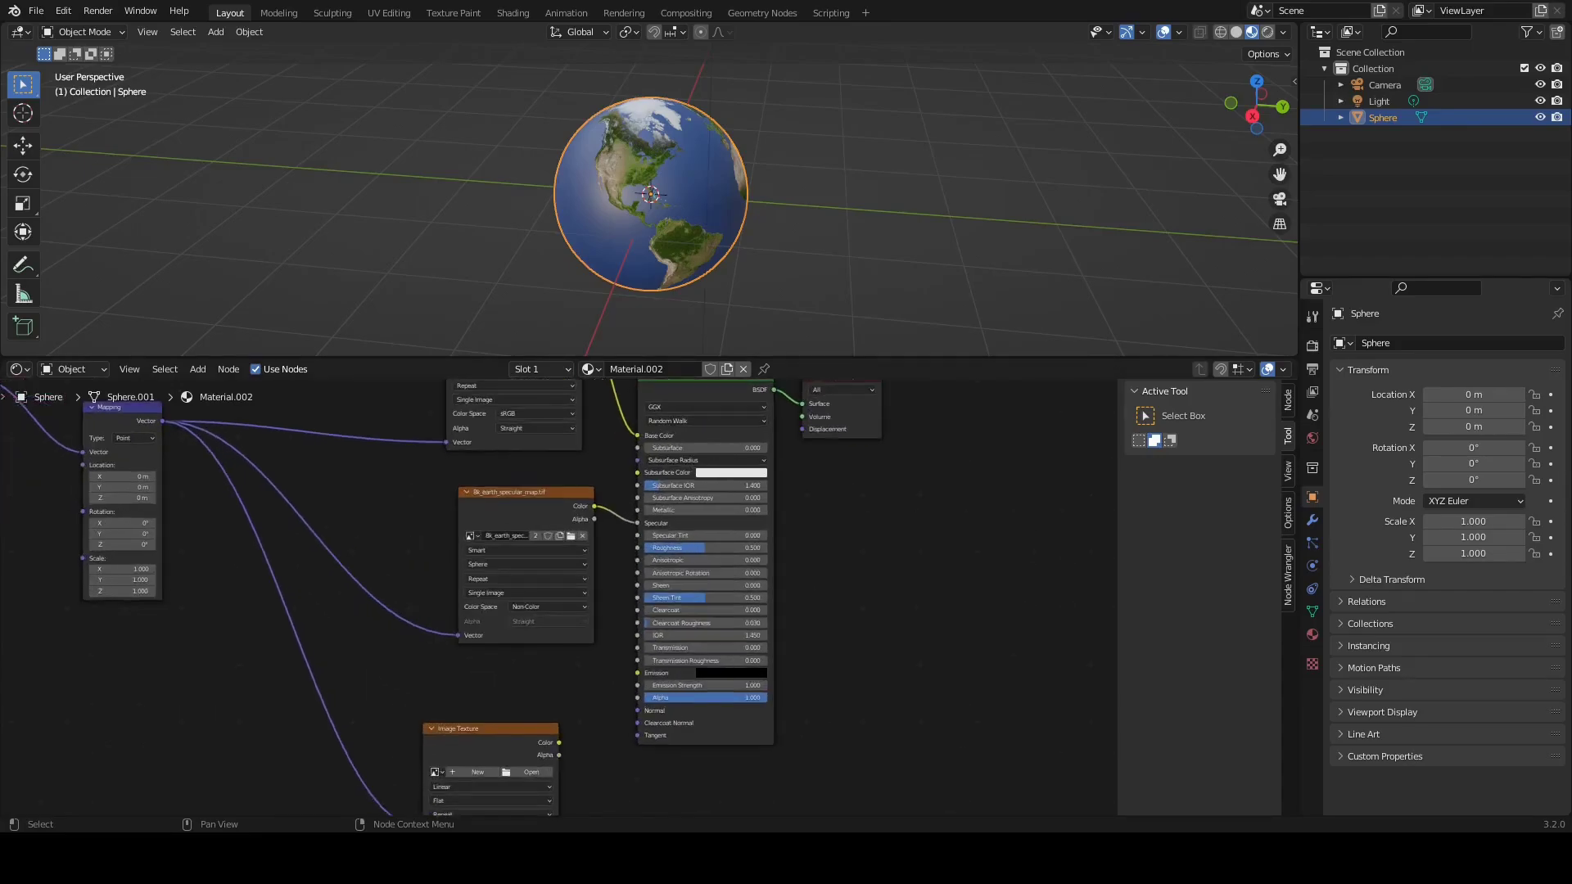
{"action": "left_click", "coordinate": [492, 729]}
{"action": "left_click_drag", "start_coordinate": [560, 742], "coordinate": [637, 711]}
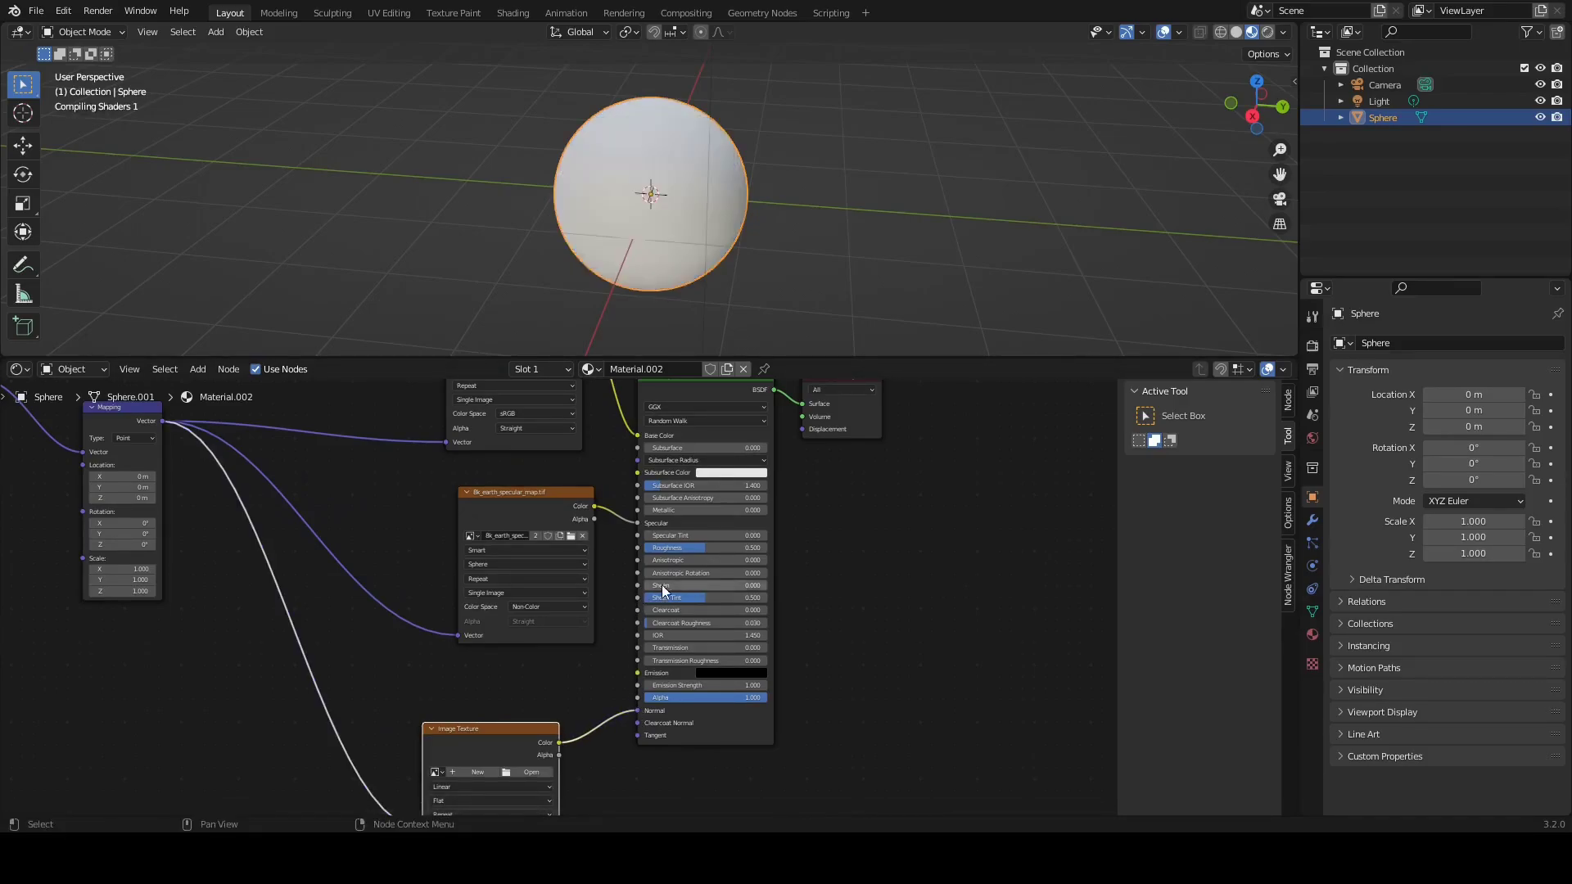
{"action": "scroll", "coordinate": [901, 519], "scroll_direction": "down", "scroll_amount": 5}
{"action": "scroll", "coordinate": [534, 732], "scroll_direction": "up", "scroll_amount": 4}
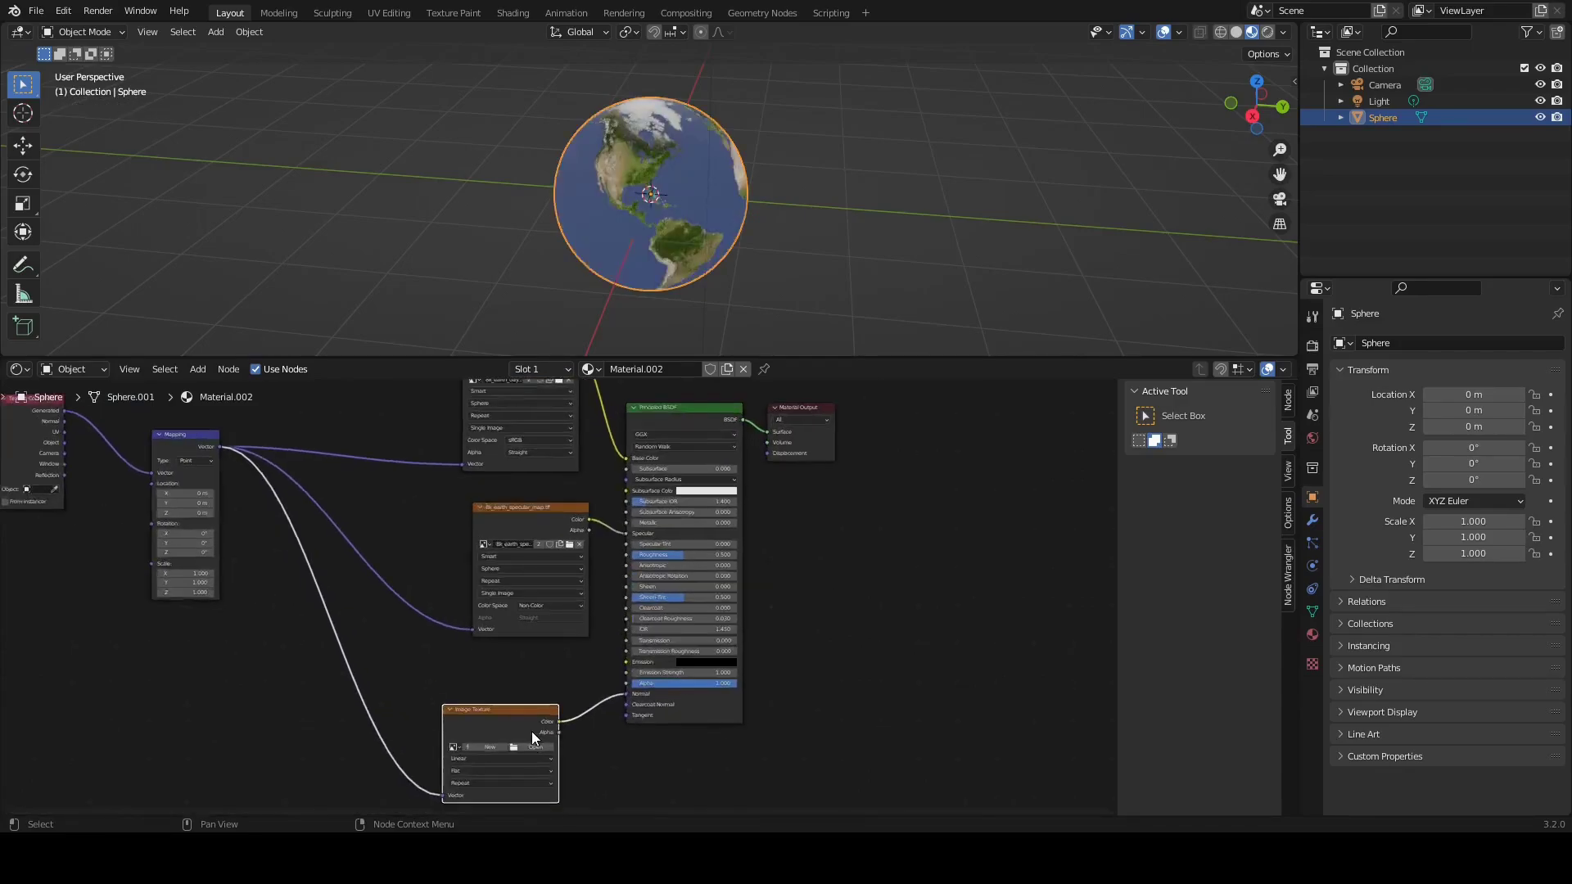
{"action": "scroll", "coordinate": [789, 699], "scroll_direction": "up", "scroll_amount": 3}
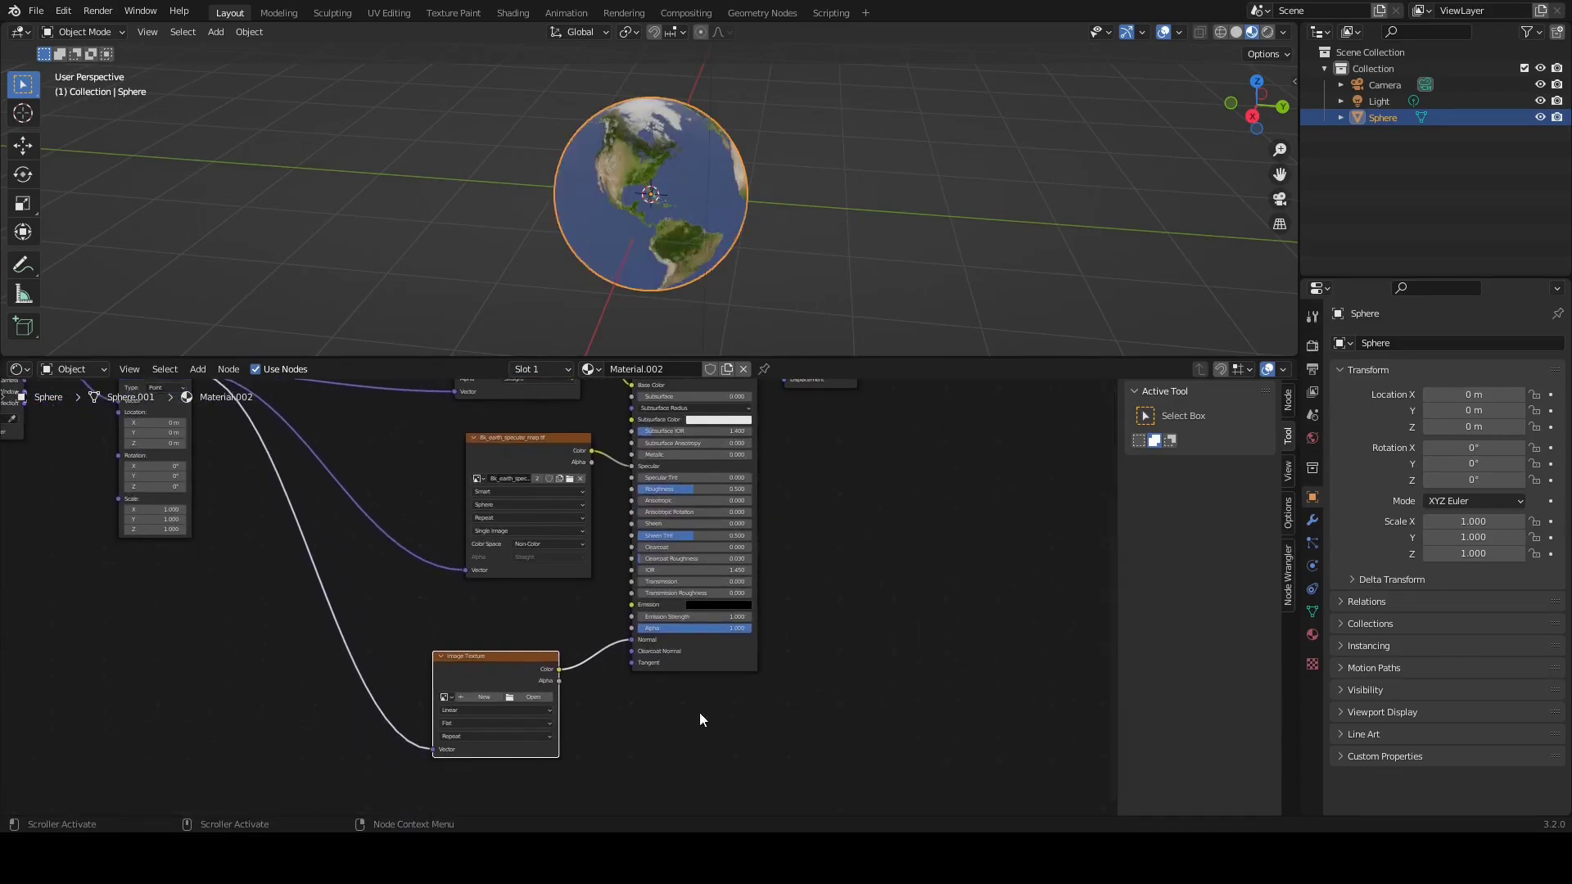
{"action": "scroll", "coordinate": [499, 715], "scroll_direction": "up", "scroll_amount": 3}
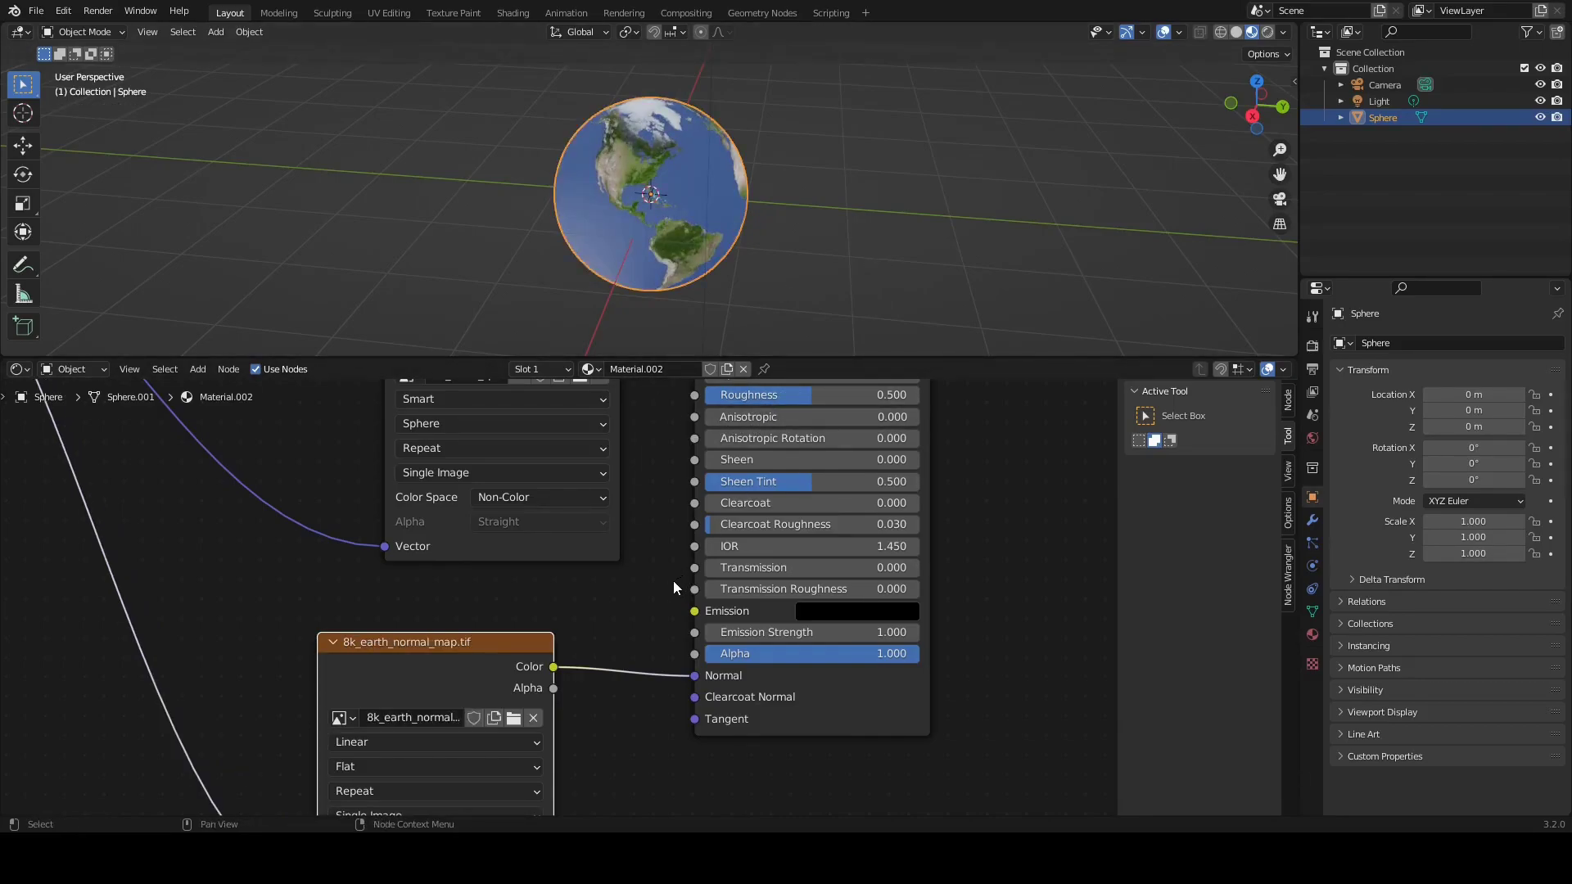
Step: Make room beside the 8k_earth_normal_map.tif node and insert a Normal Map node on its link to the Principled BSDF Normal input
{"action": "left_click_drag", "start_coordinate": [454, 640], "coordinate": [330, 631]}
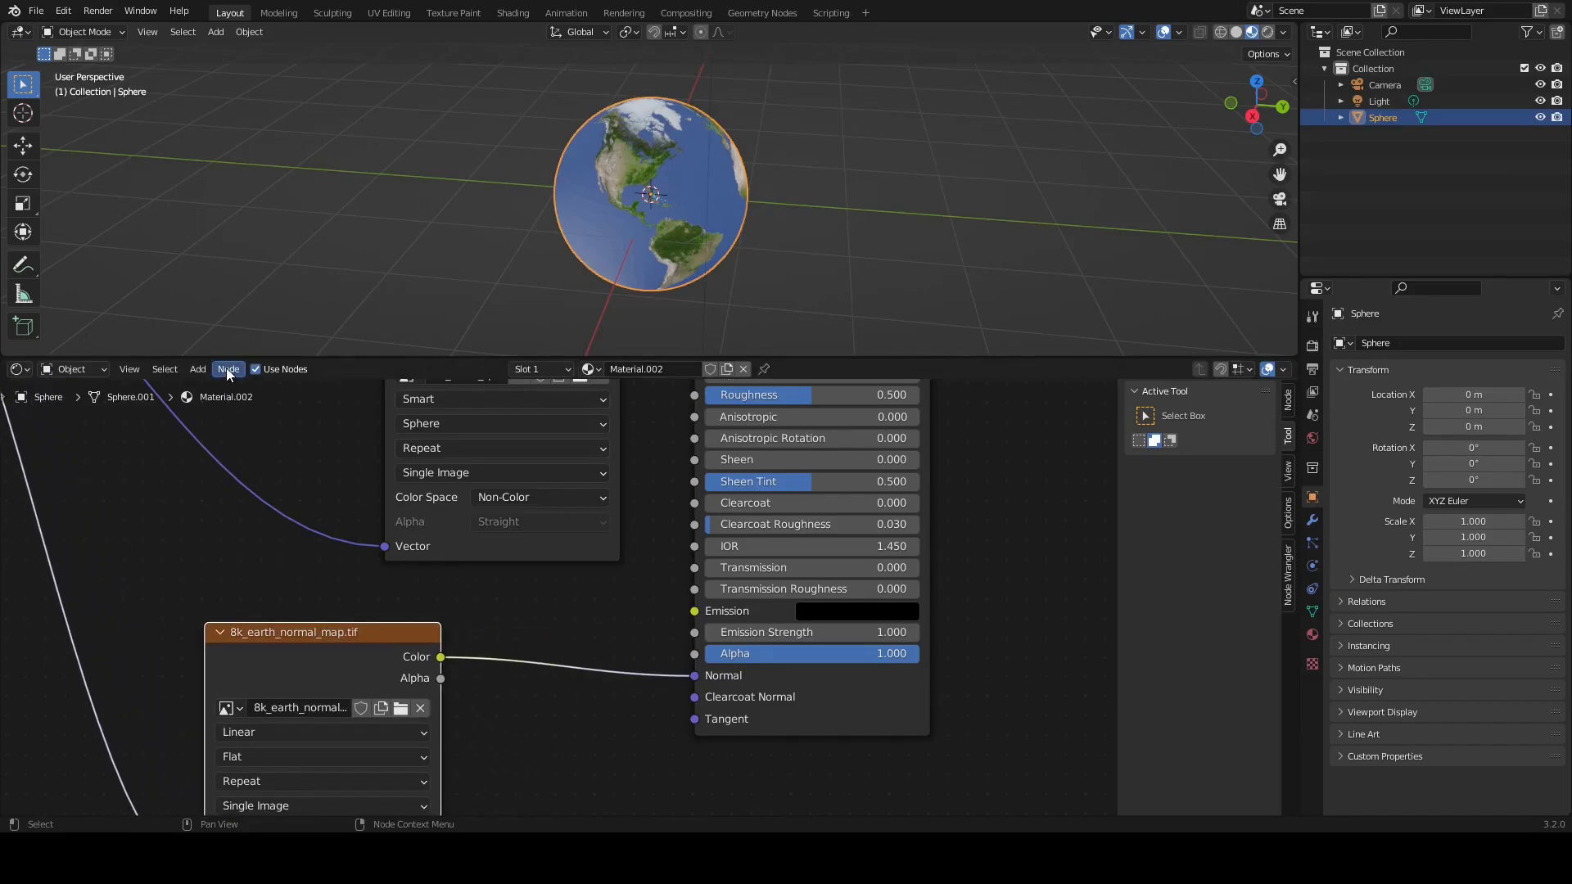
{"action": "left_click", "coordinate": [198, 368]}
{"action": "mouse_move", "coordinate": [219, 478]}
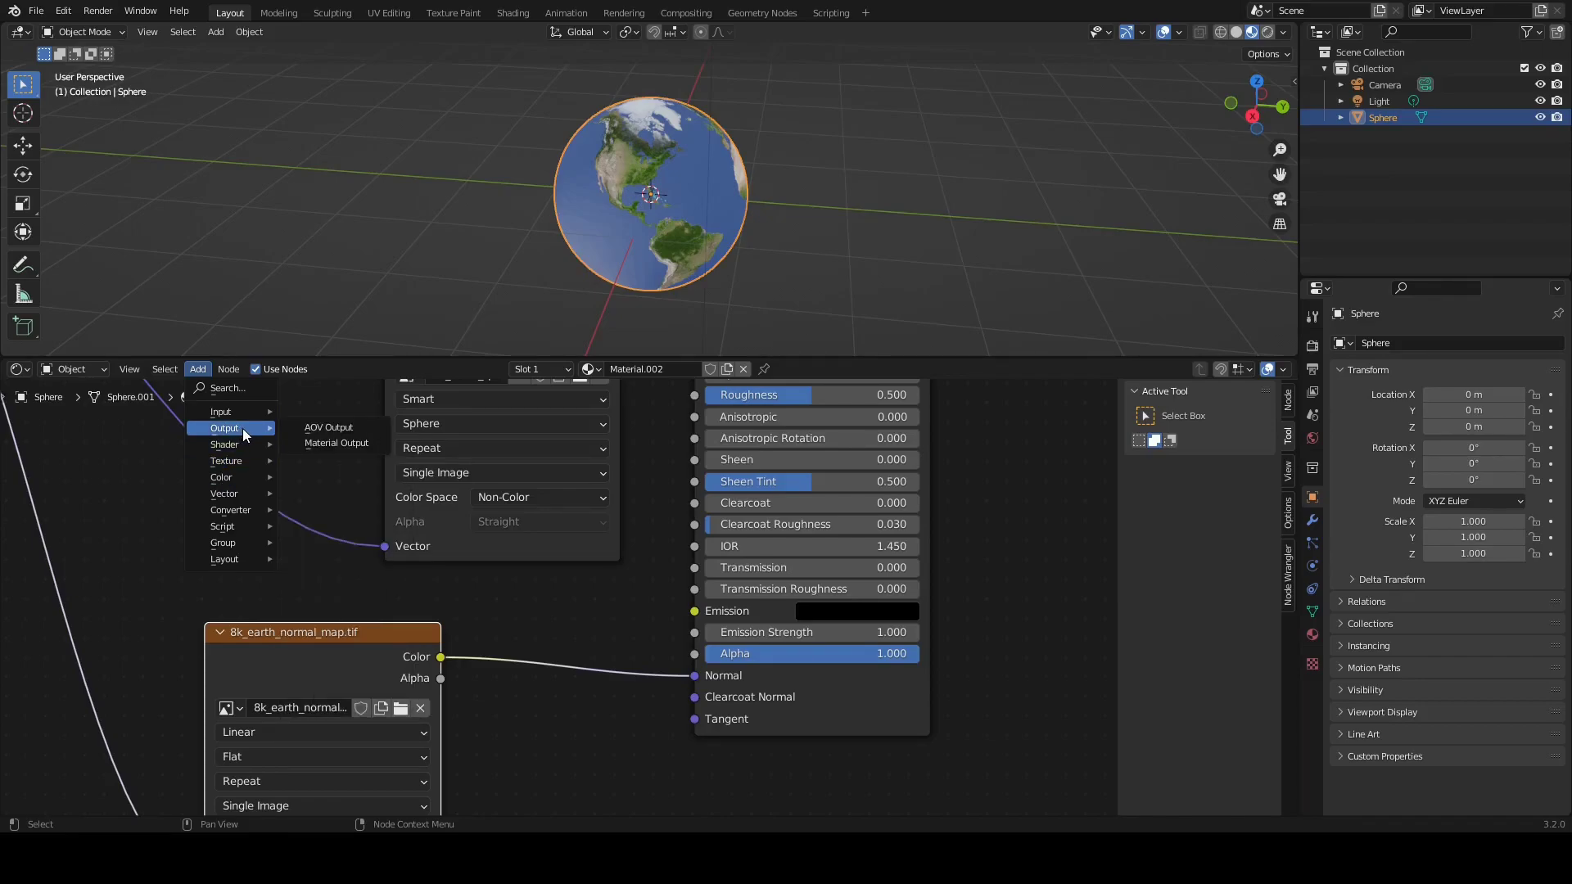
{"action": "mouse_move", "coordinate": [251, 420]}
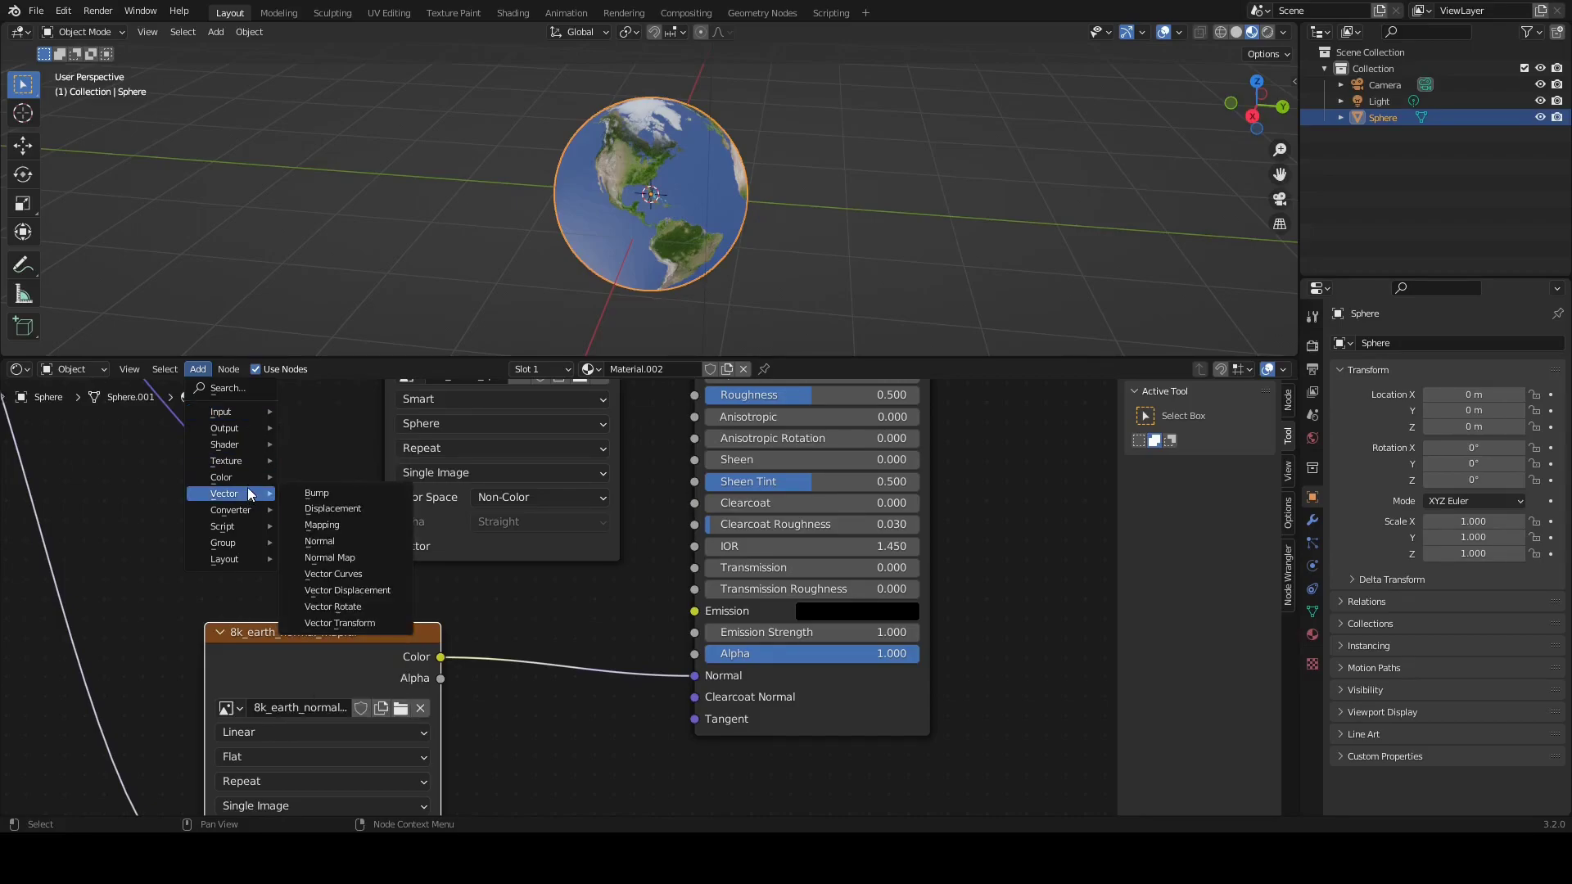
{"action": "left_click", "coordinate": [326, 557]}
{"action": "left_click", "coordinate": [482, 627]}
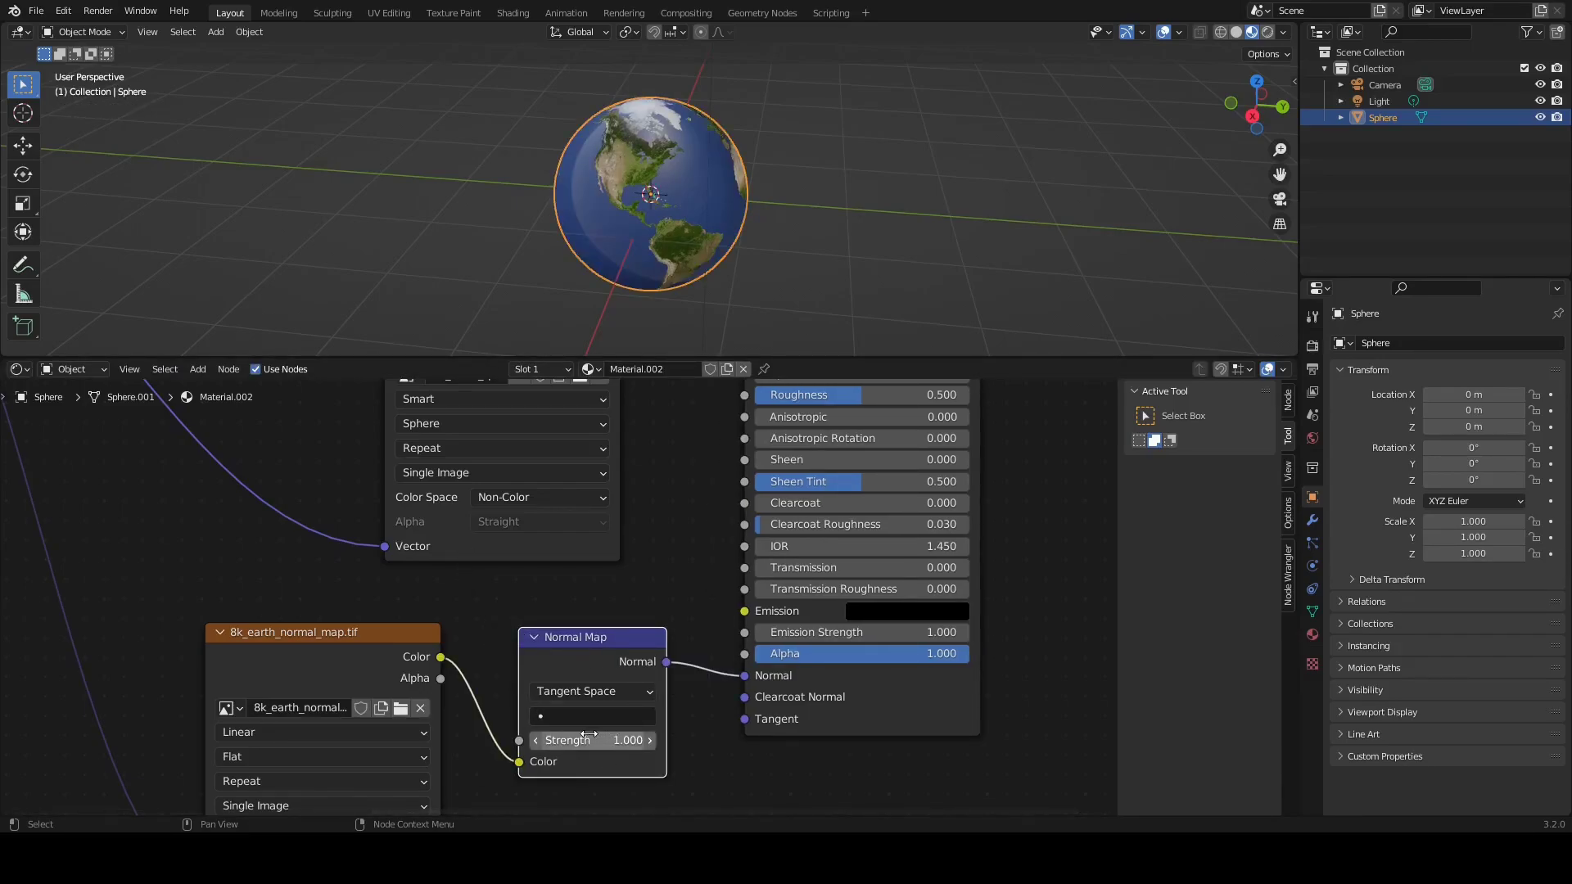
Step: Try a Normal Map strength of 5 and then 9.200 with a close-up view of the terrain in Asia
{"action": "scroll", "coordinate": [552, 182], "scroll_direction": "up", "scroll_amount": 5}
{"action": "middle_click_drag", "start_coordinate": [1045, 149], "coordinate": [705, 149]}
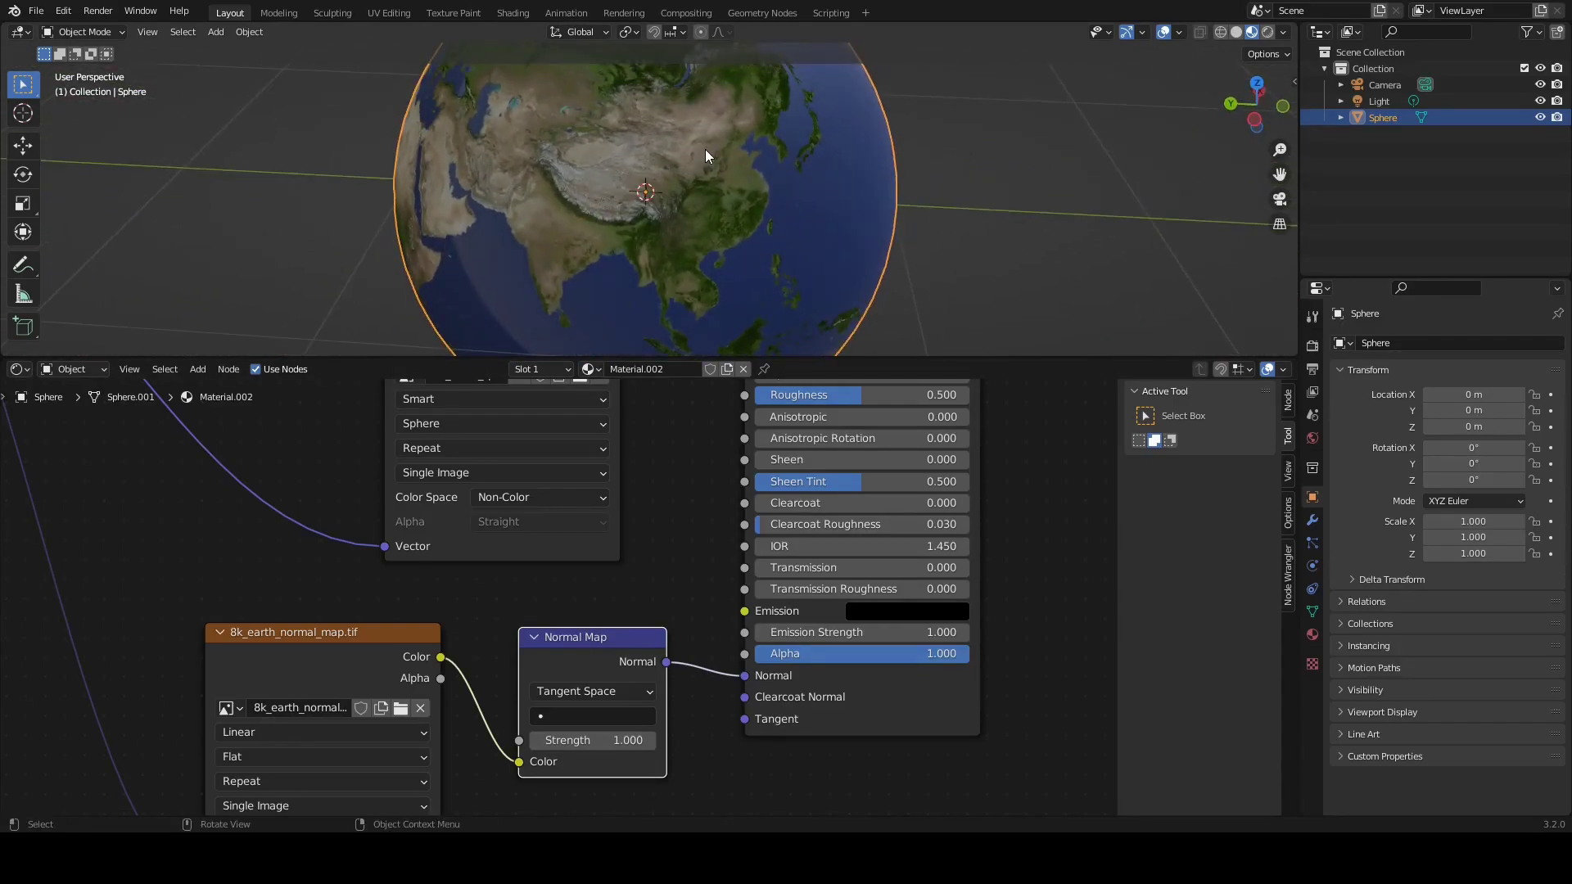
{"action": "scroll", "coordinate": [705, 149], "scroll_direction": "up", "scroll_amount": 4}
{"action": "scroll", "coordinate": [705, 149], "scroll_direction": "down", "scroll_amount": 2}
{"action": "left_click", "coordinate": [624, 742]}
{"action": "type", "text": "5"}
{"action": "key", "text": "Return"}
{"action": "mouse_move", "coordinate": [657, 742]}
{"action": "left_mouse_down"}
{"action": "mouse_move", "coordinate": [627, 742]}
{"action": "mouse_move", "coordinate": [695, 742]}
{"action": "mouse_move", "coordinate": [554, 740]}
{"action": "mouse_move", "coordinate": [671, 741]}
{"action": "mouse_move", "coordinate": [570, 741]}
{"action": "left_mouse_up"}
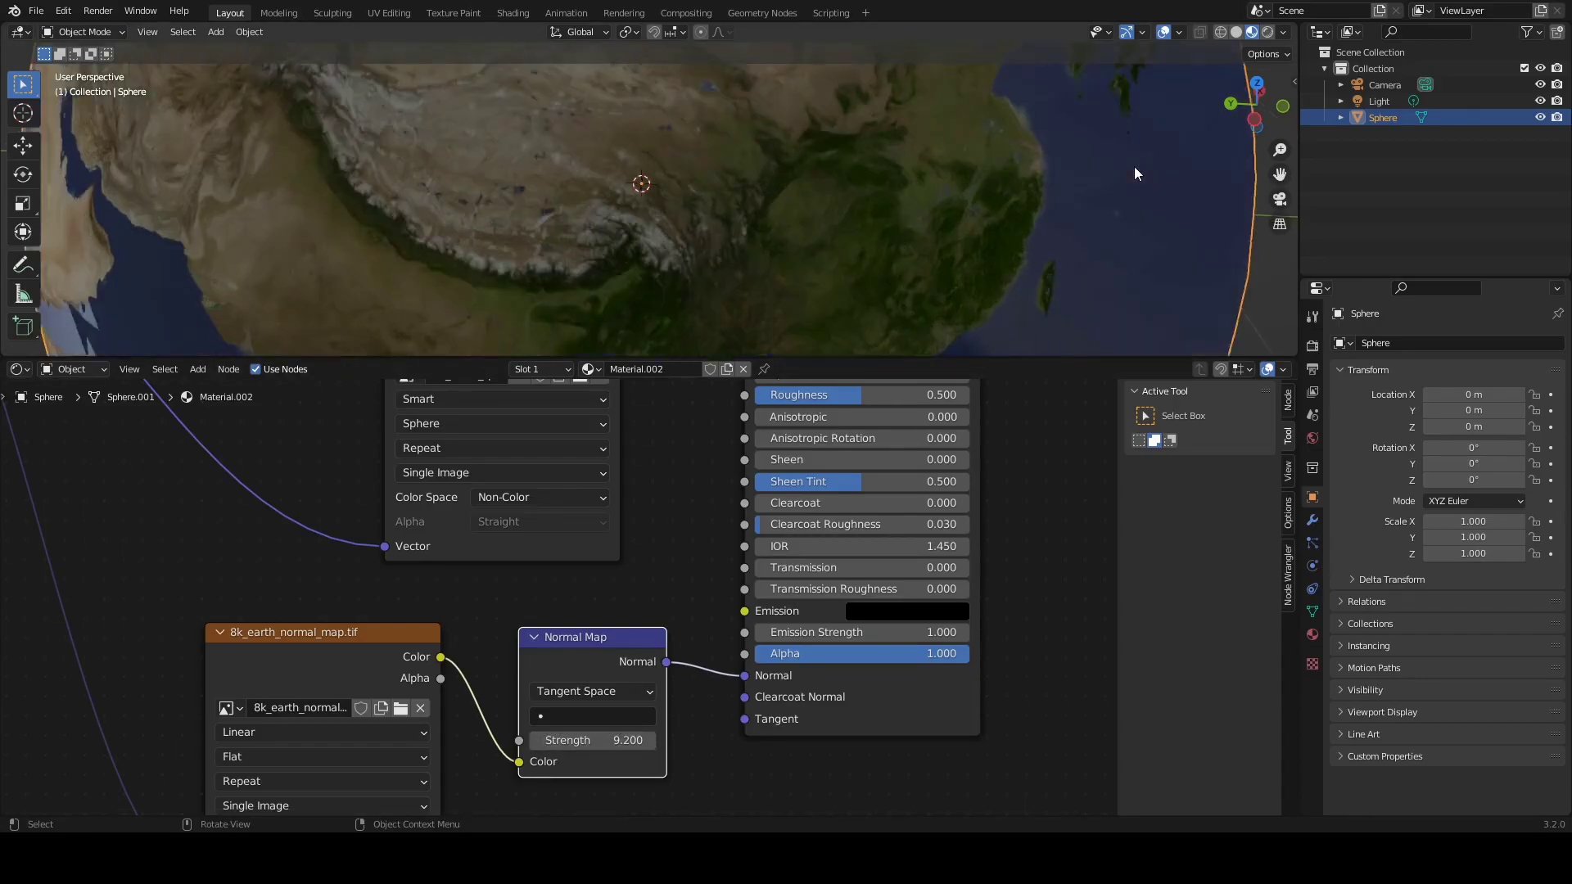
Step: Check the relief on the whole globe and reduce the Normal Map node's strength to 3.900
{"action": "middle_click_drag", "start_coordinate": [1133, 165], "coordinate": [1141, 131]}
{"action": "scroll", "coordinate": [1142, 131], "scroll_direction": "down", "scroll_amount": 6}
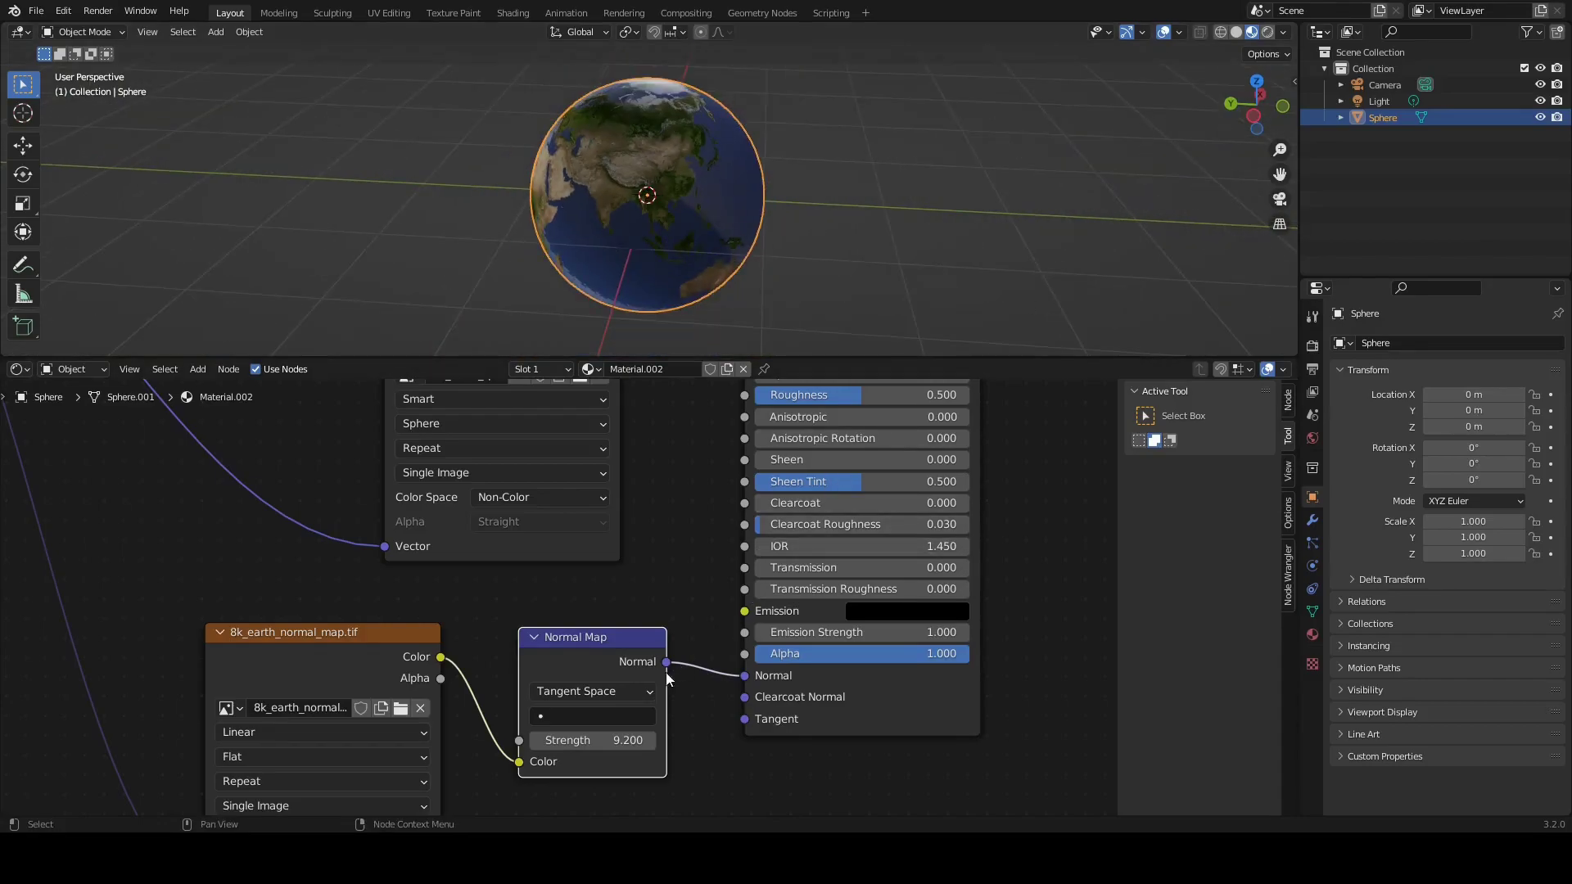
{"action": "left_click_drag", "start_coordinate": [603, 746], "coordinate": [561, 747]}
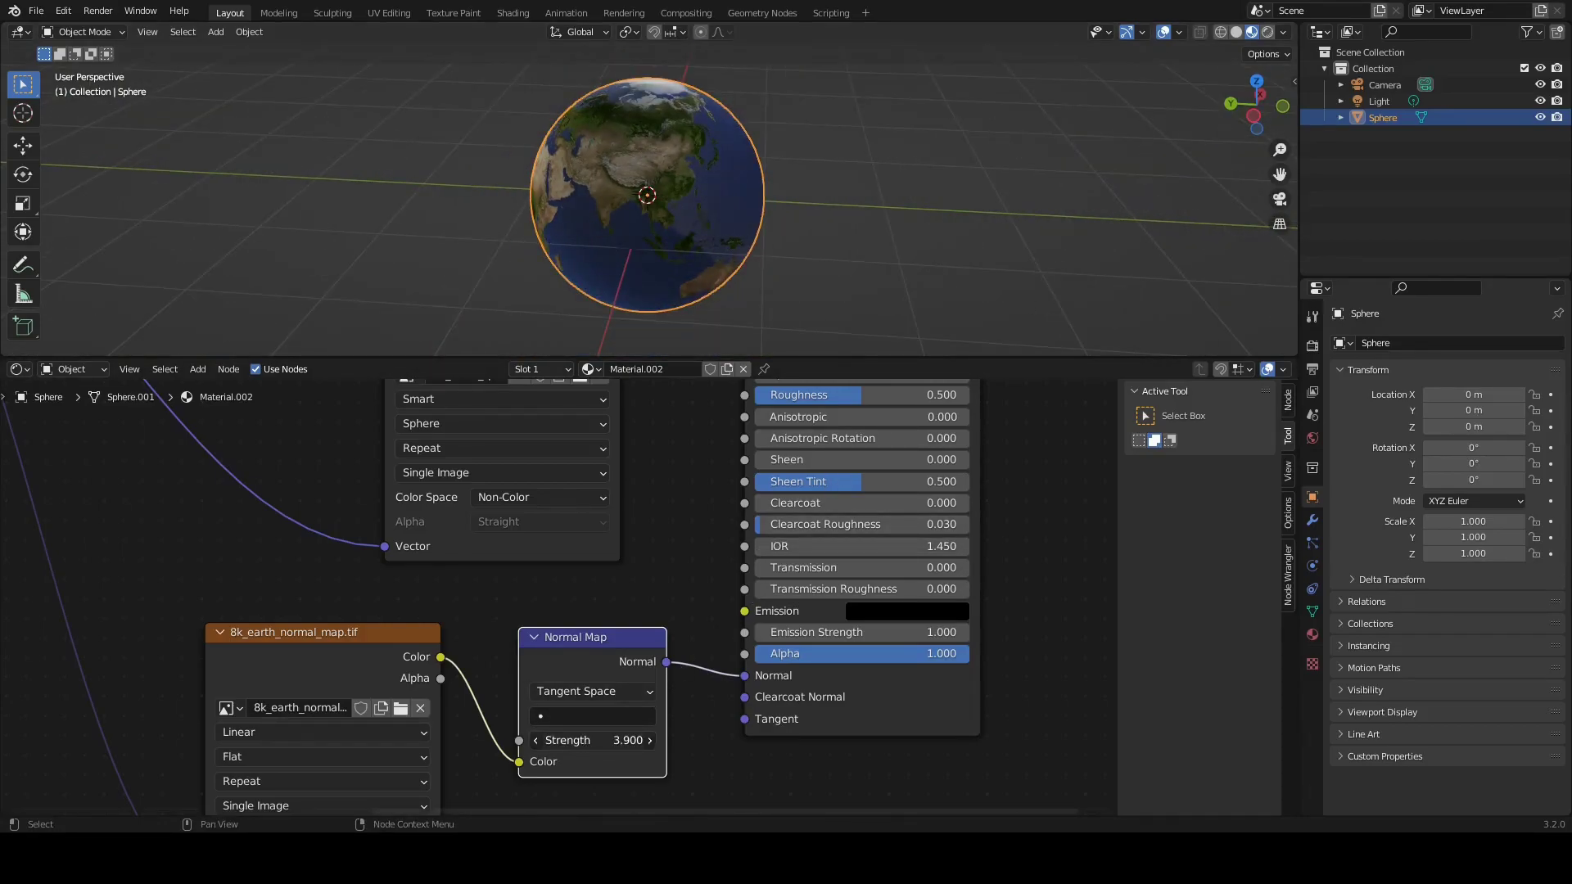
Step: Set the 8k_earth_normal_map.tif node's interpolation to Smart, its projection to Sphere and its color space to Non-Color
{"action": "scroll", "coordinate": [248, 694], "scroll_direction": "down", "scroll_amount": 2}
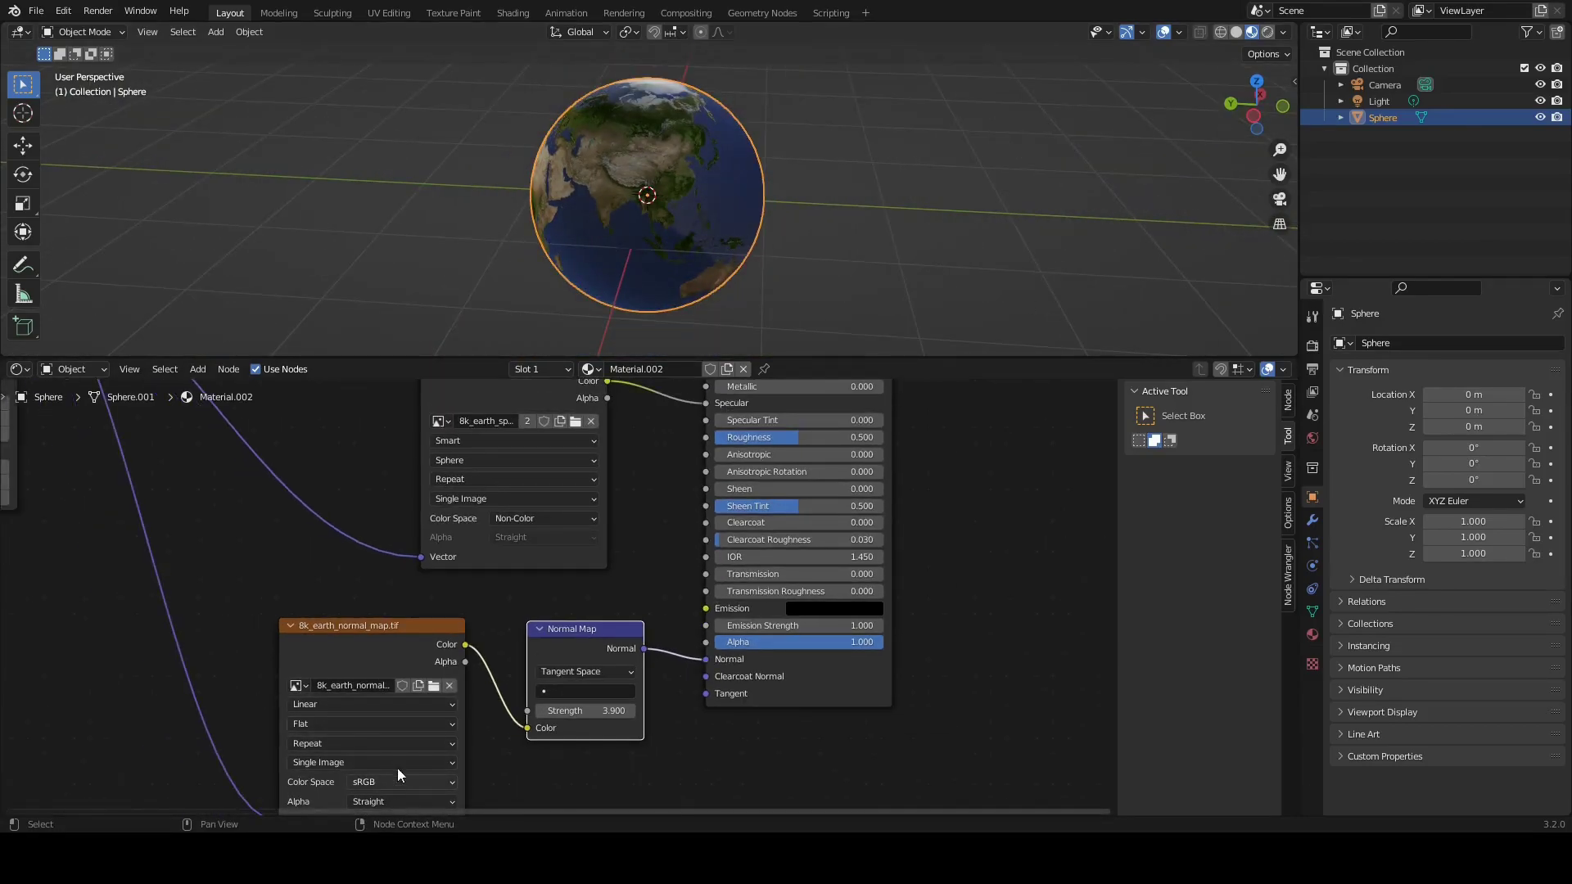
{"action": "scroll", "coordinate": [406, 744], "scroll_direction": "down", "scroll_amount": 1}
{"action": "left_click", "coordinate": [392, 706]}
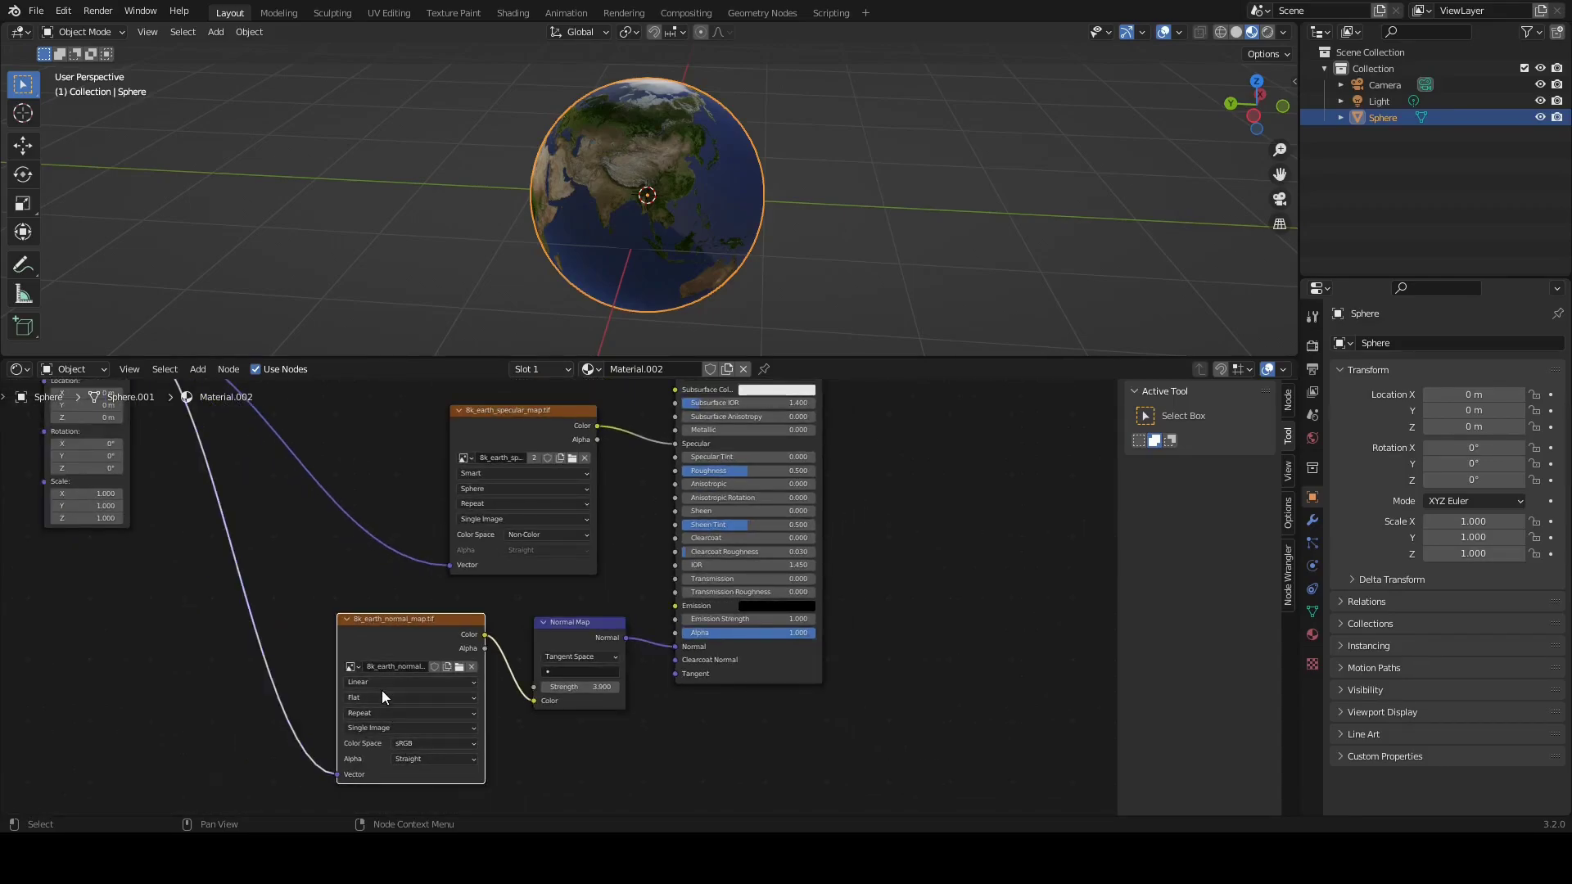
{"action": "left_click", "coordinate": [382, 683]}
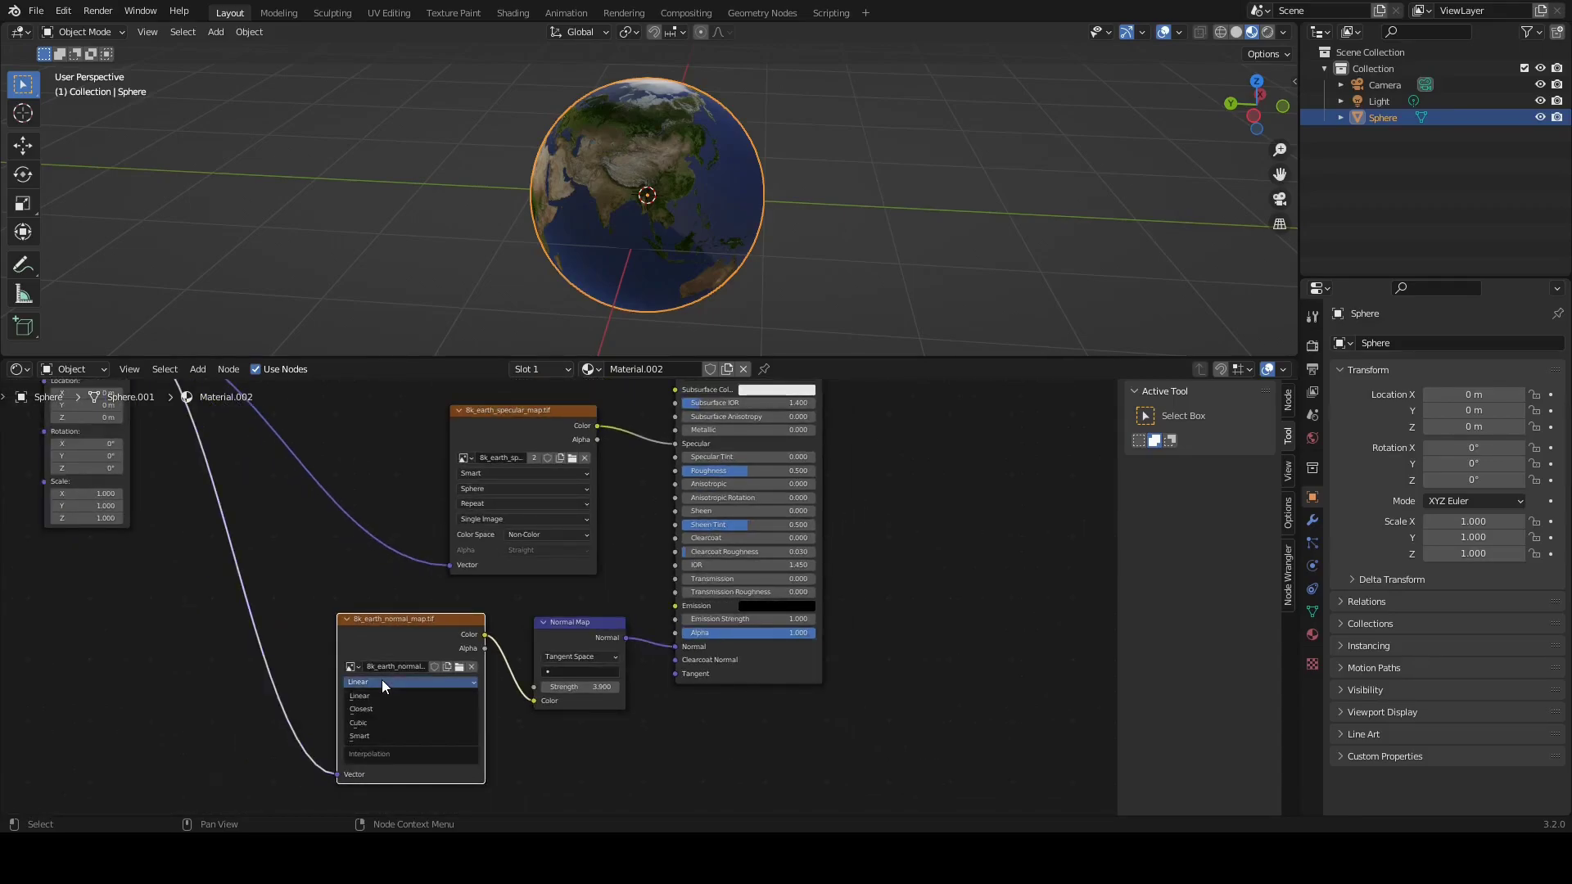
{"action": "left_click", "coordinate": [371, 741]}
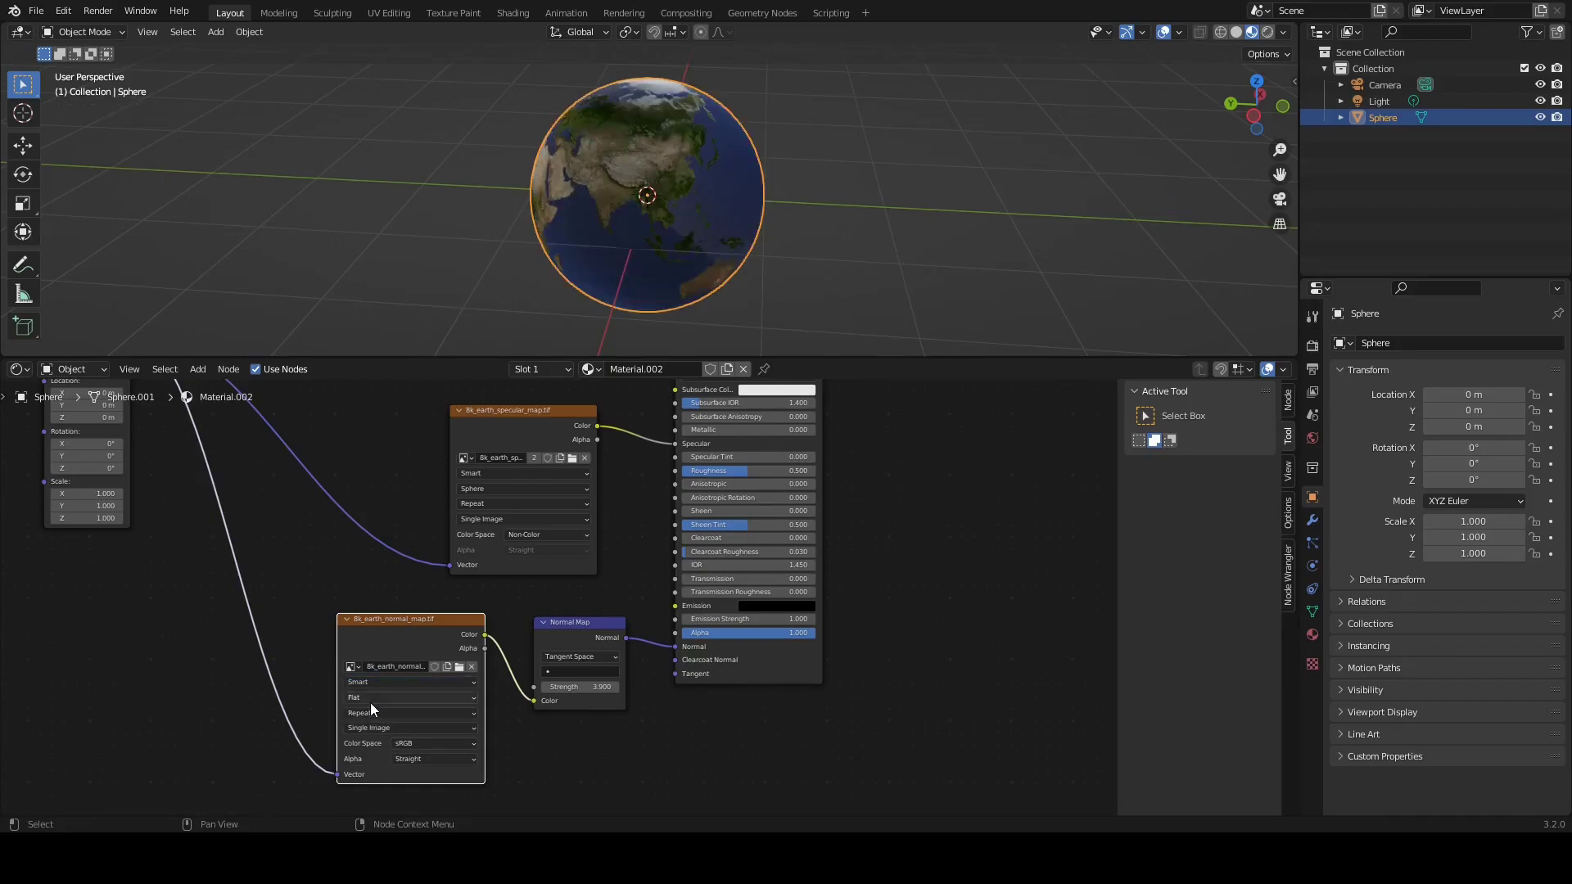
{"action": "left_click", "coordinate": [362, 700]}
{"action": "left_click", "coordinate": [370, 735]}
{"action": "left_click", "coordinate": [433, 742]}
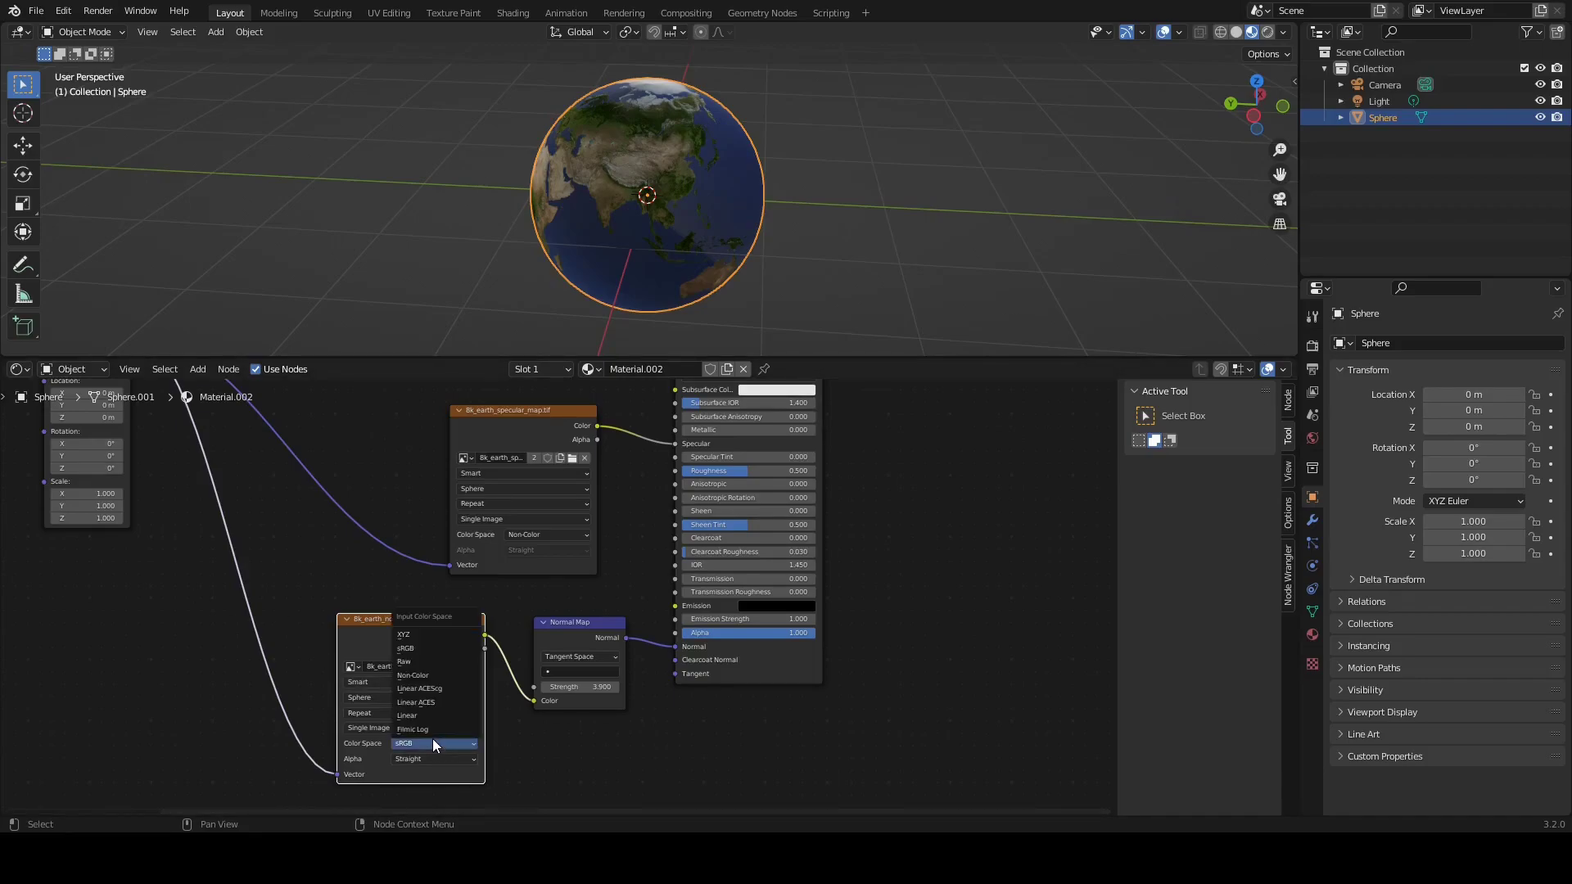
{"action": "left_click", "coordinate": [421, 675]}
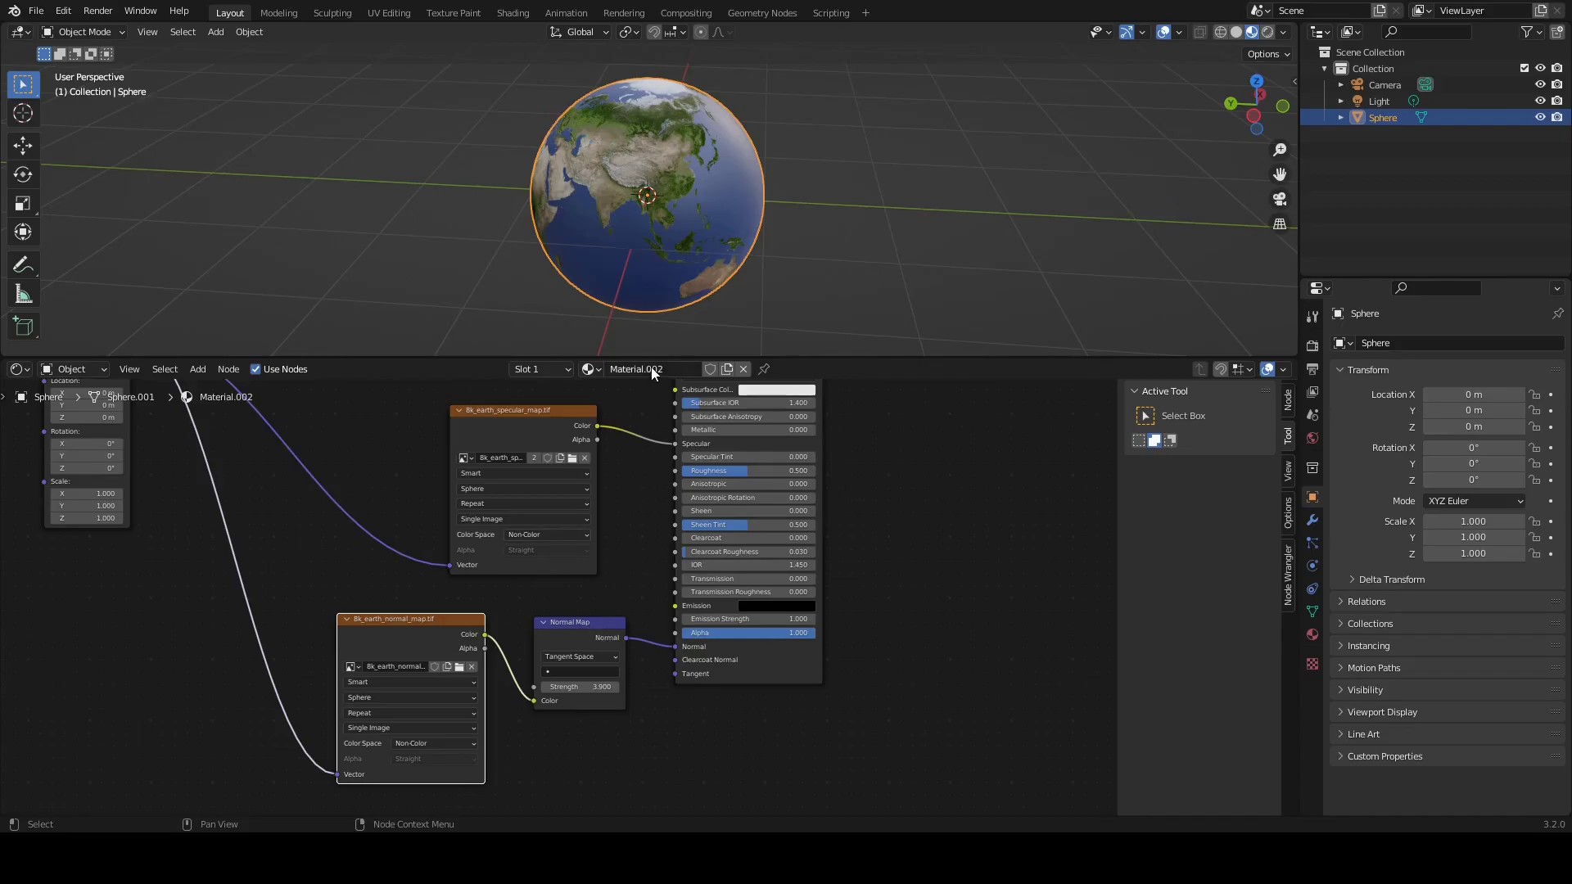
Step: Raise the Normal Map node's strength to 10.000 with a close-up view of the Asian mountain terrain
{"action": "scroll", "coordinate": [957, 205], "scroll_direction": "up", "scroll_amount": 8}
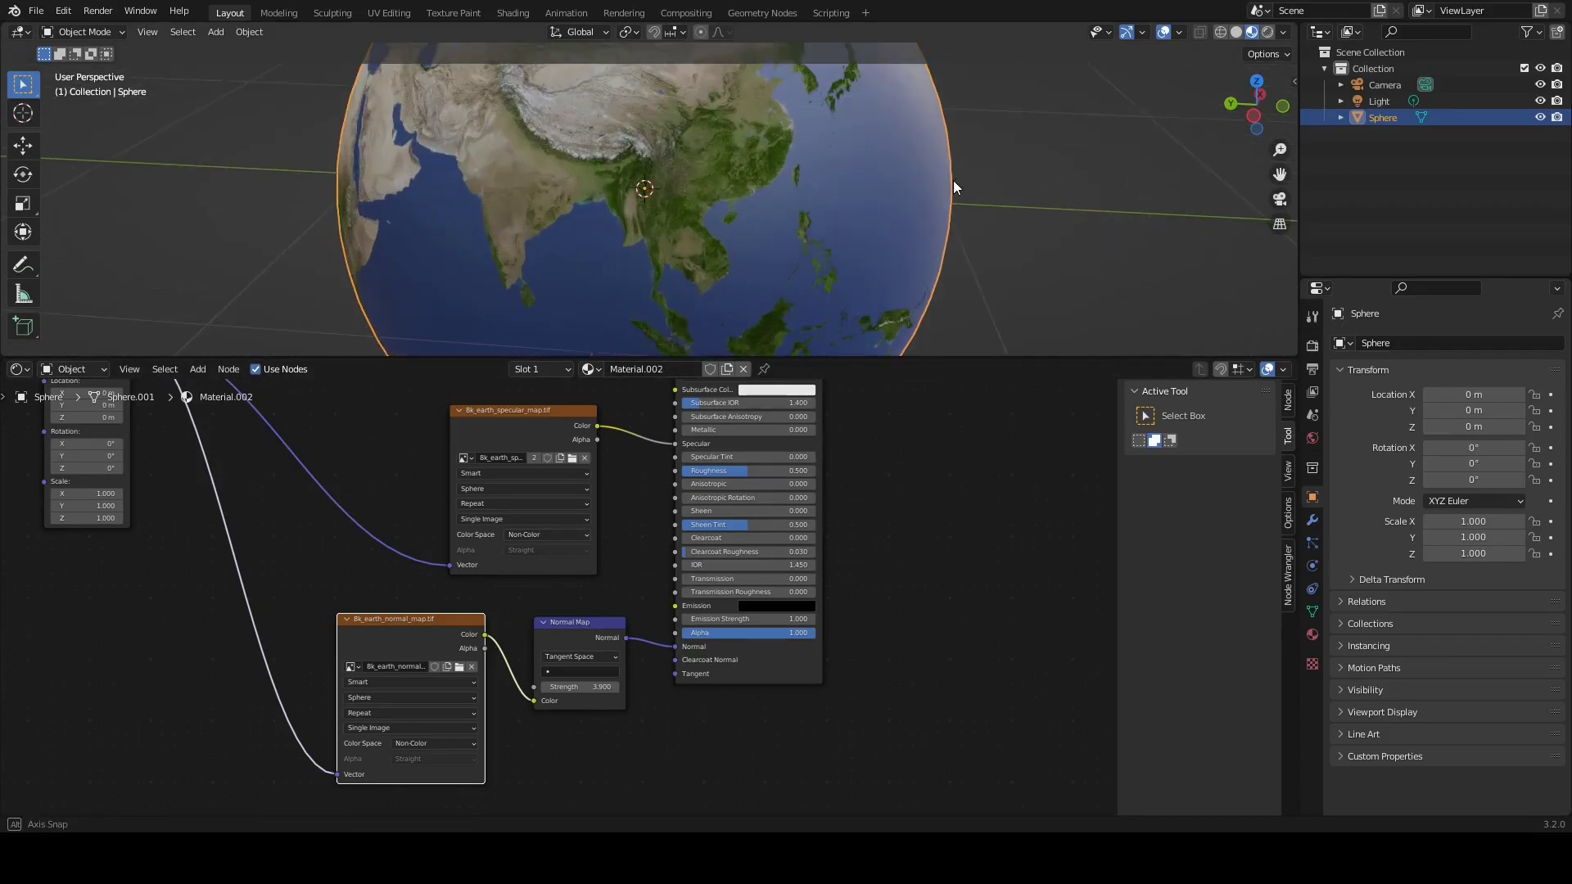
{"action": "scroll", "coordinate": [959, 200], "scroll_direction": "up", "scroll_amount": 2}
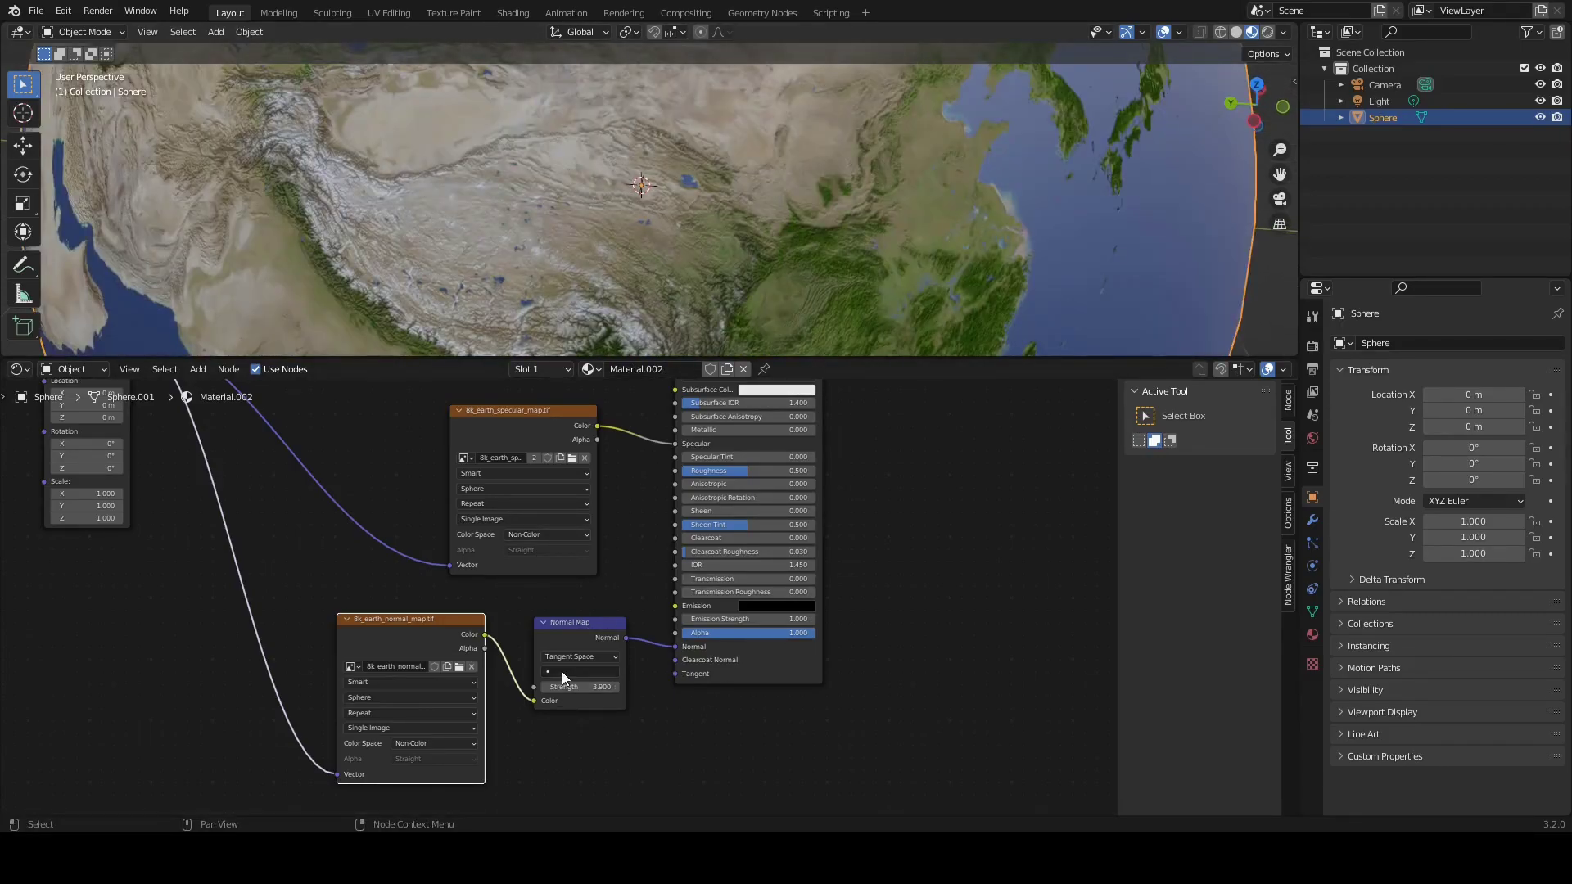
{"action": "left_click_drag", "start_coordinate": [577, 687], "coordinate": [645, 293]}
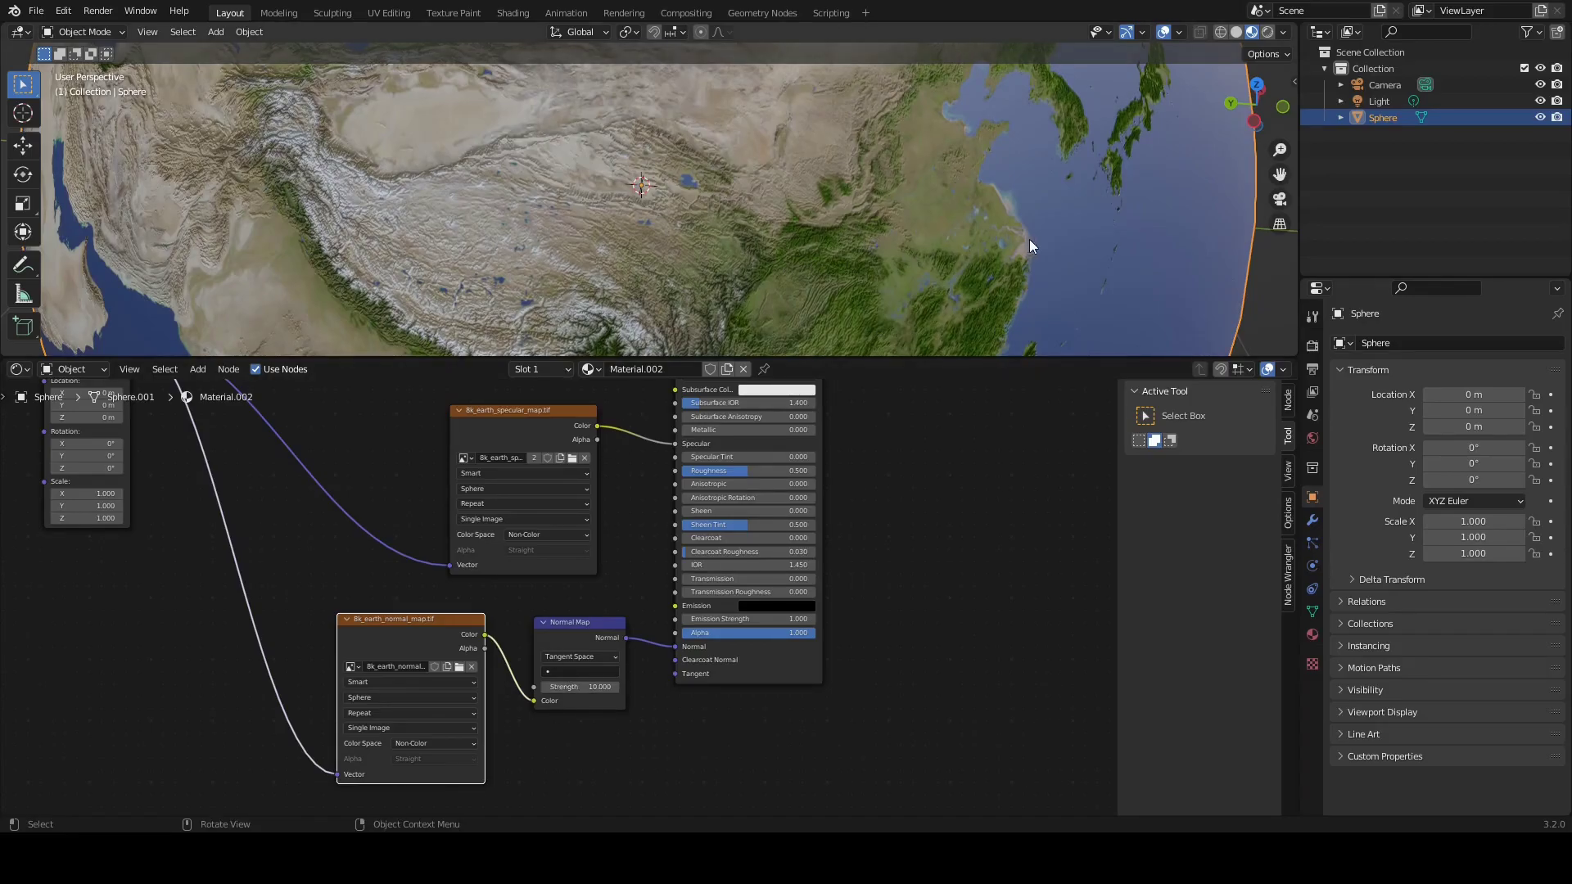
Step: Examine the terrain relief in Asia and Europe at close range, and the appearance of the whole globe
{"action": "scroll", "coordinate": [1058, 237], "scroll_direction": "down", "scroll_amount": 6}
{"action": "scroll", "coordinate": [1068, 225], "scroll_direction": "up", "scroll_amount": 8}
{"action": "scroll", "coordinate": [1066, 223], "scroll_direction": "down", "scroll_amount": 6}
{"action": "scroll", "coordinate": [1086, 224], "scroll_direction": "up", "scroll_amount": 6}
{"action": "scroll", "coordinate": [1117, 222], "scroll_direction": "down", "scroll_amount": 6}
{"action": "middle_click_drag", "start_coordinate": [172, 277], "coordinate": [255, 276]}
{"action": "scroll", "coordinate": [270, 259], "scroll_direction": "down", "scroll_amount": 2}
{"action": "scroll", "coordinate": [269, 259], "scroll_direction": "up", "scroll_amount": 4}
{"action": "scroll", "coordinate": [268, 258], "scroll_direction": "down", "scroll_amount": 4}
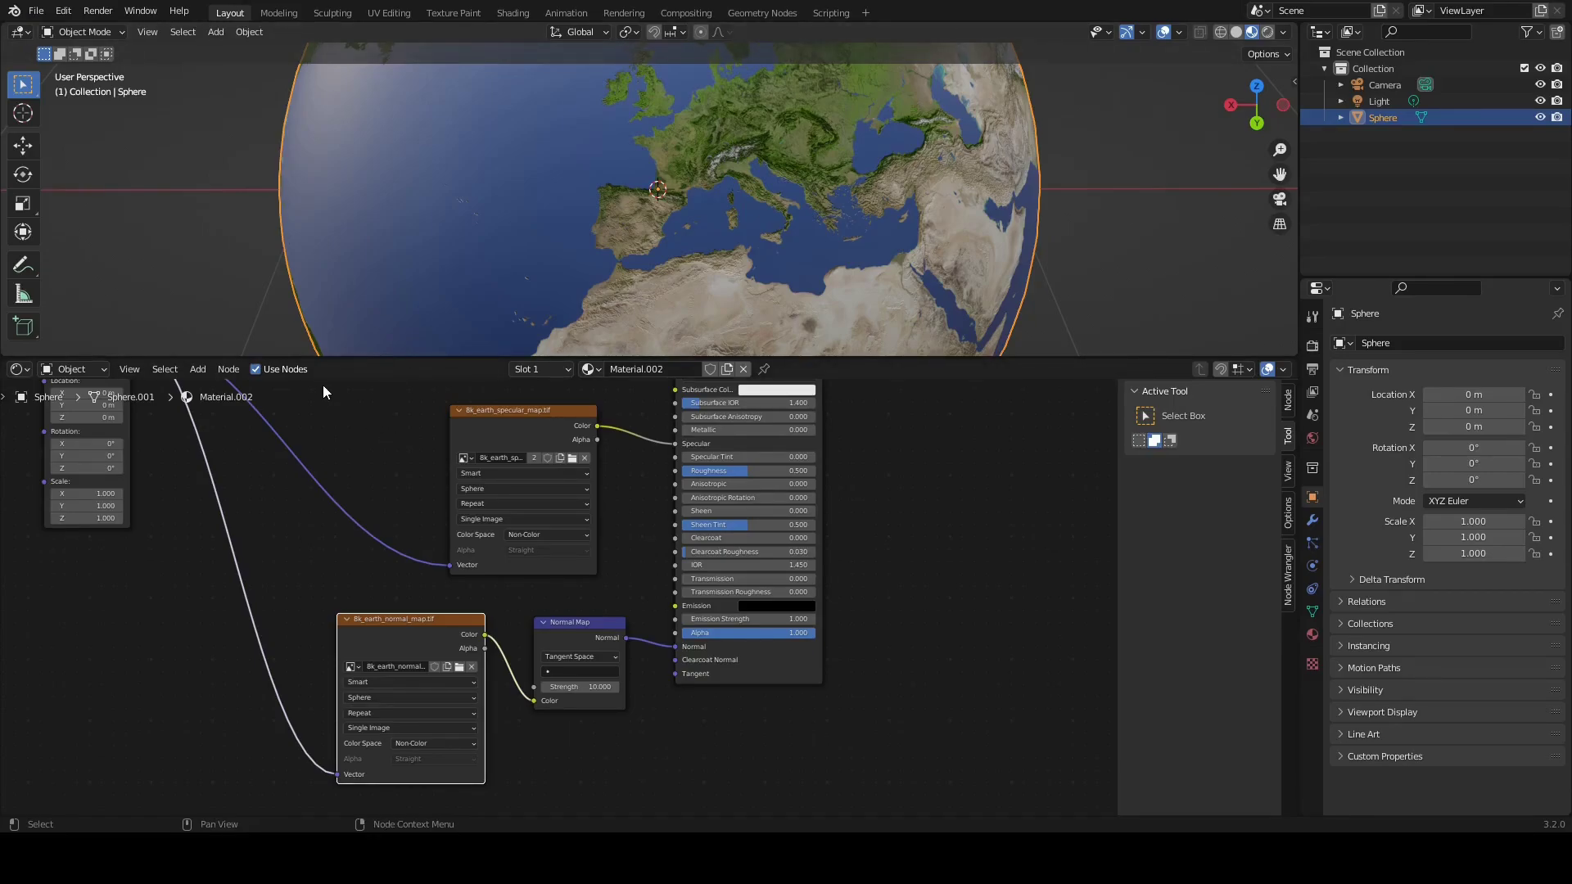
{"action": "scroll", "coordinate": [305, 283], "scroll_direction": "down", "scroll_amount": 5}
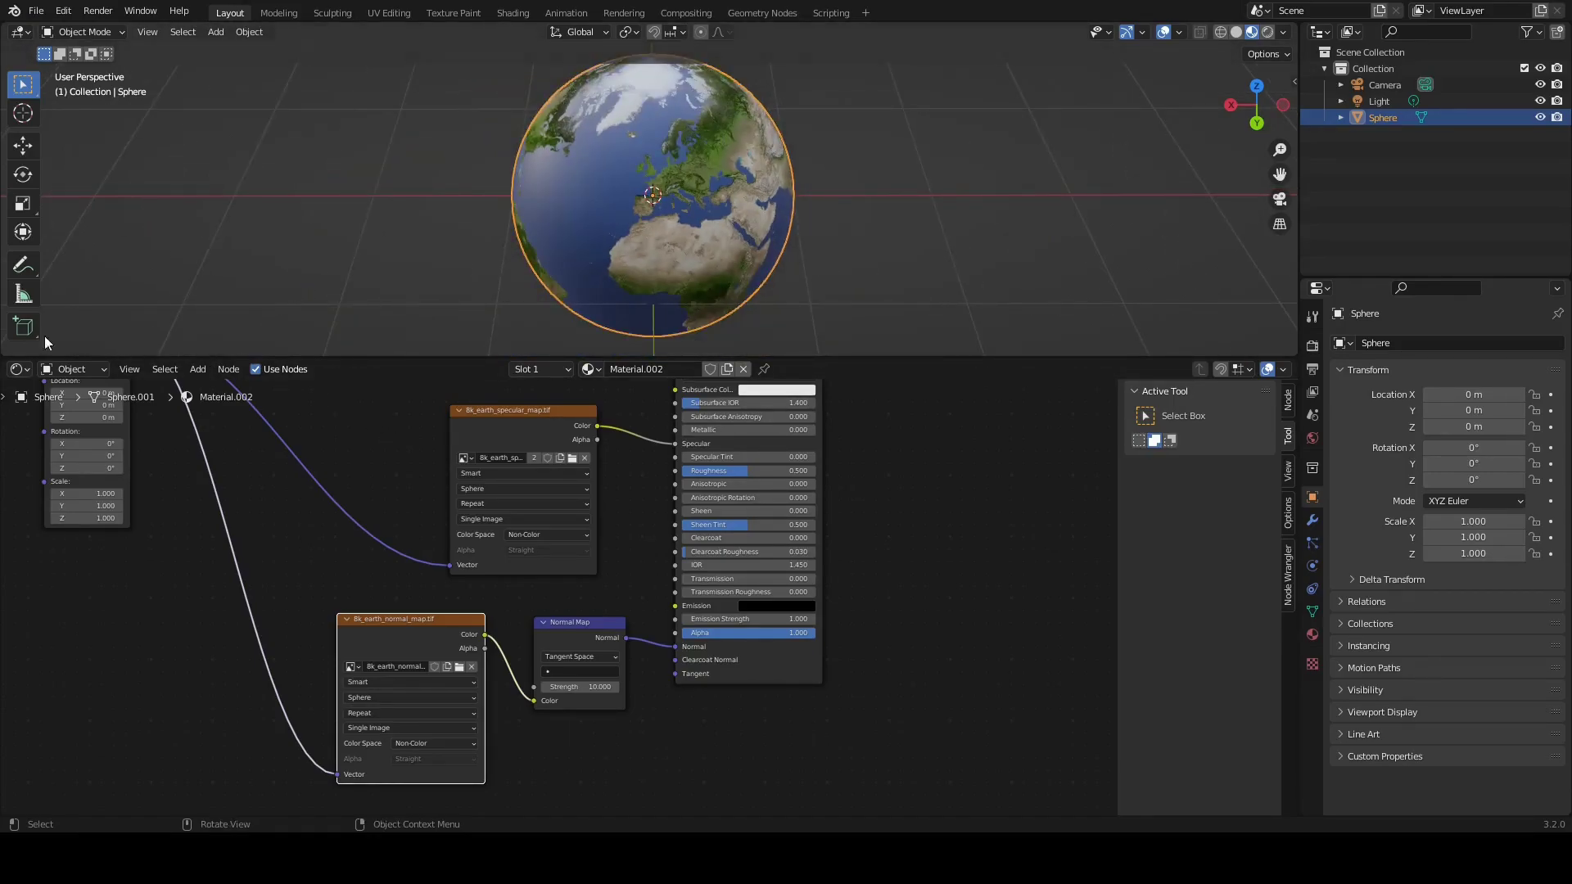
Step: Switch the Shader Editor area to a Timeline and insert keyframes for the sphere's scale at frame 1
{"action": "left_click", "coordinate": [18, 369]}
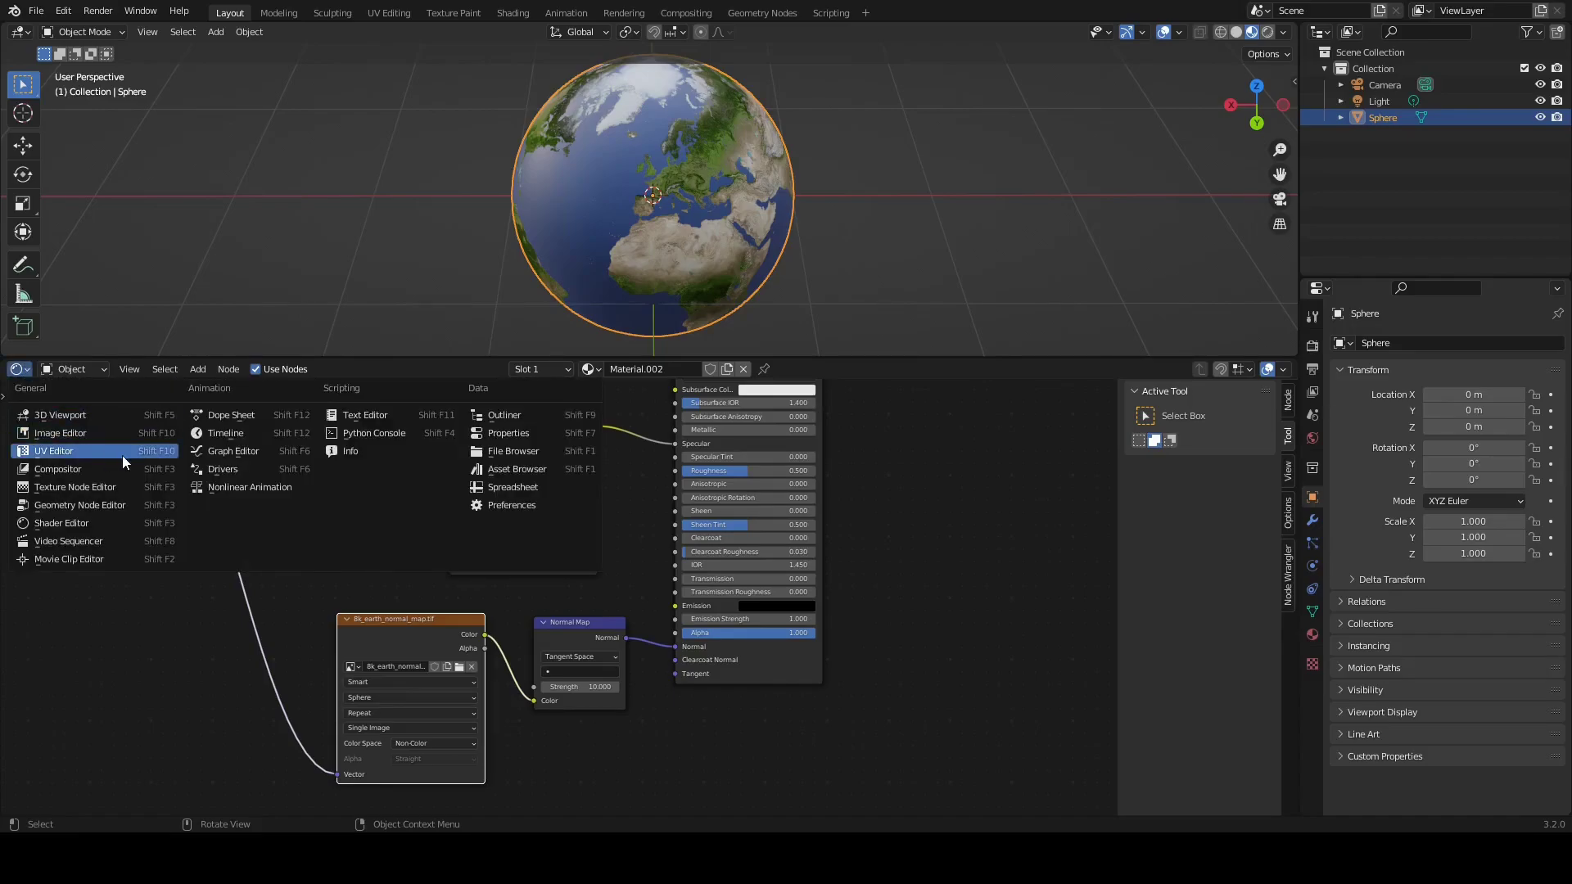
{"action": "left_click", "coordinate": [217, 436]}
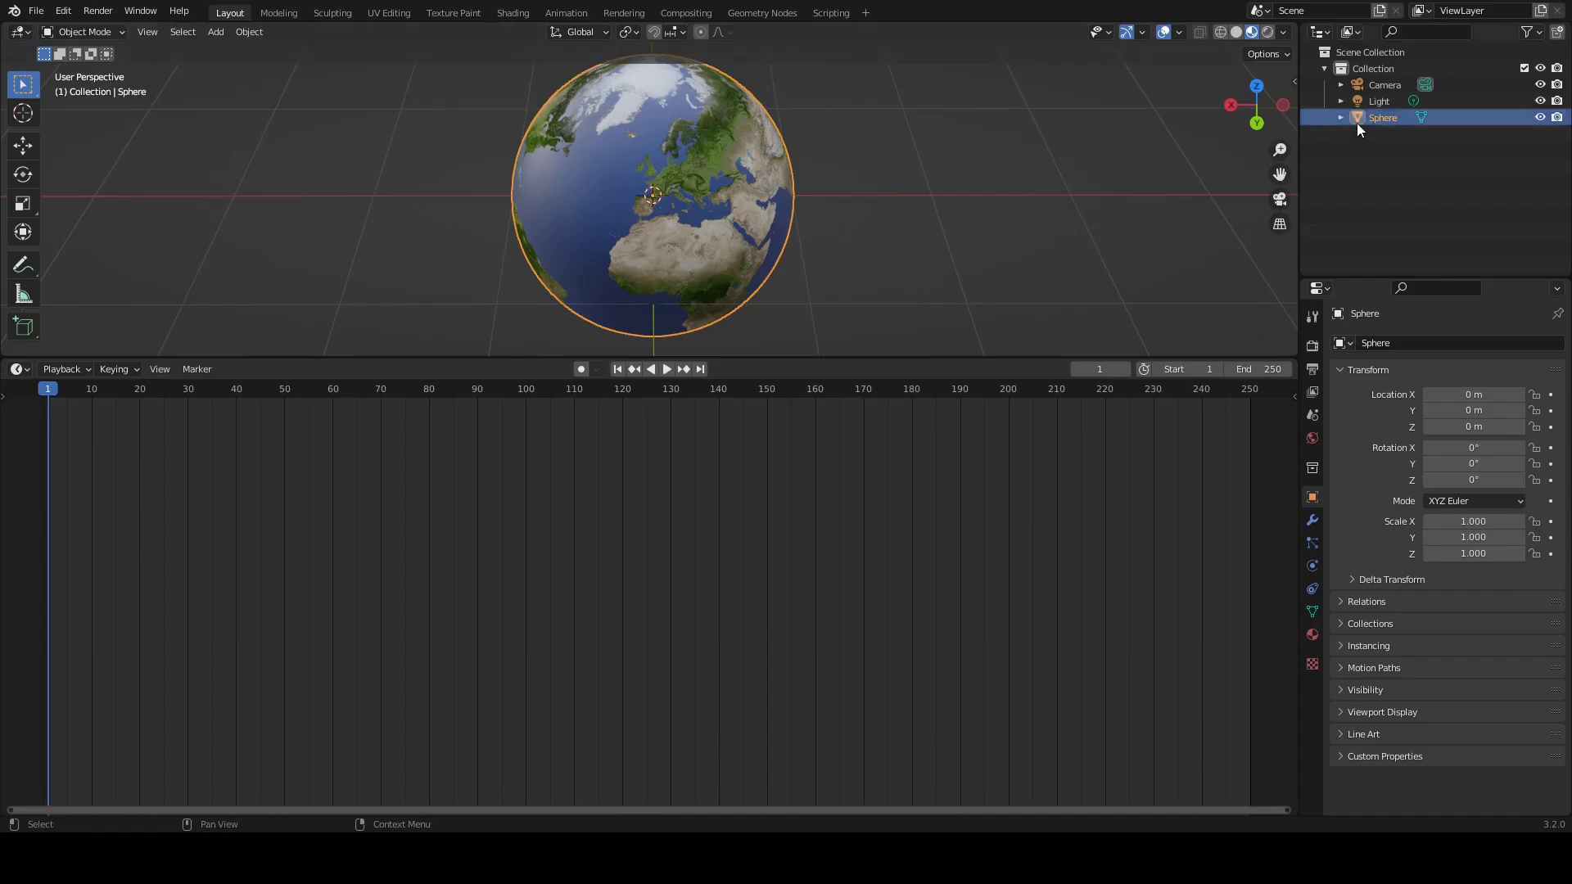
{"action": "left_click", "coordinate": [1294, 83]}
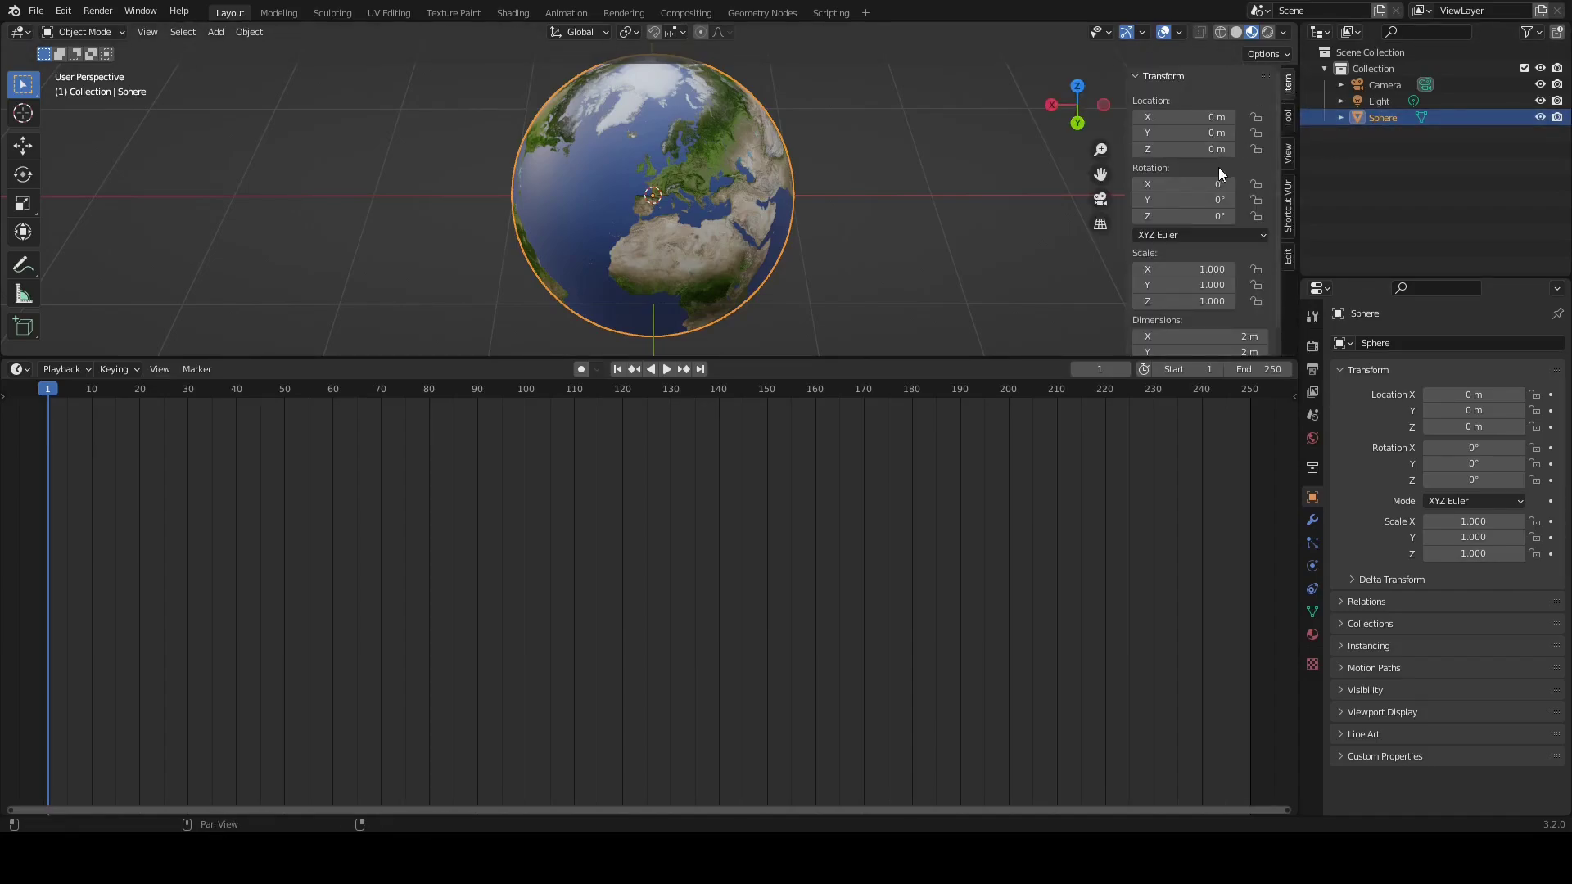
{"action": "scroll", "coordinate": [1204, 205], "scroll_direction": "down", "scroll_amount": 2}
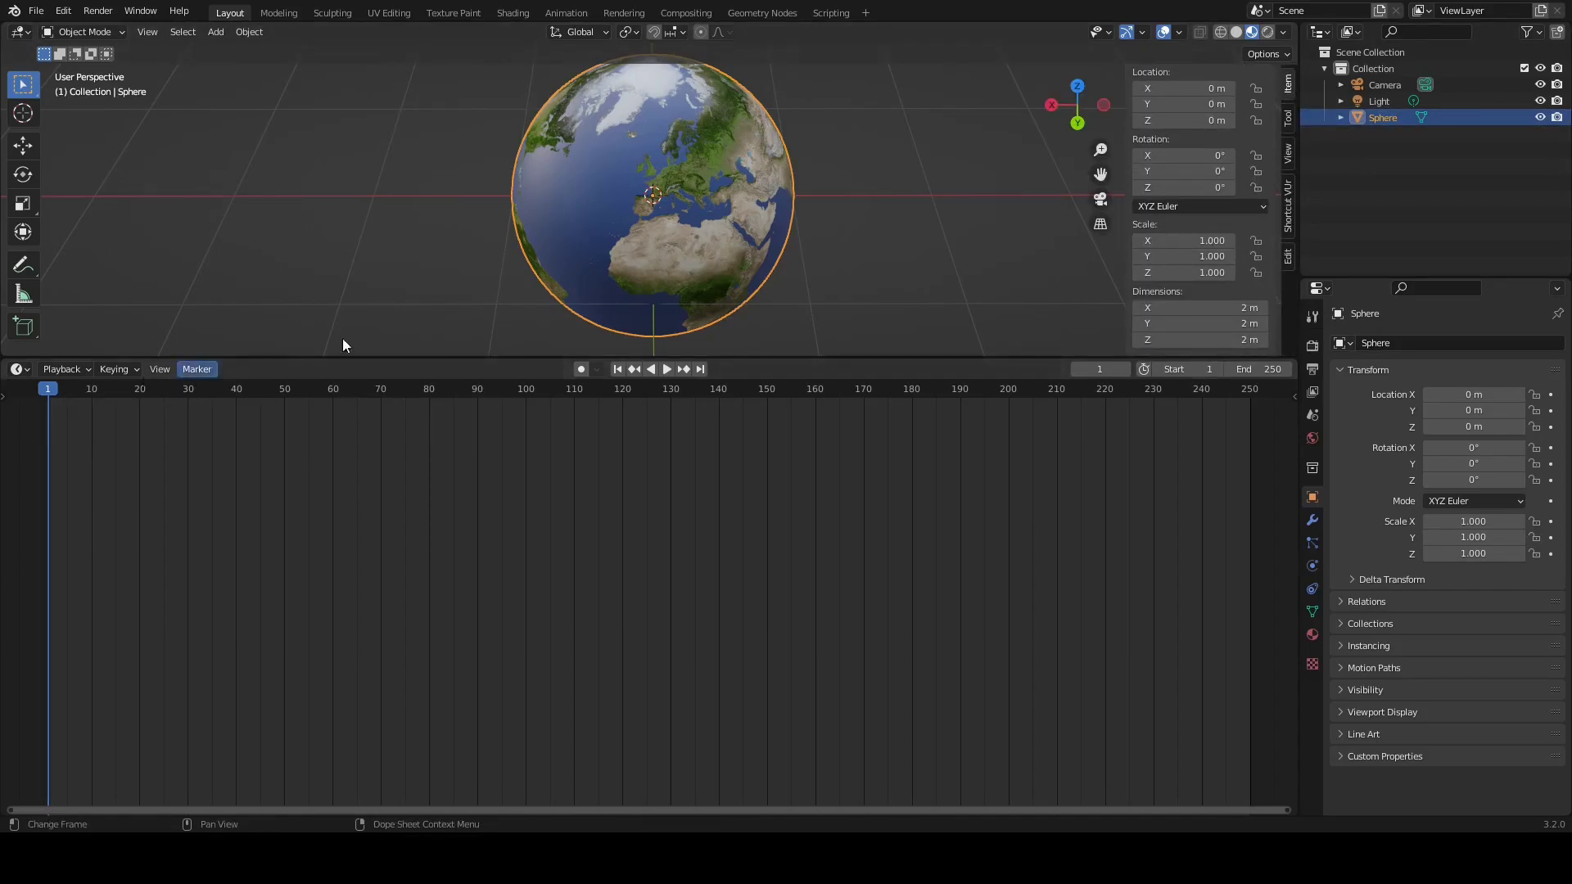
{"action": "right_click", "coordinate": [1166, 278]}
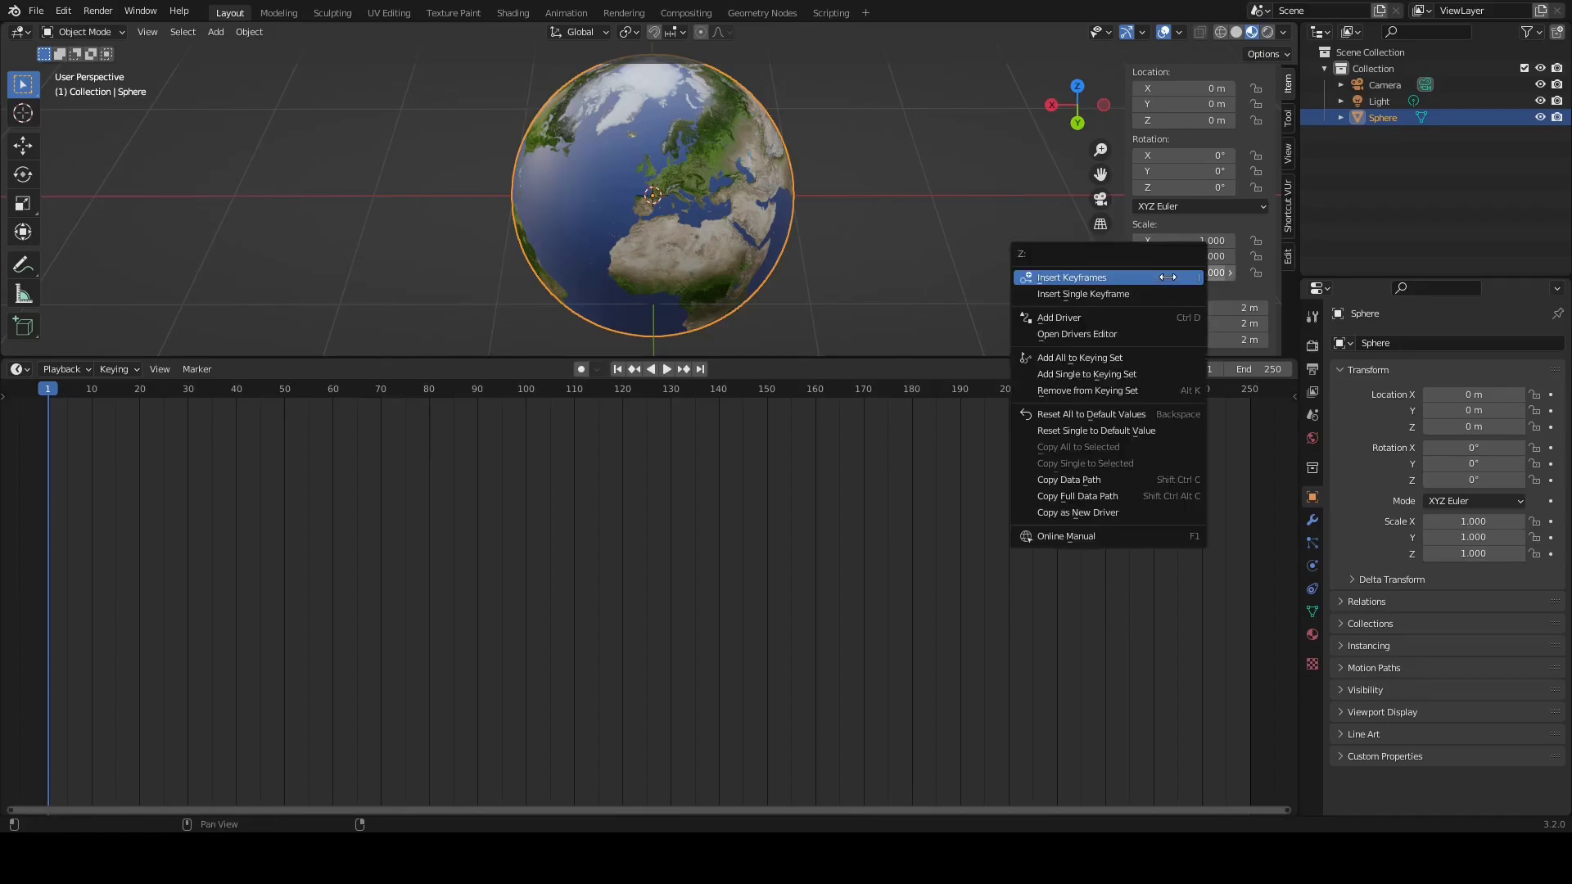
{"action": "left_click", "coordinate": [1163, 280]}
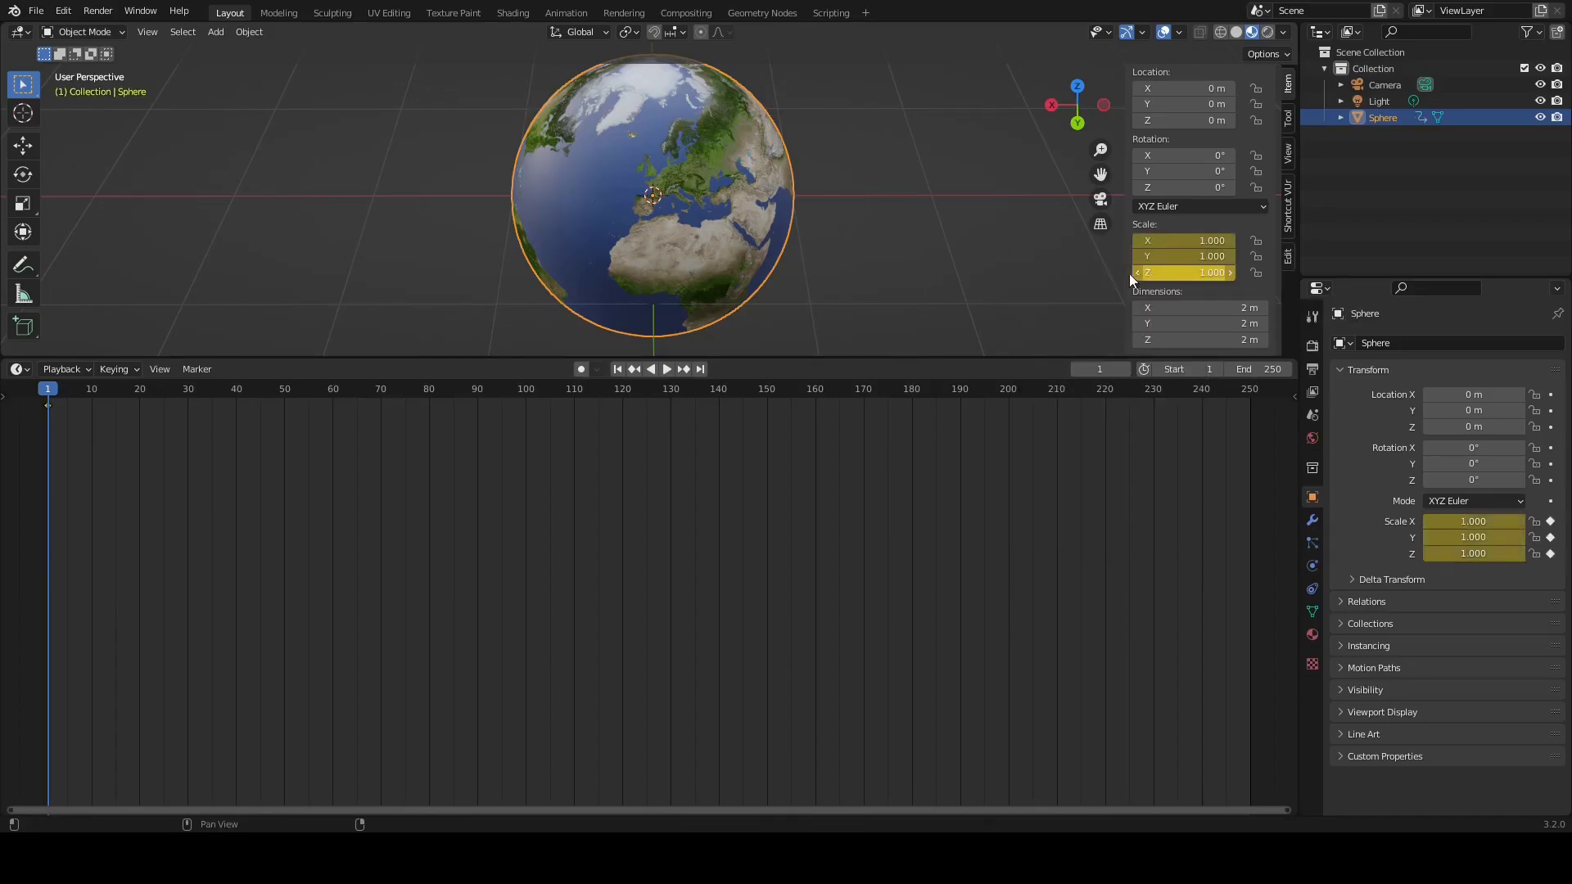
{"action": "key", "text": "space"}
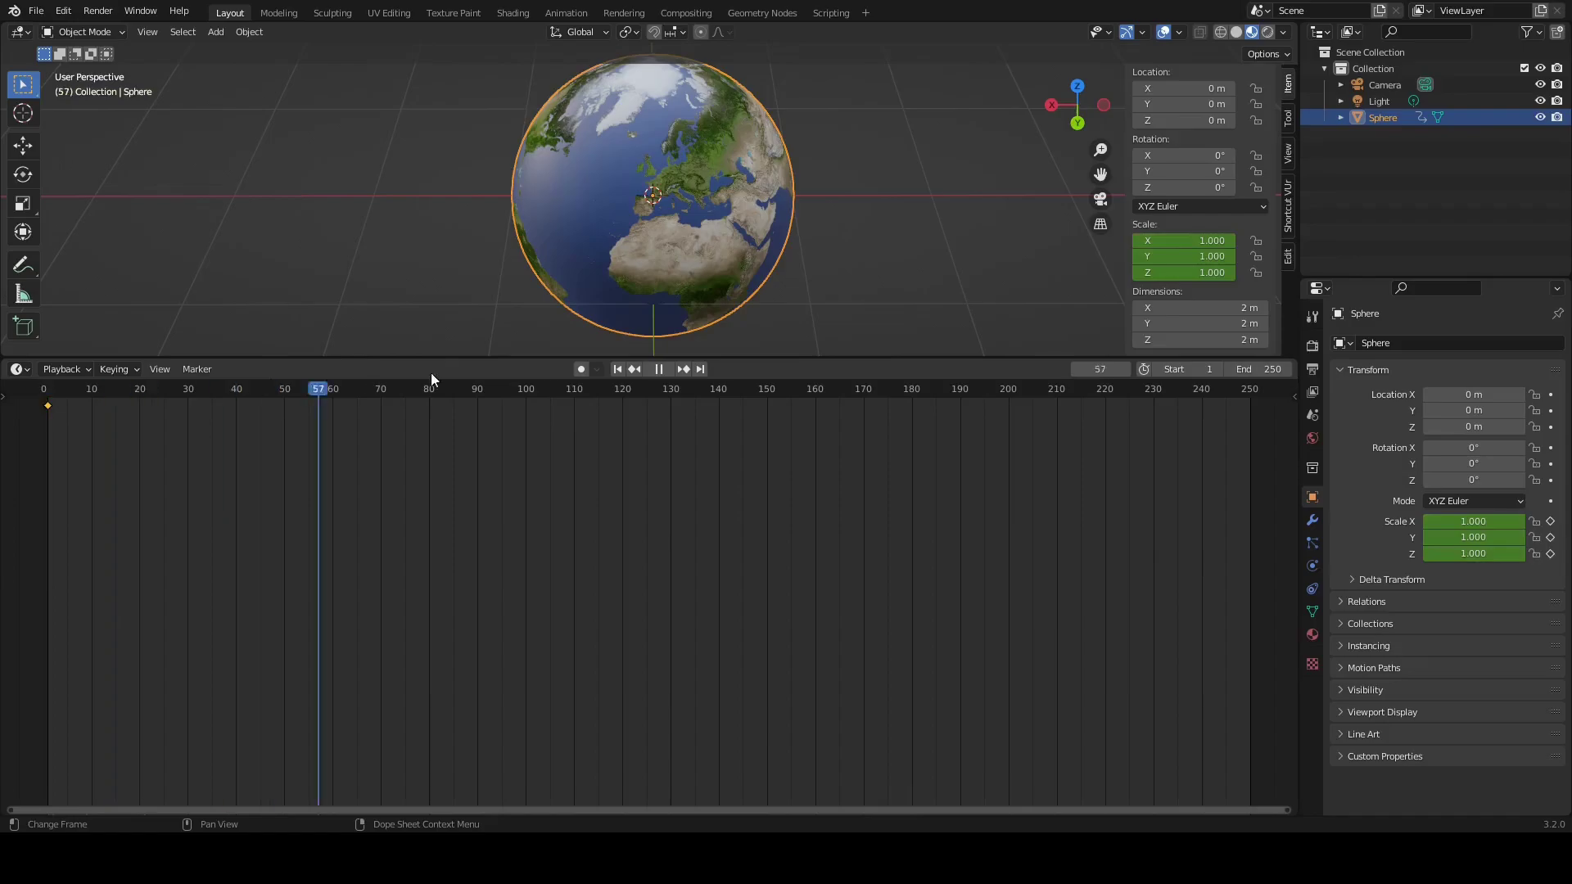
{"action": "key", "text": "space"}
{"action": "left_click", "coordinate": [1189, 277]}
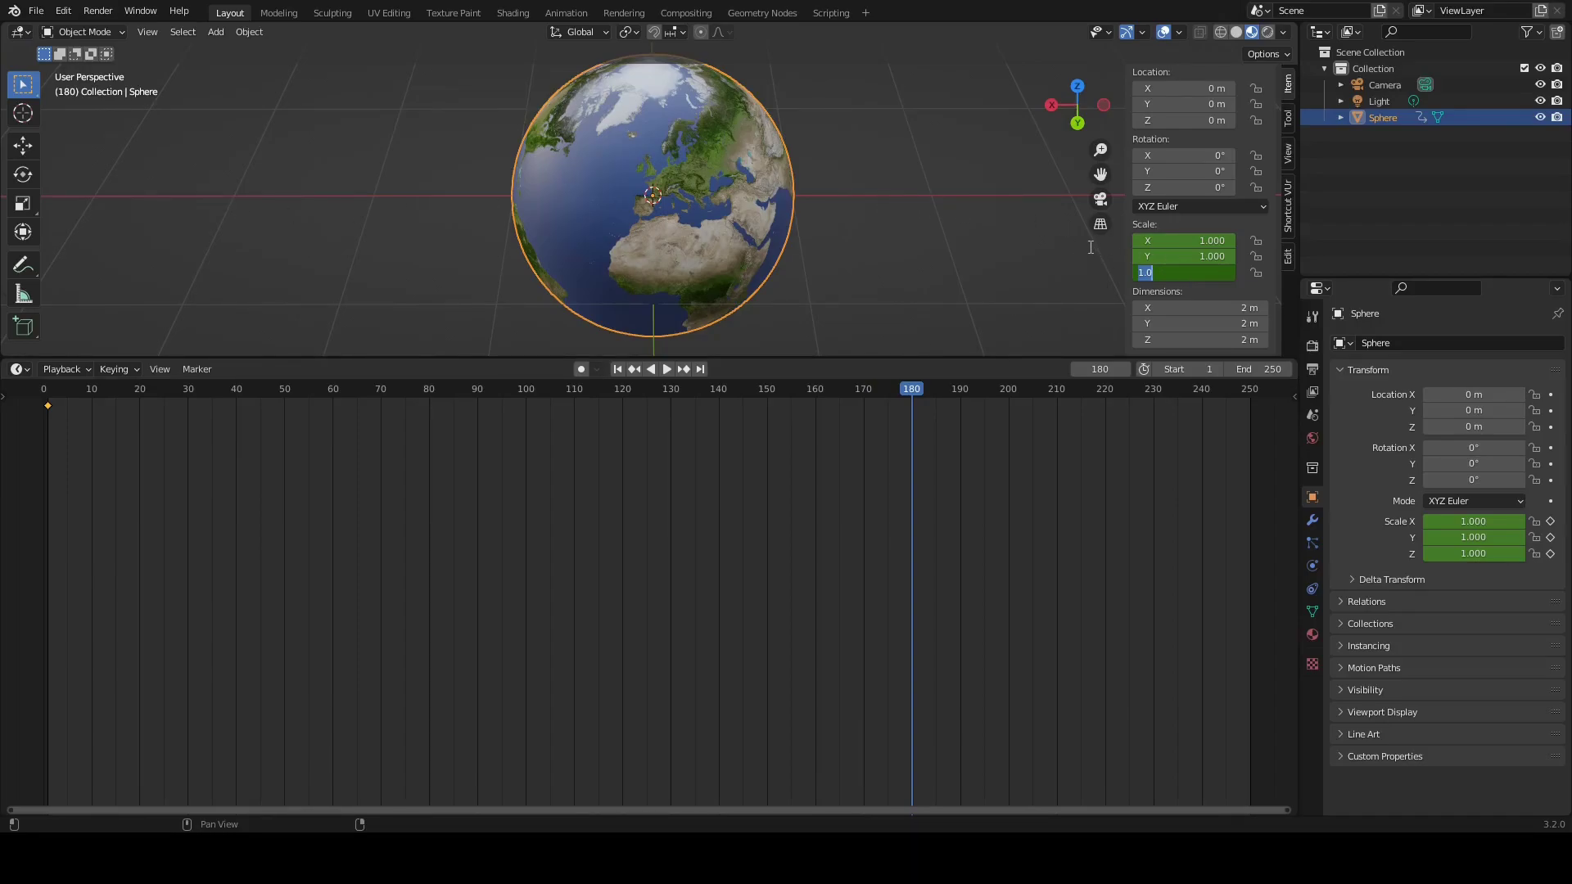
{"action": "key", "text": "Escape"}
{"action": "key", "text": "space"}
Step: Return to frame 0 and insert keyframes for the sphere's rotation at 0° on all axes
{"action": "left_click_drag", "start_coordinate": [911, 387], "coordinate": [45, 391]}
{"action": "key", "text": "space"}
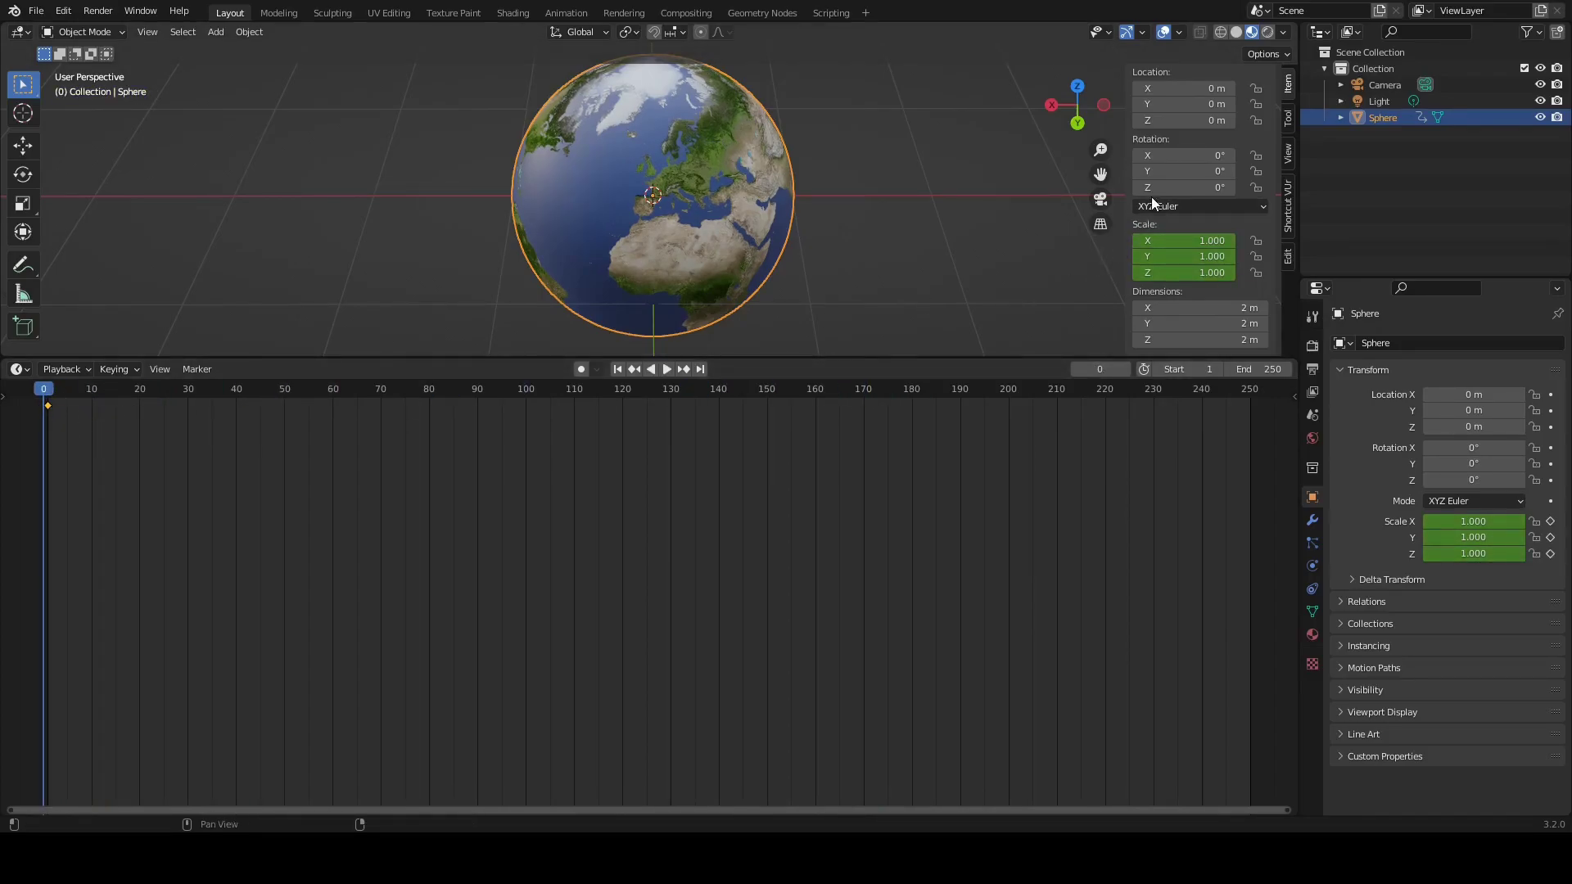
{"action": "right_click", "coordinate": [1179, 171]}
{"action": "left_click", "coordinate": [877, 145]}
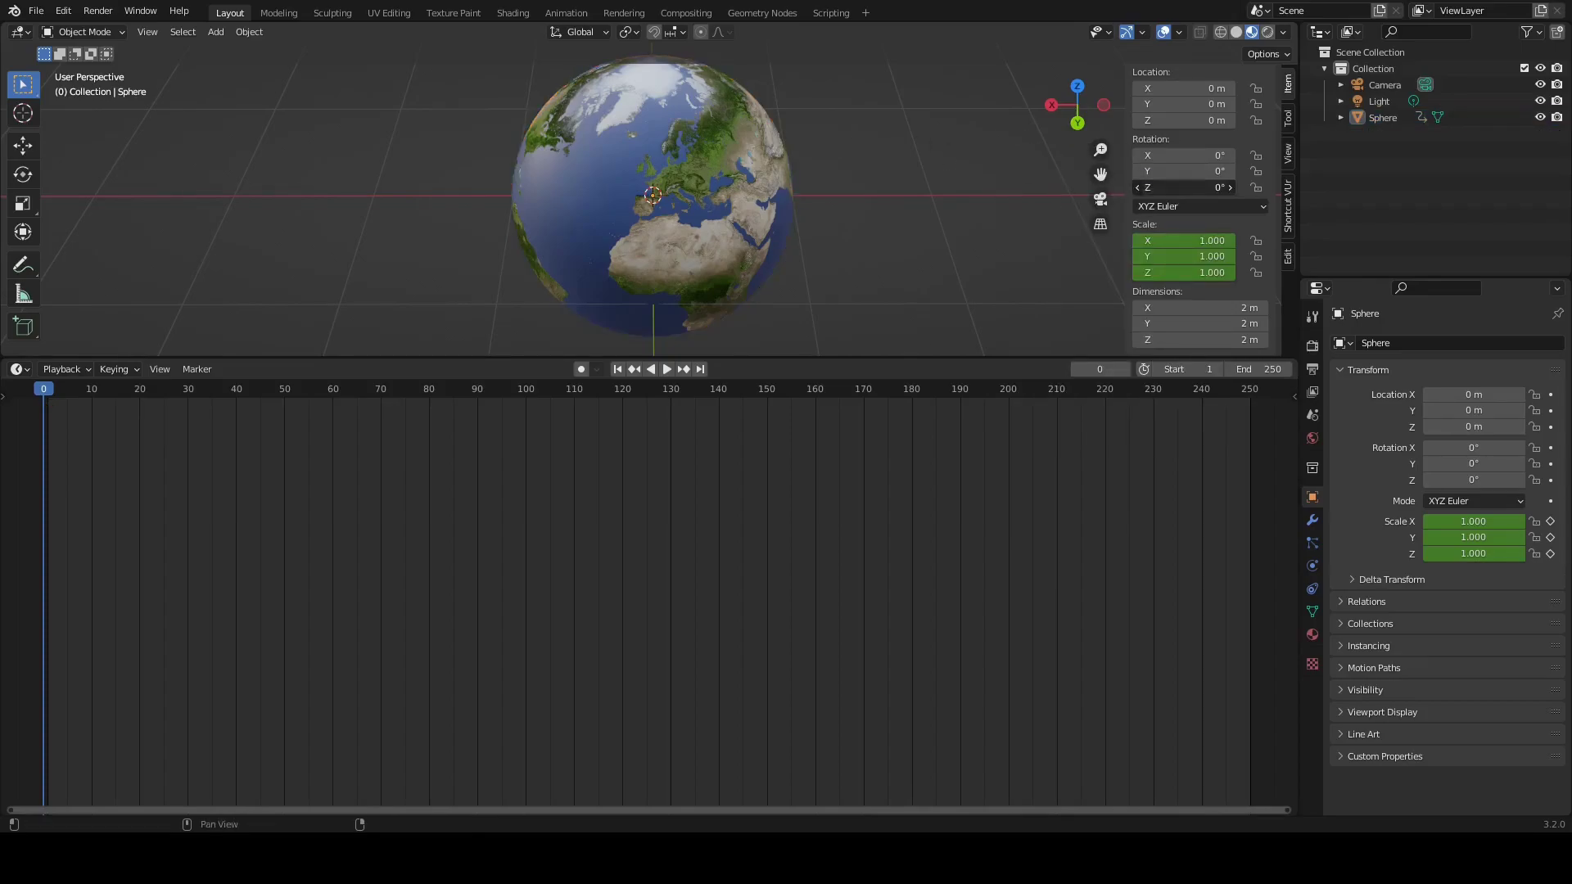
{"action": "right_click", "coordinate": [1172, 187]}
{"action": "left_click", "coordinate": [1172, 170]}
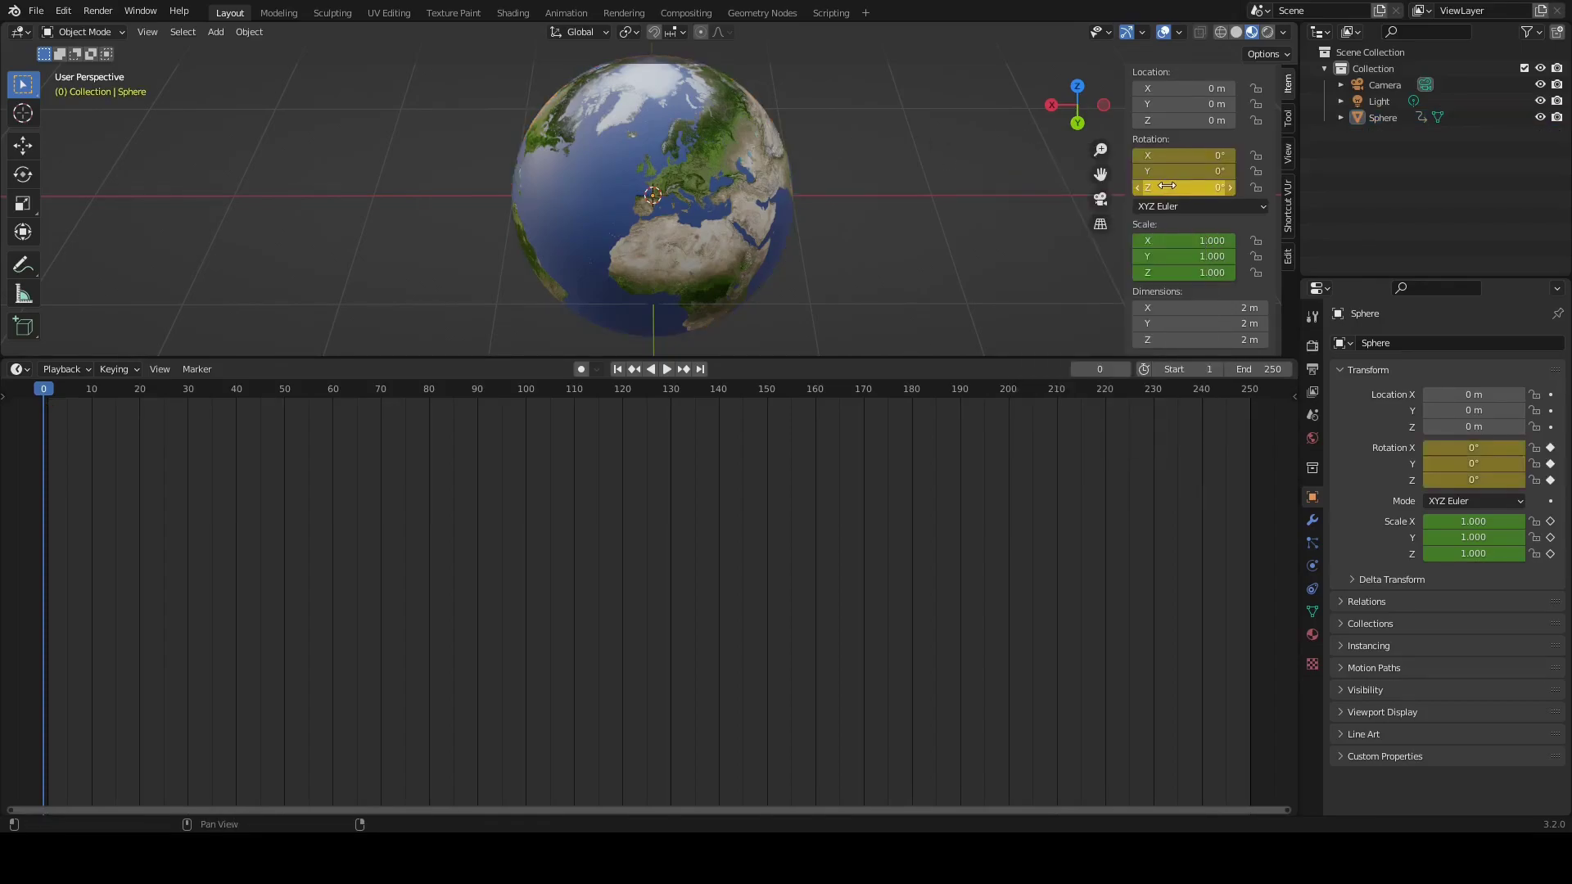
Step: At frame 180, set the sphere's Z rotation to 360° and insert rotation keyframes
{"action": "left_click_drag", "start_coordinate": [47, 398], "coordinate": [912, 448]}
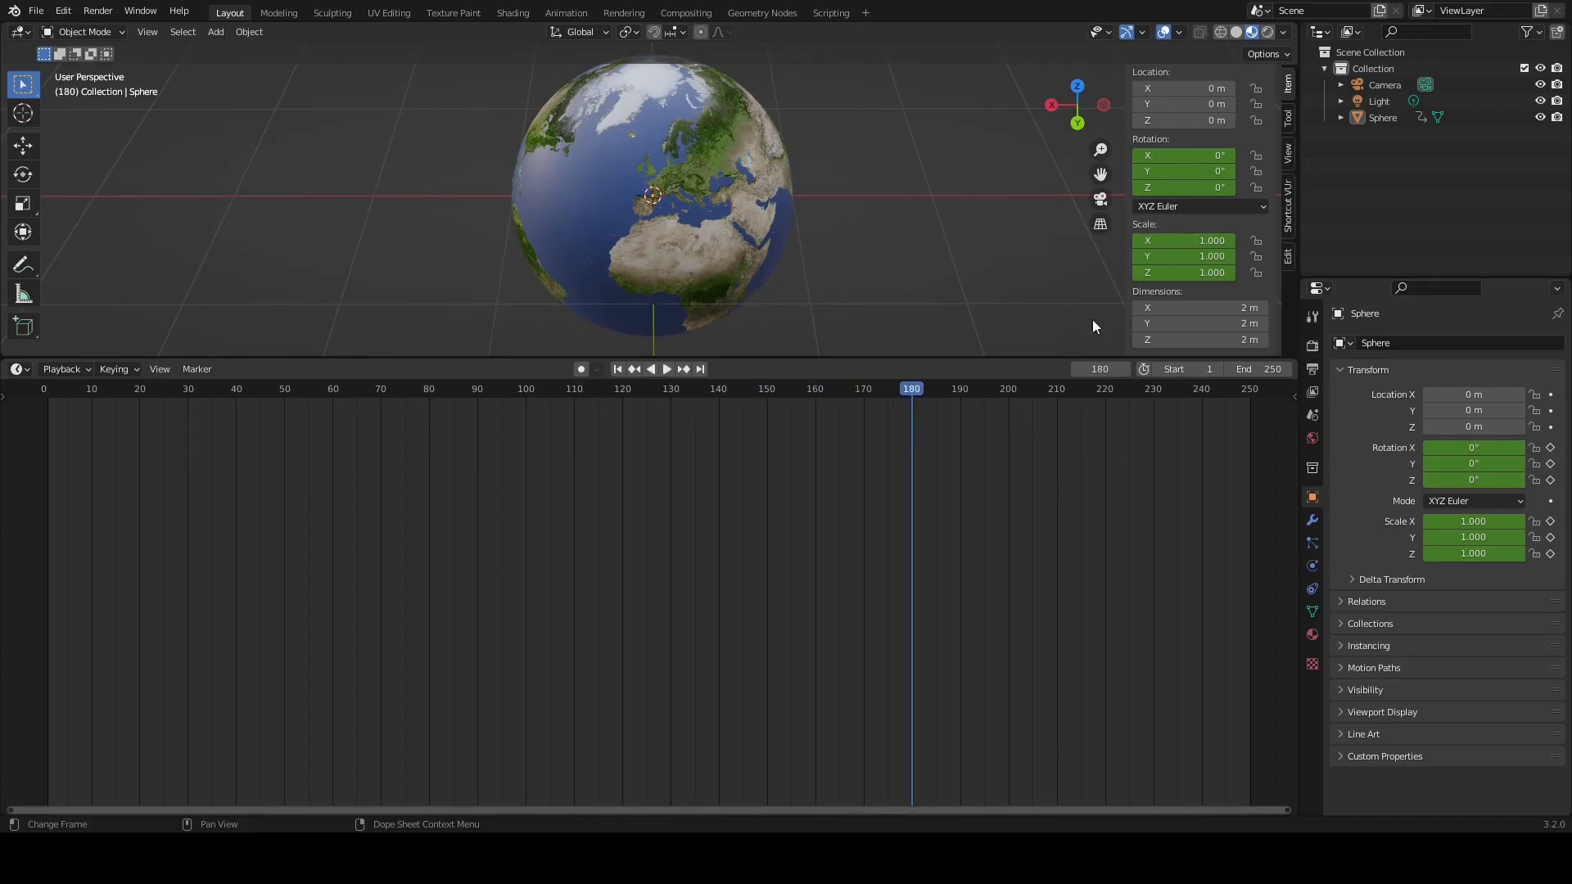
{"action": "left_click", "coordinate": [1174, 189]}
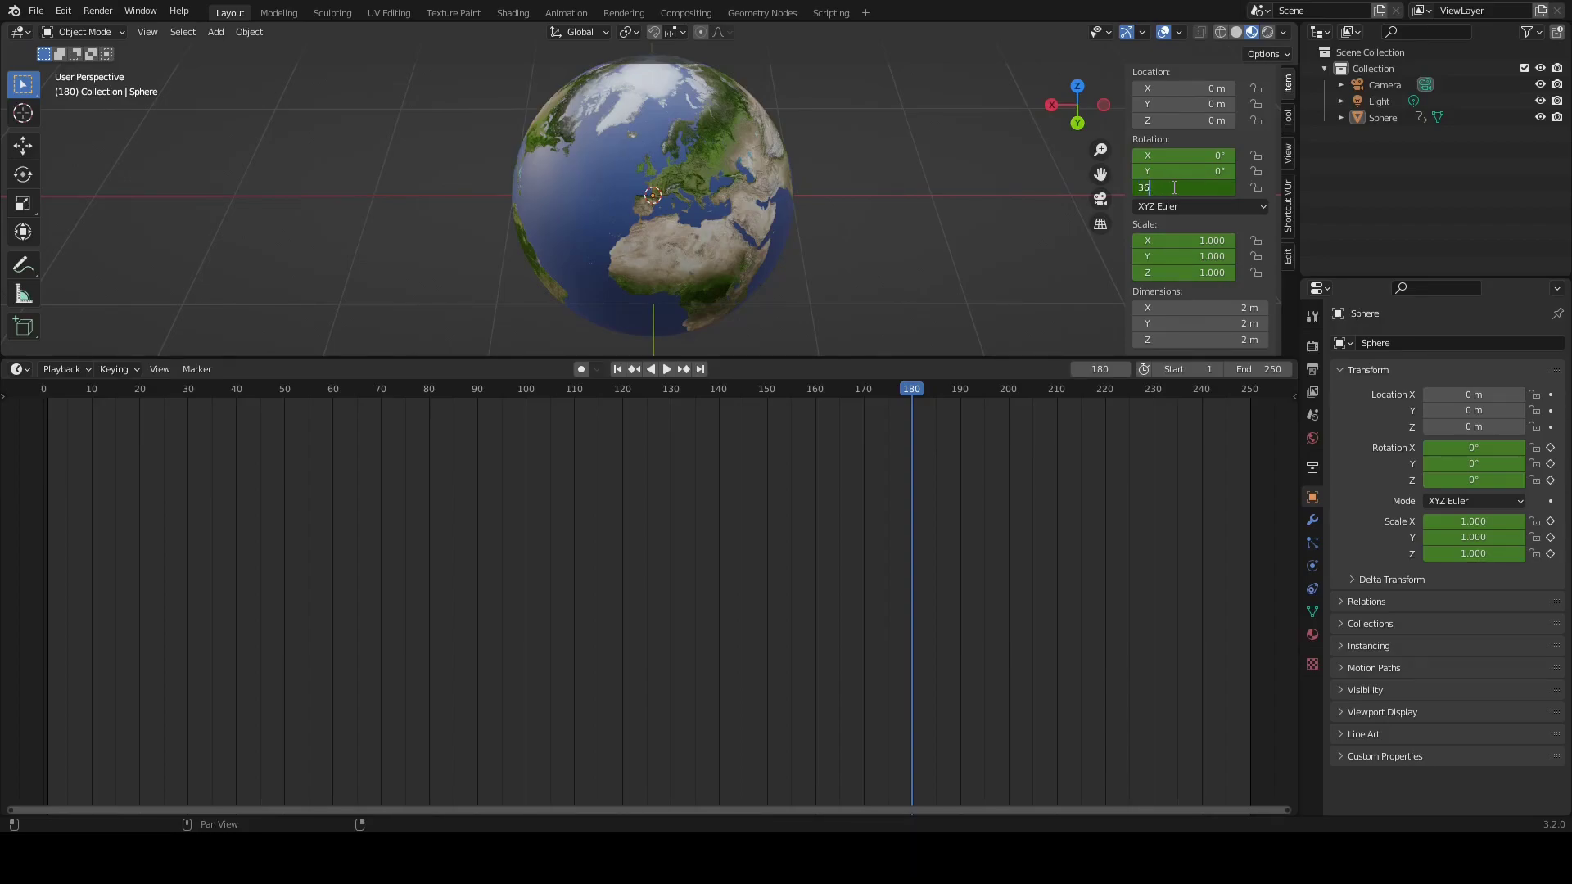
{"action": "type", "text": "360"}
{"action": "key", "text": "Return"}
{"action": "right_click", "coordinate": [1172, 188]}
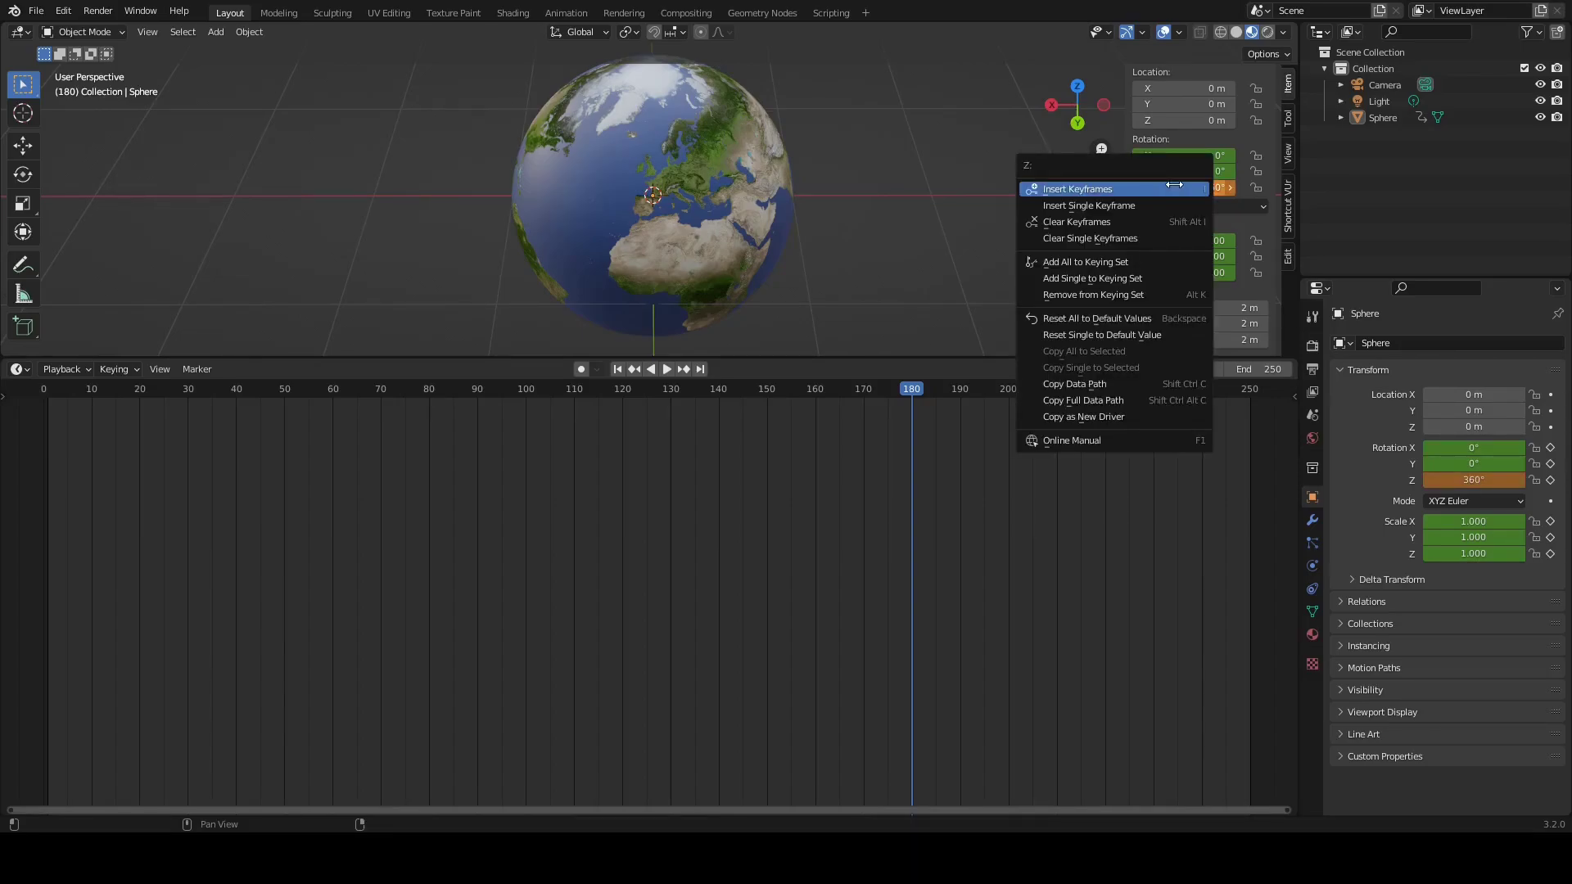
{"action": "left_click", "coordinate": [1175, 185]}
Step: Play the animation from near its start to check the globe's spin, and stop it
{"action": "left_click_drag", "start_coordinate": [917, 387], "coordinate": [57, 431]}
{"action": "left_click", "coordinate": [668, 369]}
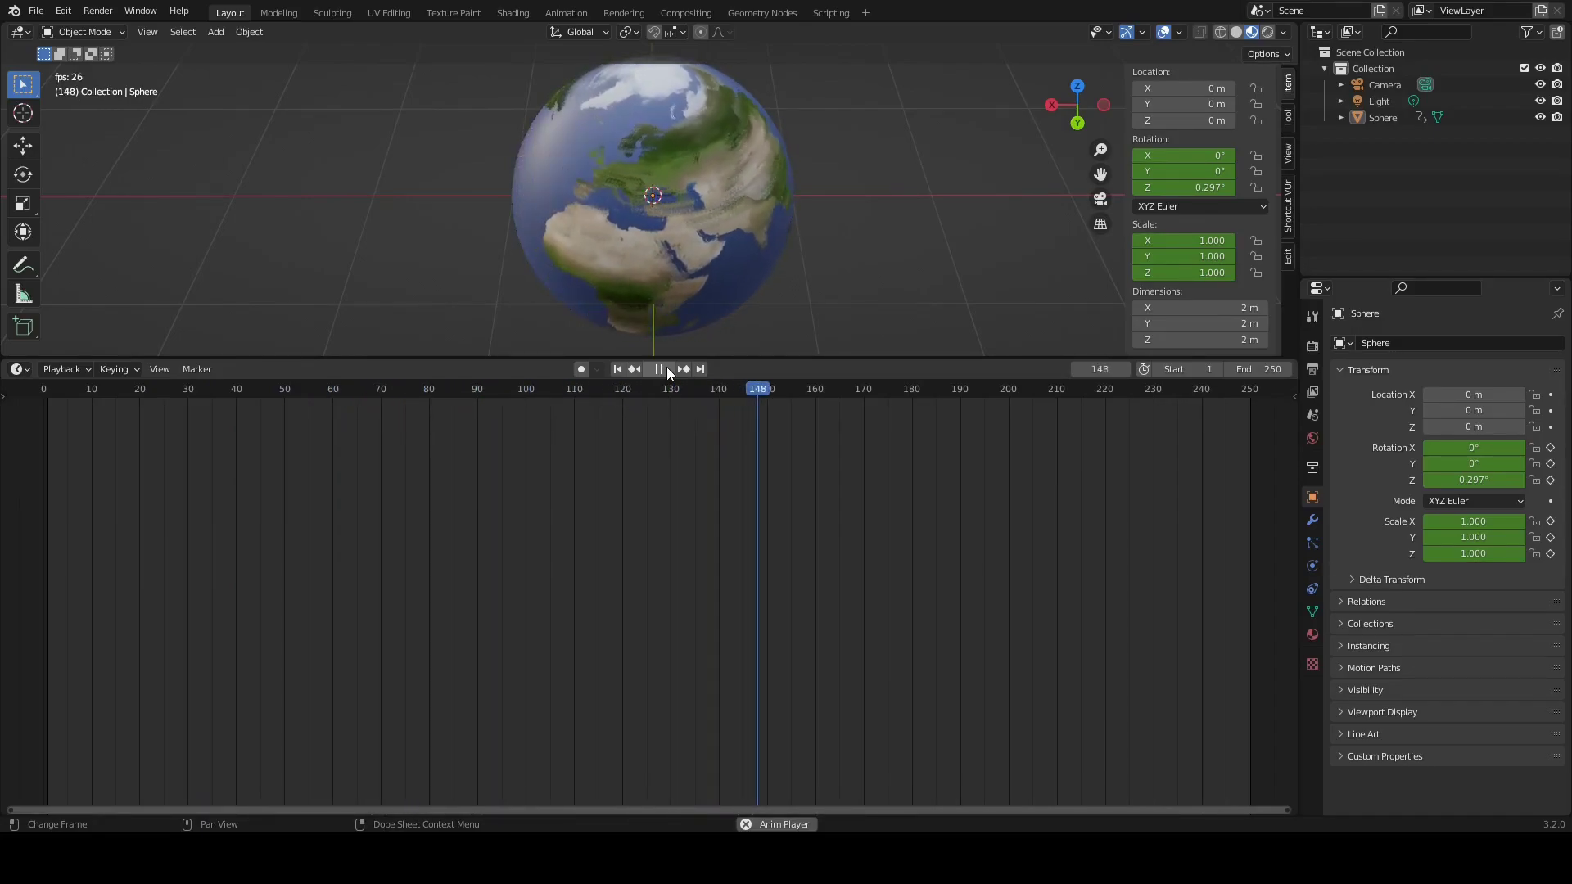
{"action": "left_click", "coordinate": [667, 366]}
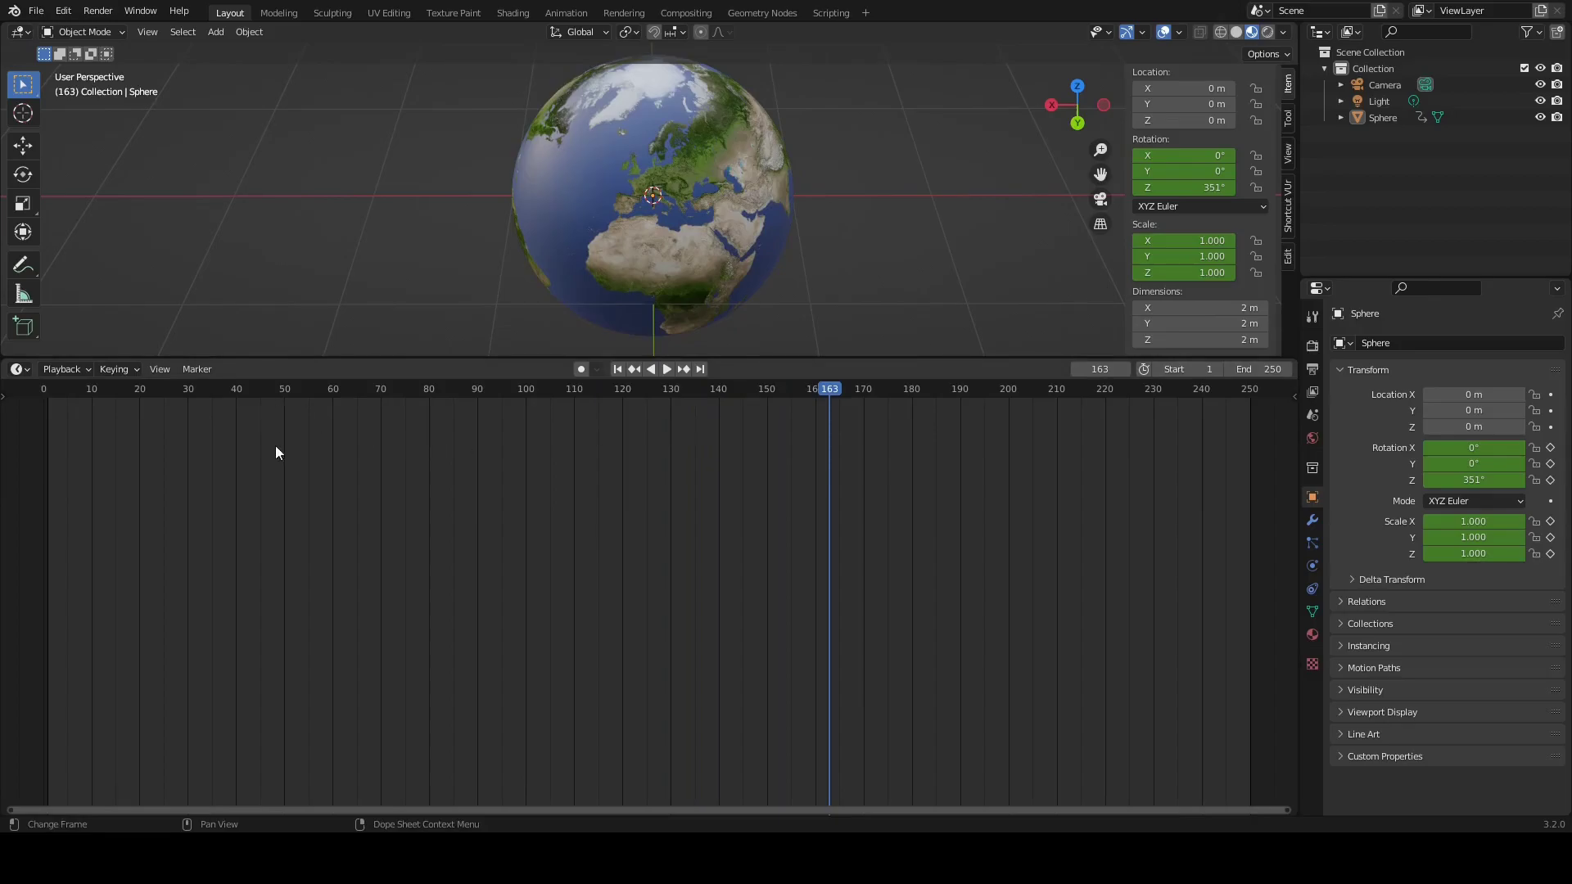
Step: Select the sphere and set the interpolation mode of its keyframes to Linear
{"action": "left_click", "coordinate": [1382, 118]}
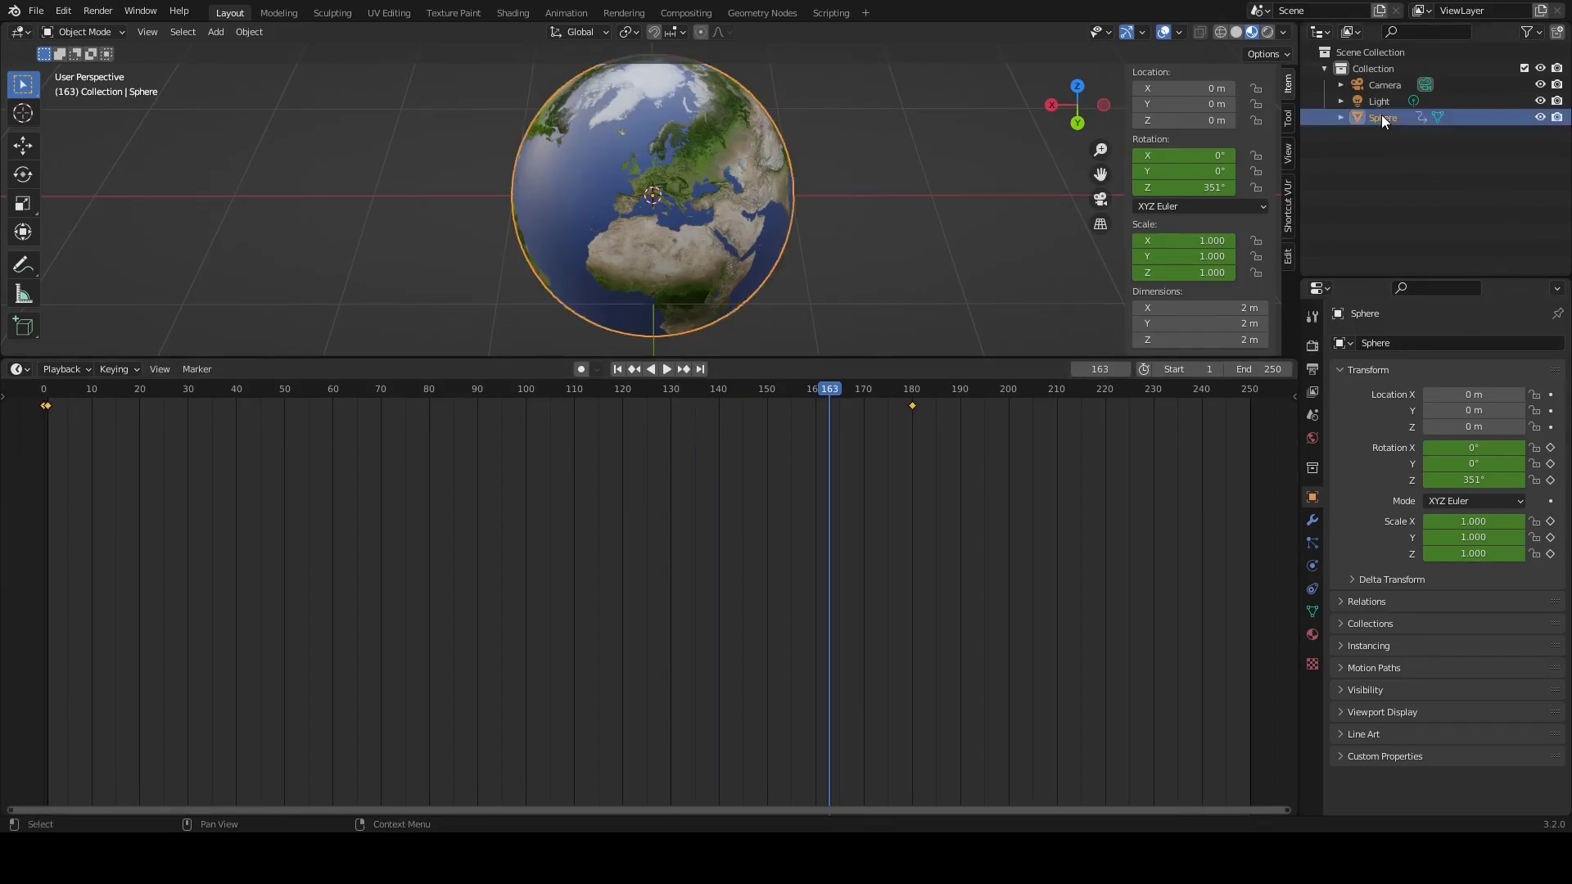
{"action": "right_click", "coordinate": [50, 406]}
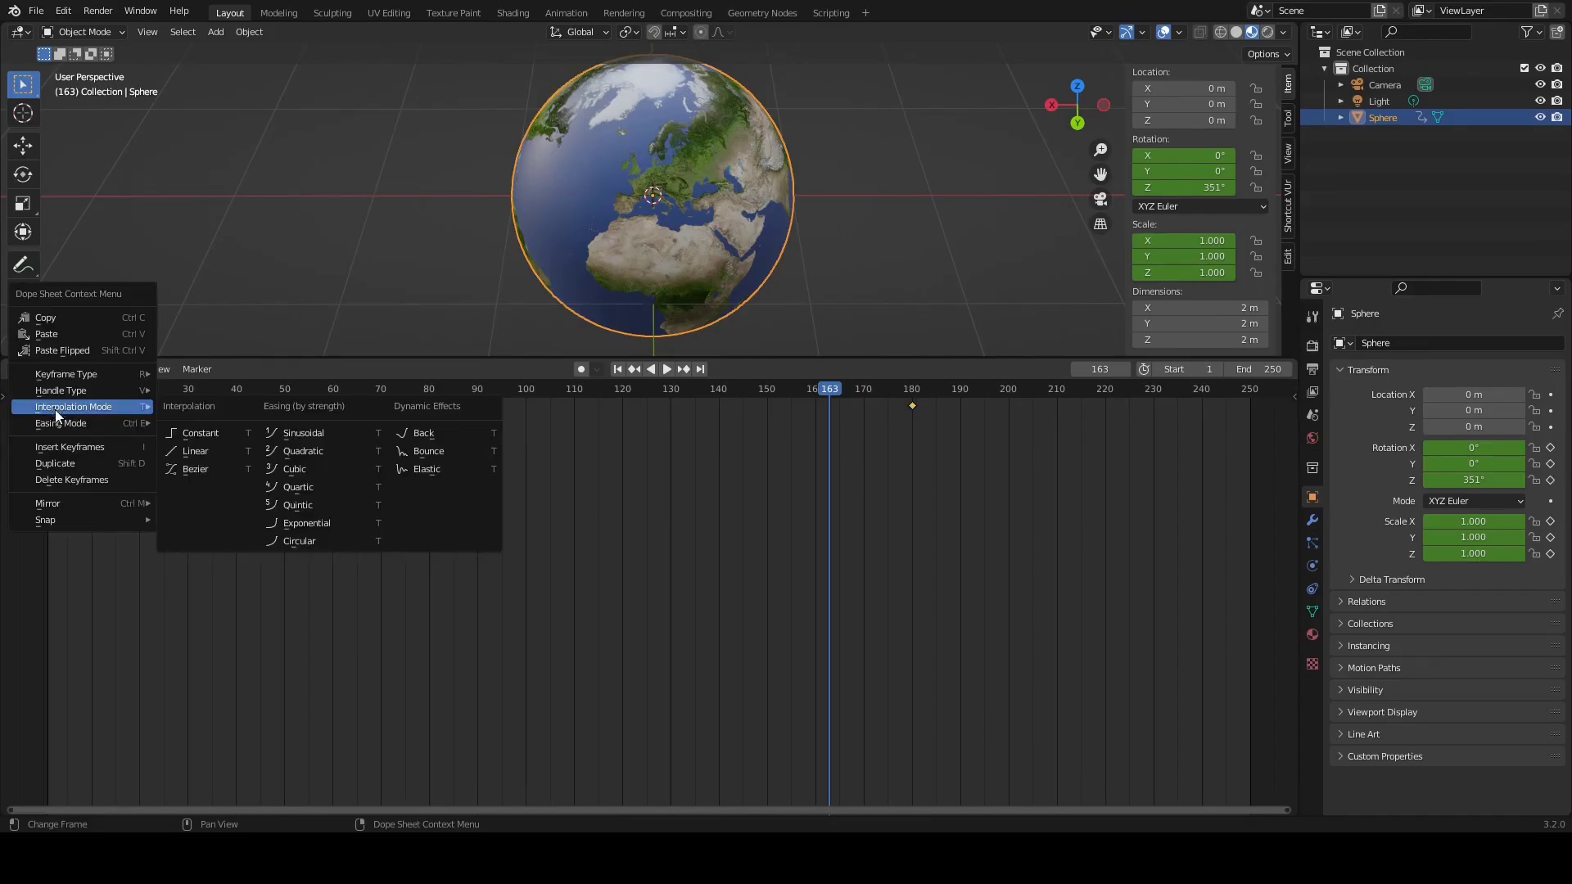
{"action": "mouse_move", "coordinate": [59, 411]}
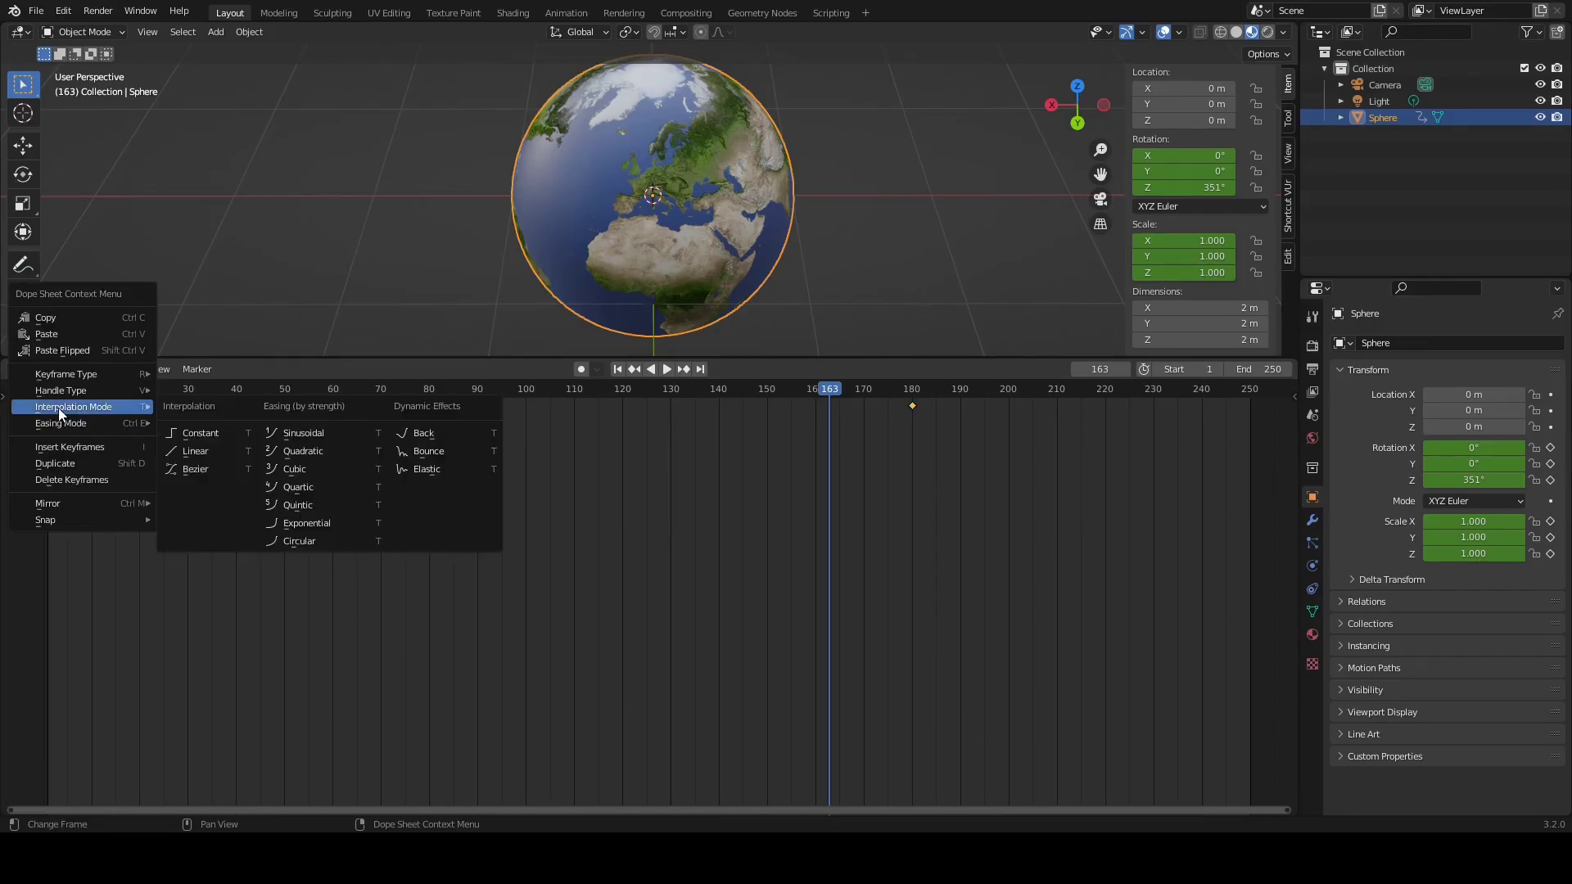
{"action": "left_click", "coordinate": [215, 450]}
Step: Play the rotation from frame 0 and examine the spinning globe from several angles and distances
{"action": "left_click_drag", "start_coordinate": [825, 403], "coordinate": [32, 406]}
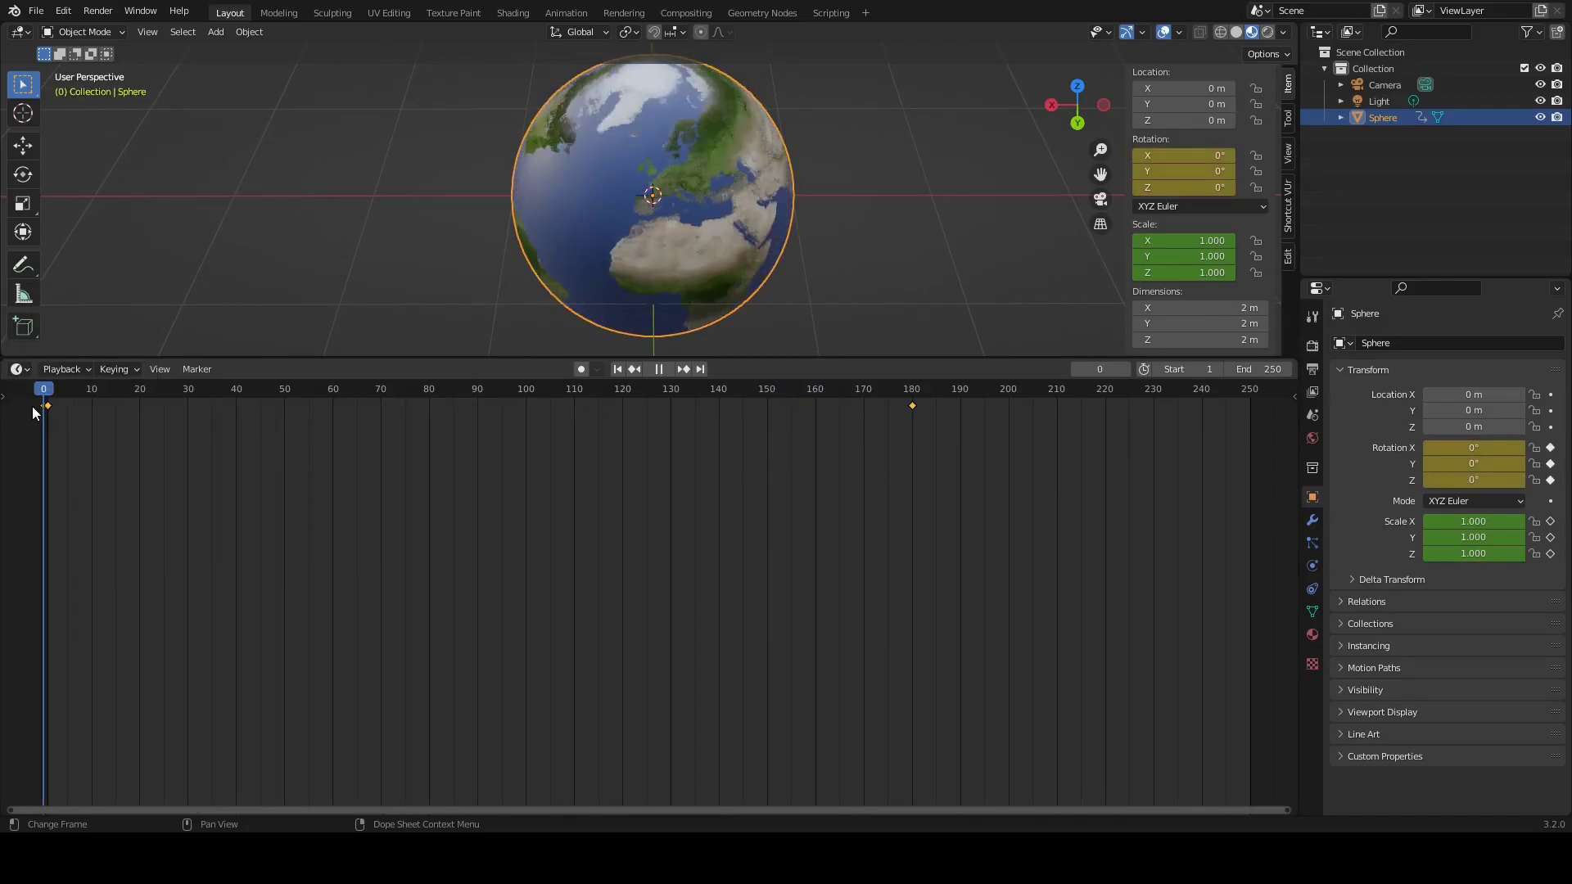
{"action": "left_click", "coordinate": [666, 370]}
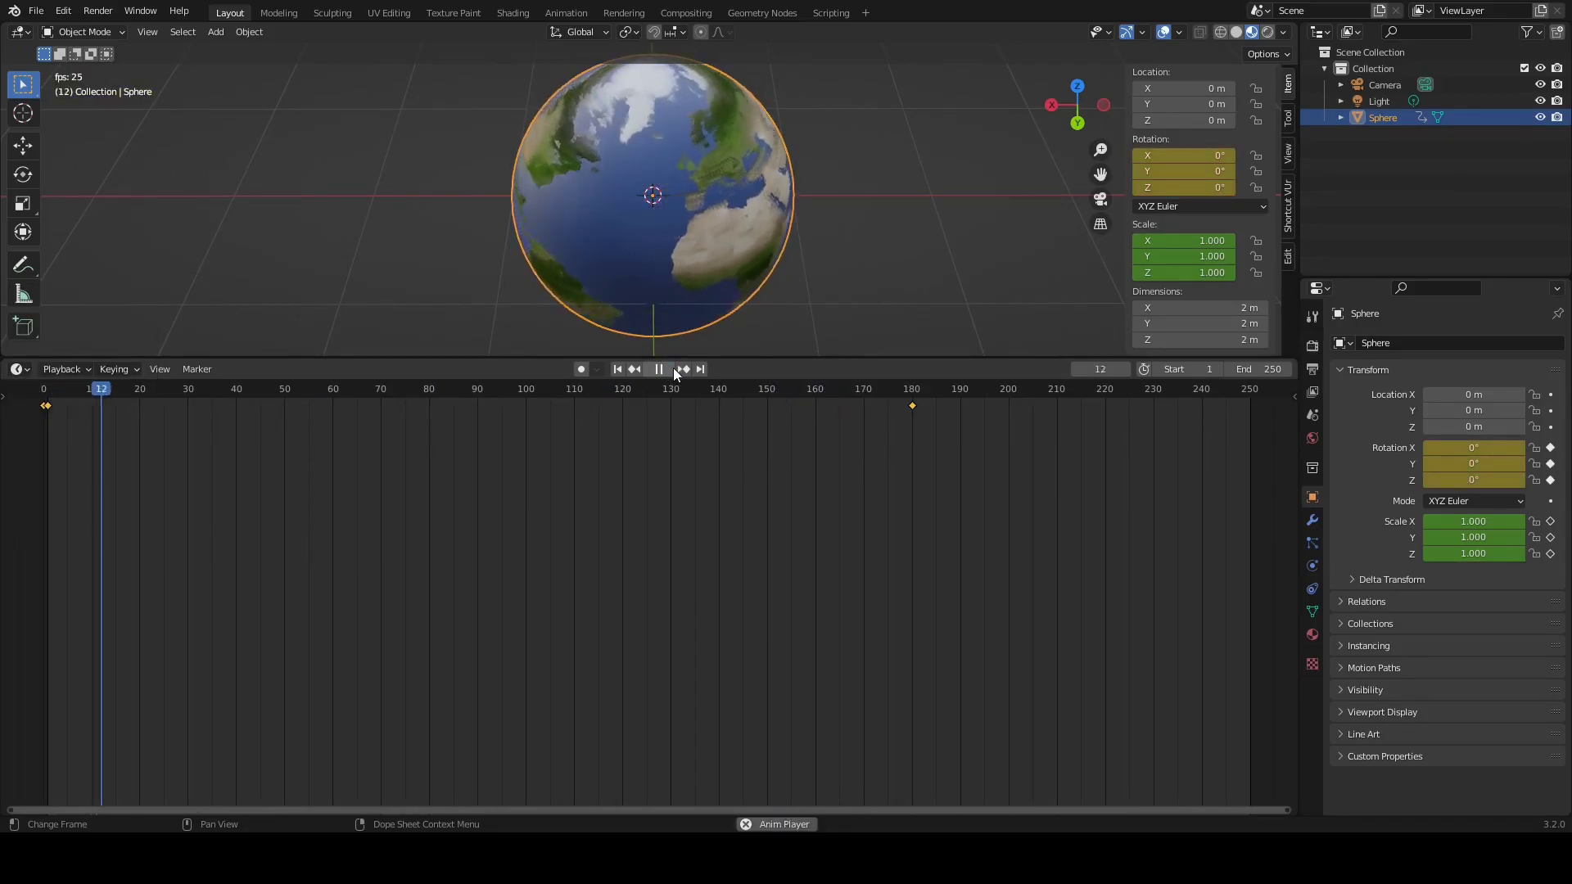
{"action": "middle_click_drag", "start_coordinate": [910, 239], "coordinate": [910, 203]}
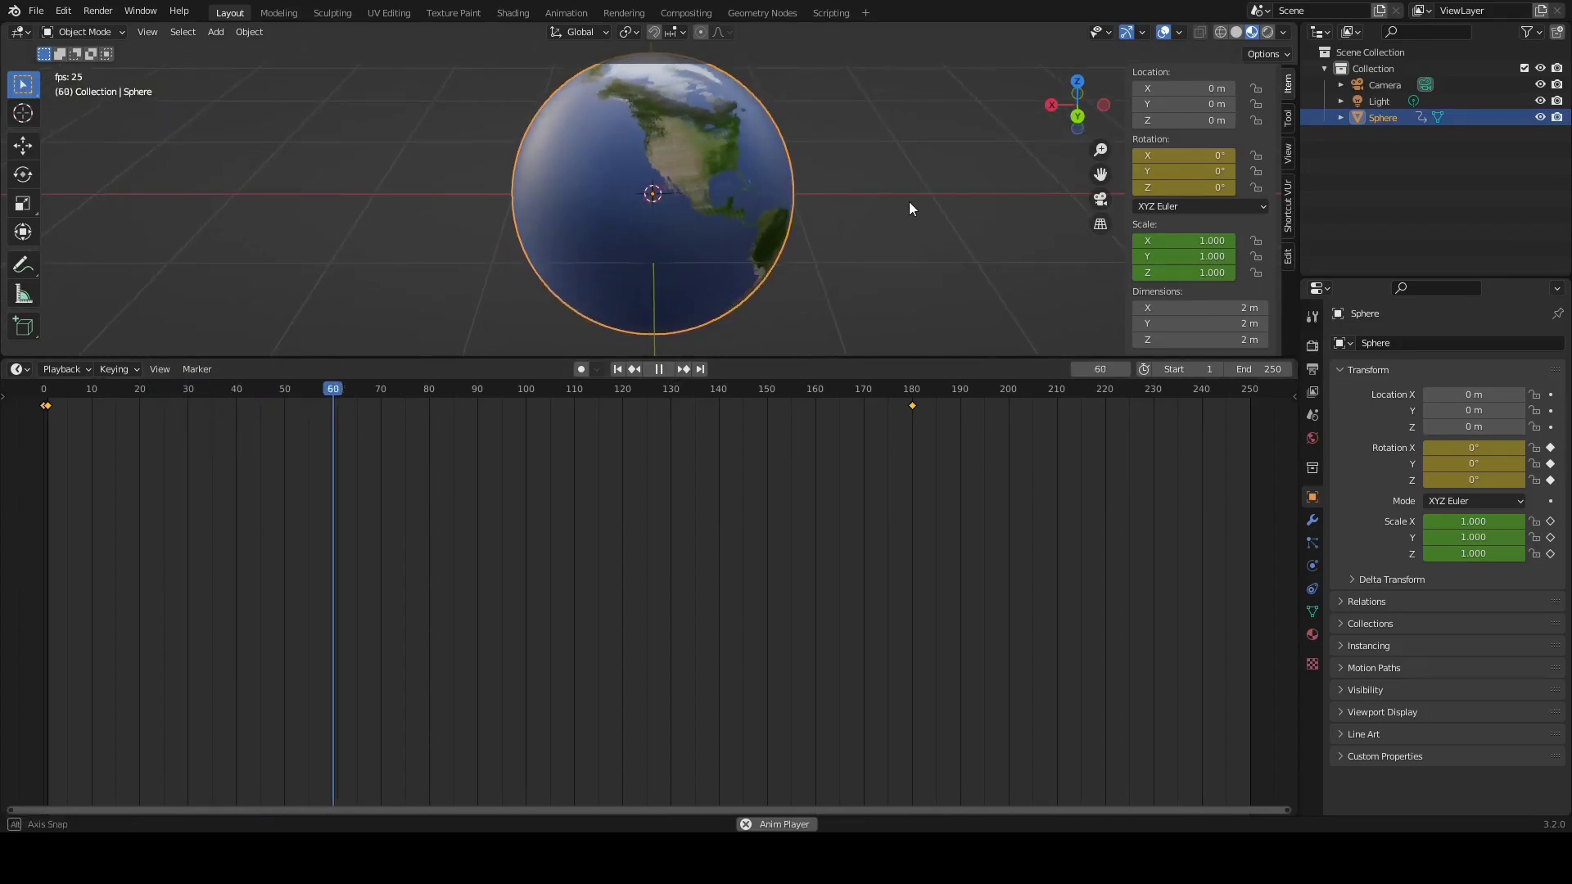
{"action": "scroll", "coordinate": [908, 204], "scroll_direction": "up", "scroll_amount": 4}
{"action": "scroll", "coordinate": [907, 204], "scroll_direction": "down", "scroll_amount": 1}
{"action": "middle_click_drag", "start_coordinate": [1013, 180], "coordinate": [732, 215]}
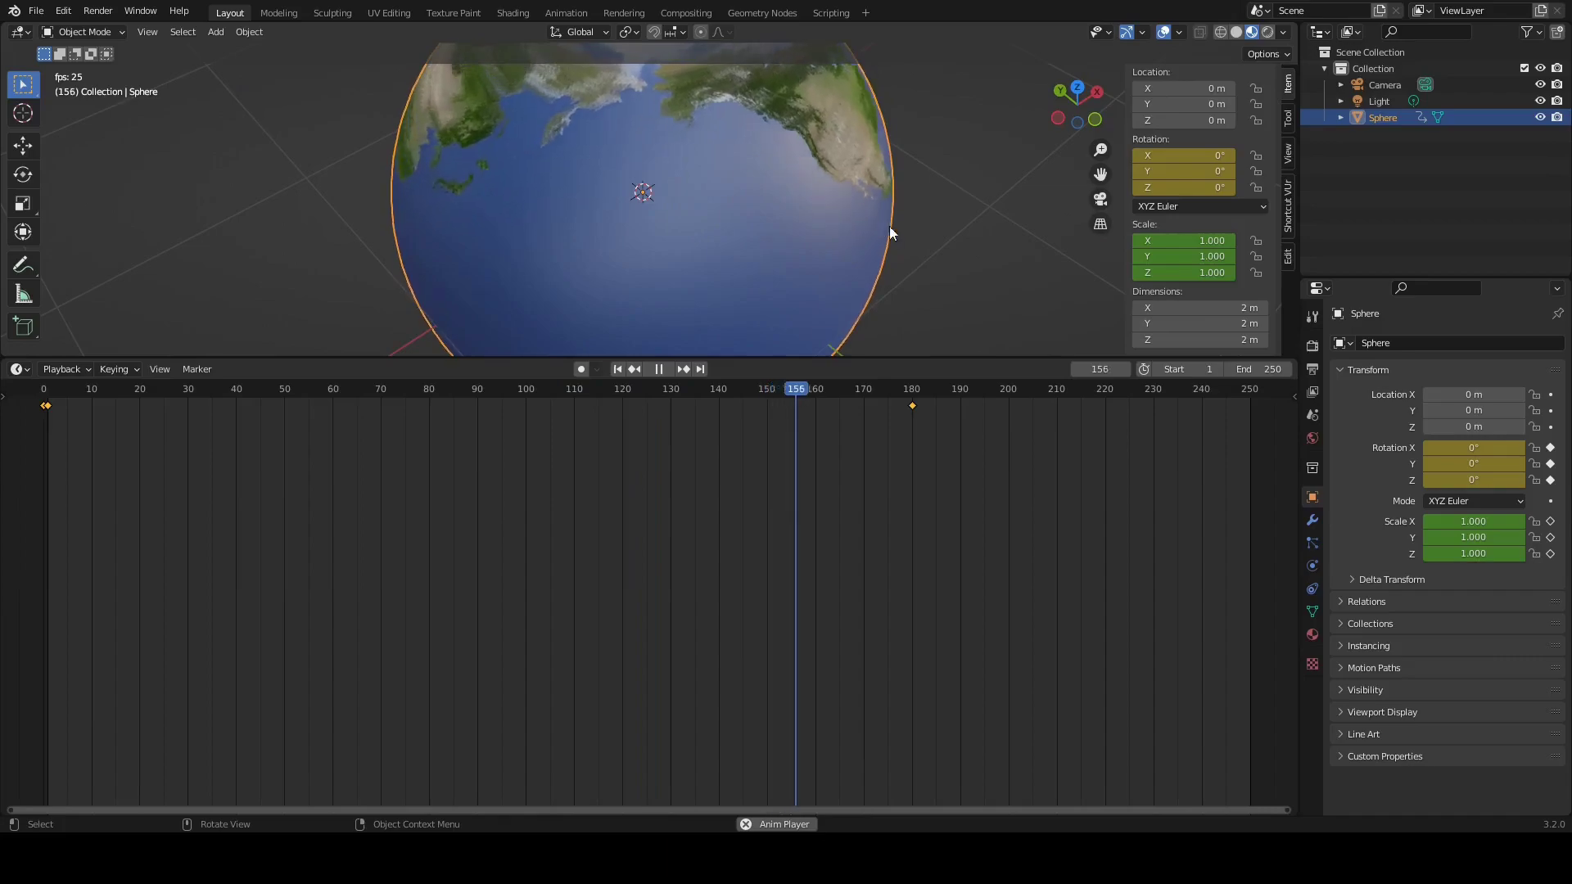
{"action": "scroll", "coordinate": [890, 228], "scroll_direction": "down", "scroll_amount": 4}
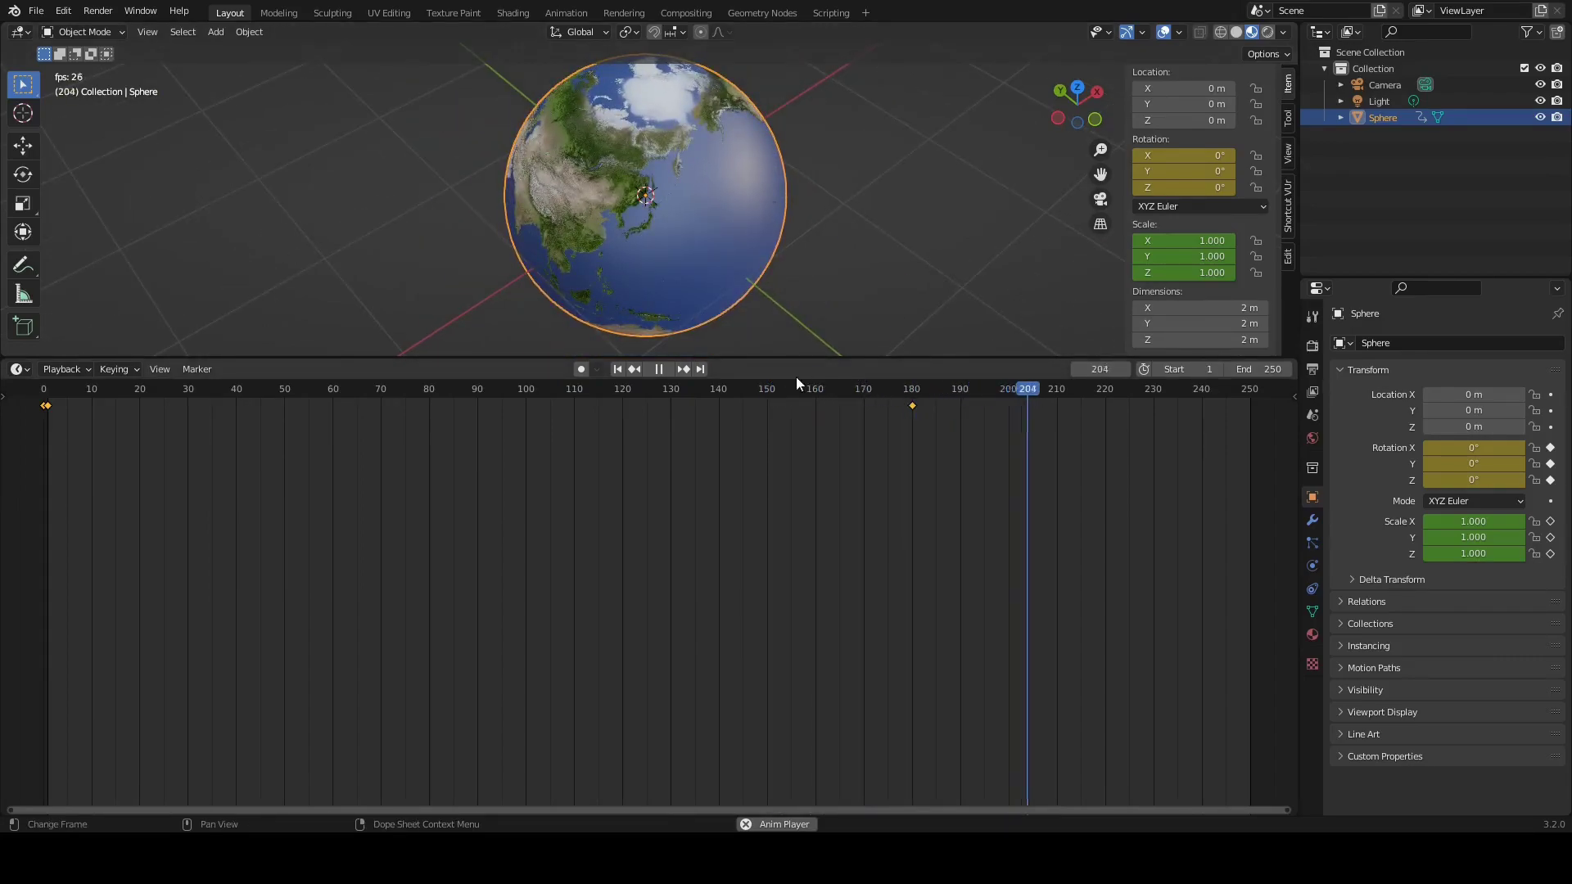
{"action": "left_click", "coordinate": [659, 369]}
Step: Set the animation's end frame to 180
{"action": "left_click", "coordinate": [1261, 369]}
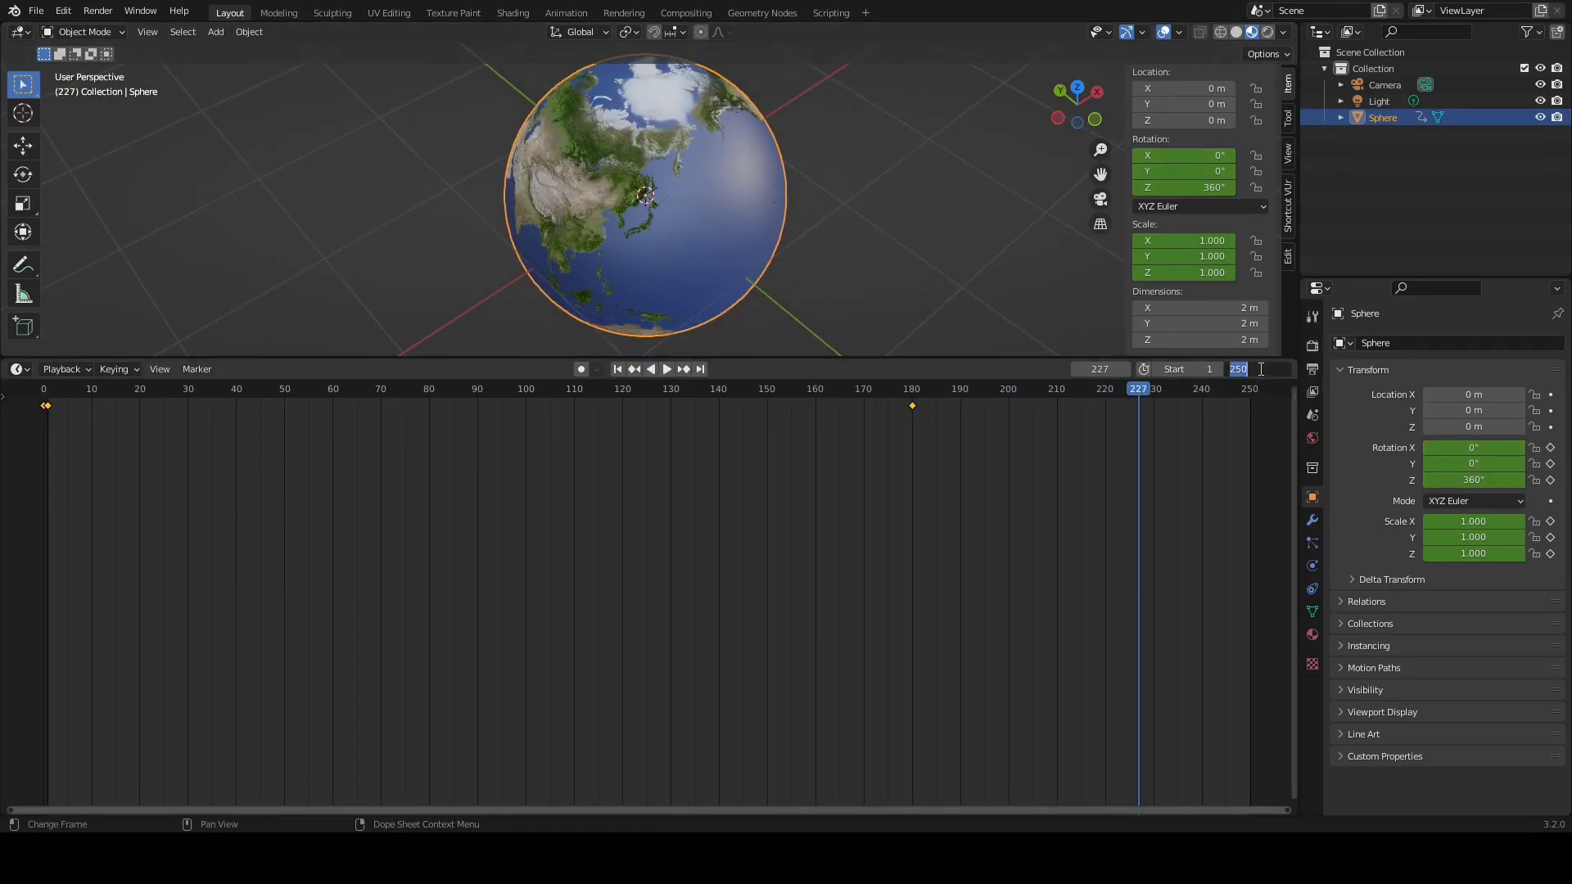
{"action": "type", "text": "180"}
{"action": "key", "text": "Return"}
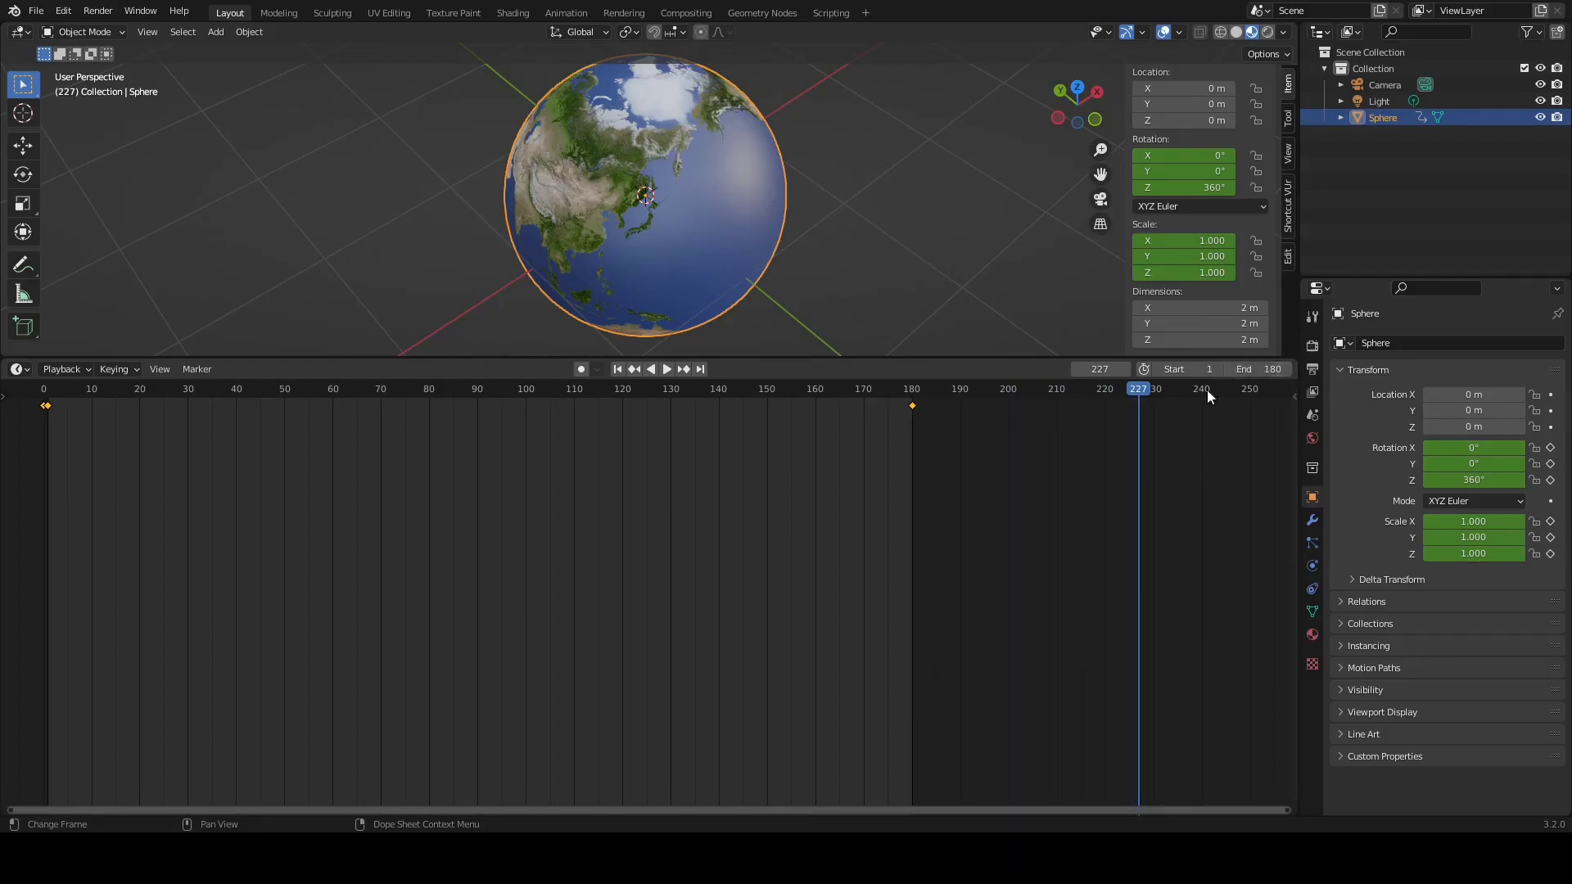
Step: Replay the shortened animation to check its loop, stop it and inspect the globe around Africa up close
{"action": "left_click_drag", "start_coordinate": [1135, 393], "coordinate": [644, 442]}
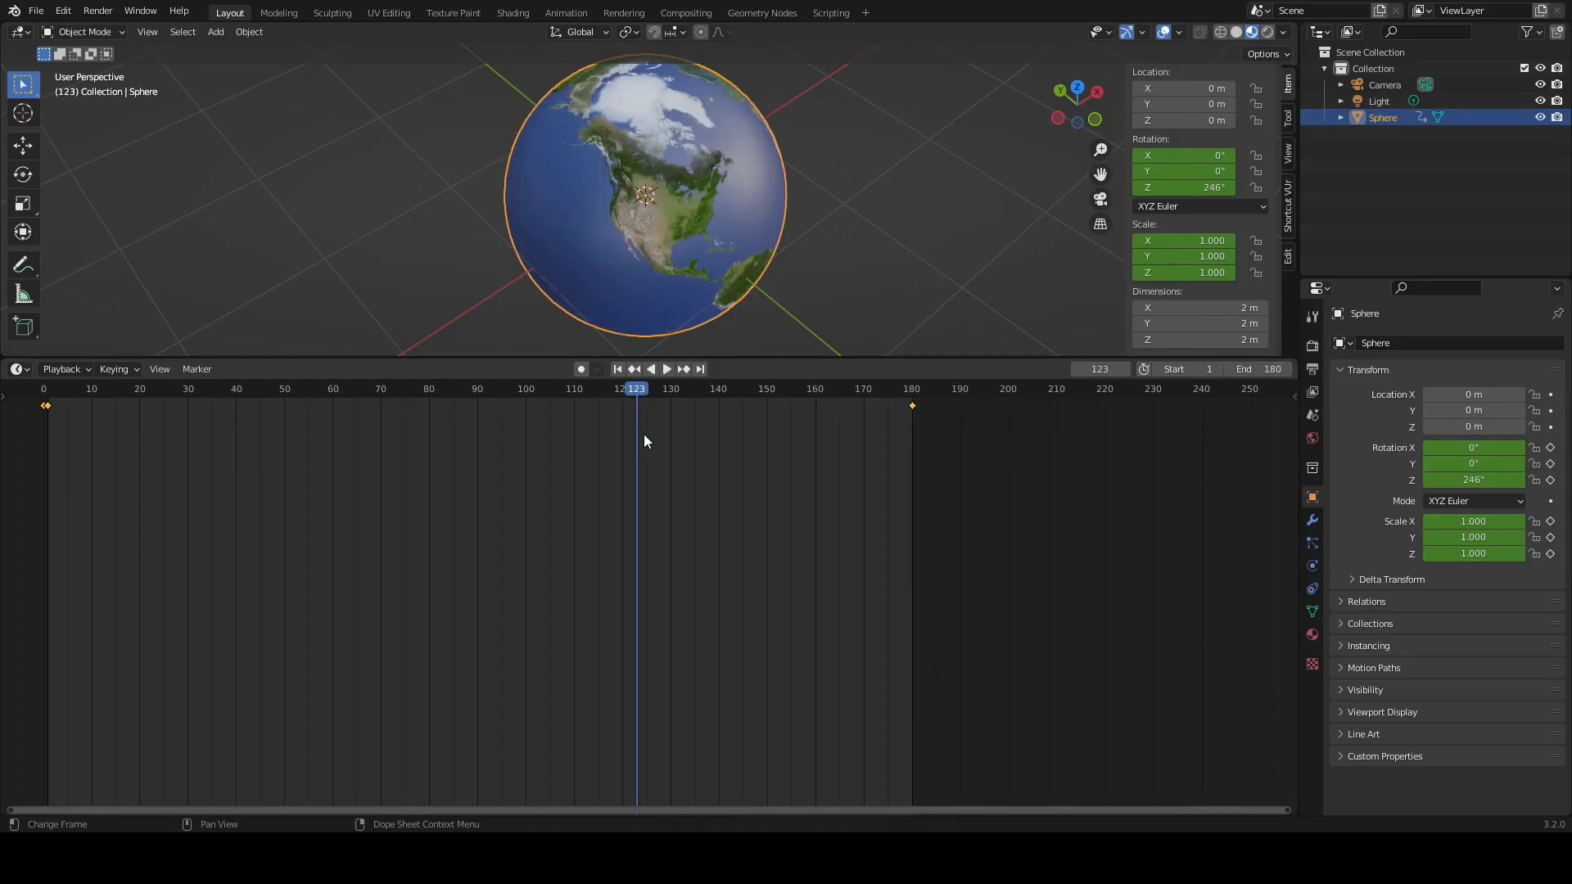
{"action": "left_click", "coordinate": [663, 369]}
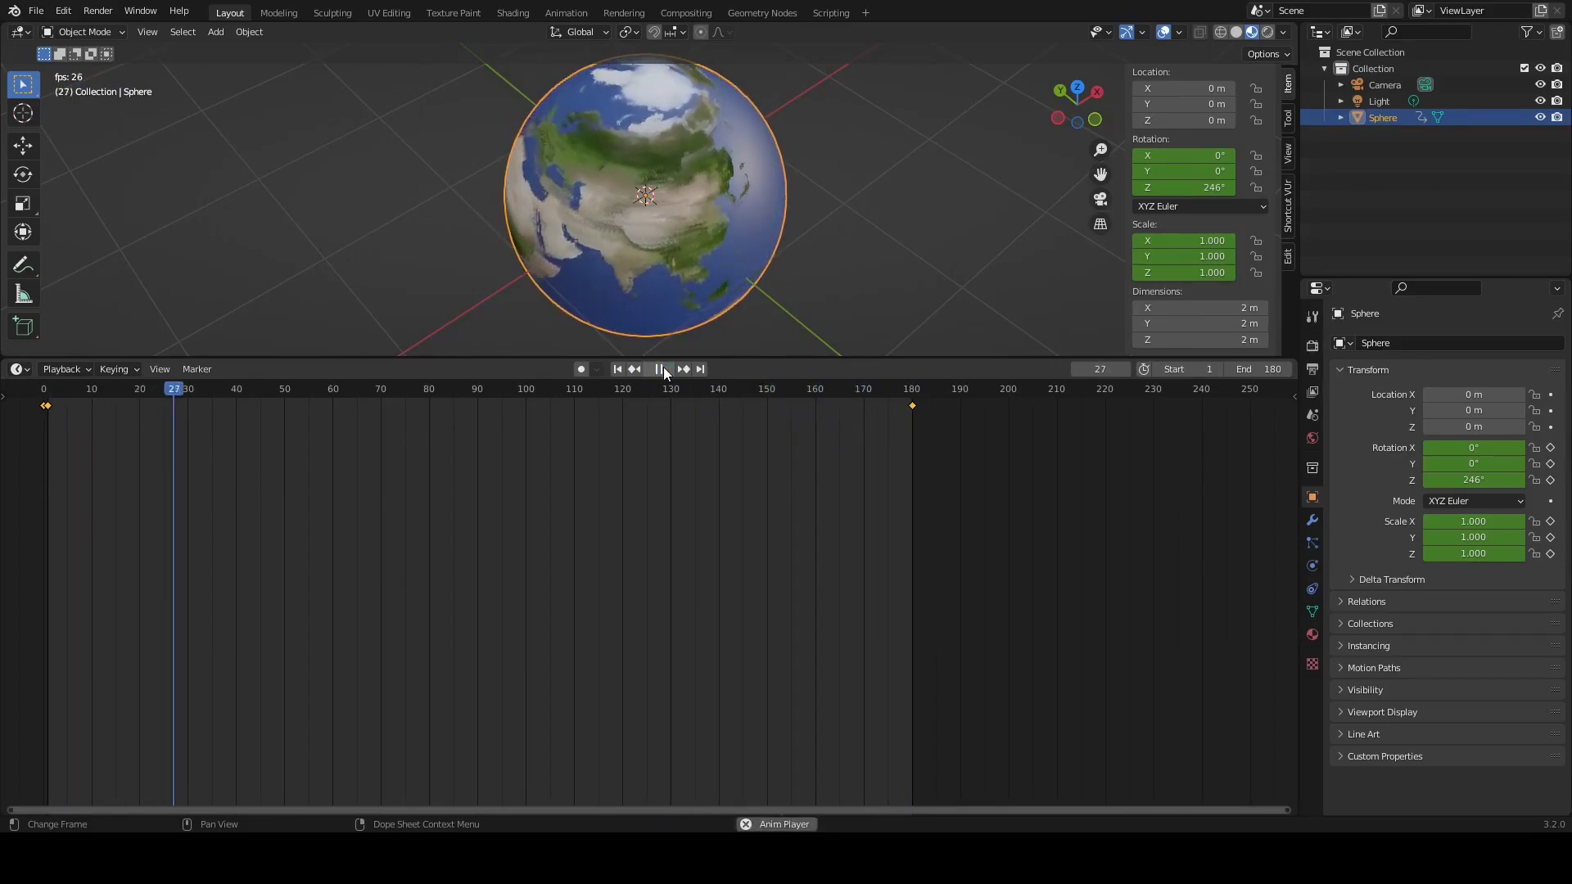
{"action": "left_click", "coordinate": [663, 369]}
{"action": "scroll", "coordinate": [541, 278], "scroll_direction": "up", "scroll_amount": 3}
{"action": "middle_click_drag", "start_coordinate": [539, 272], "coordinate": [210, 154]}
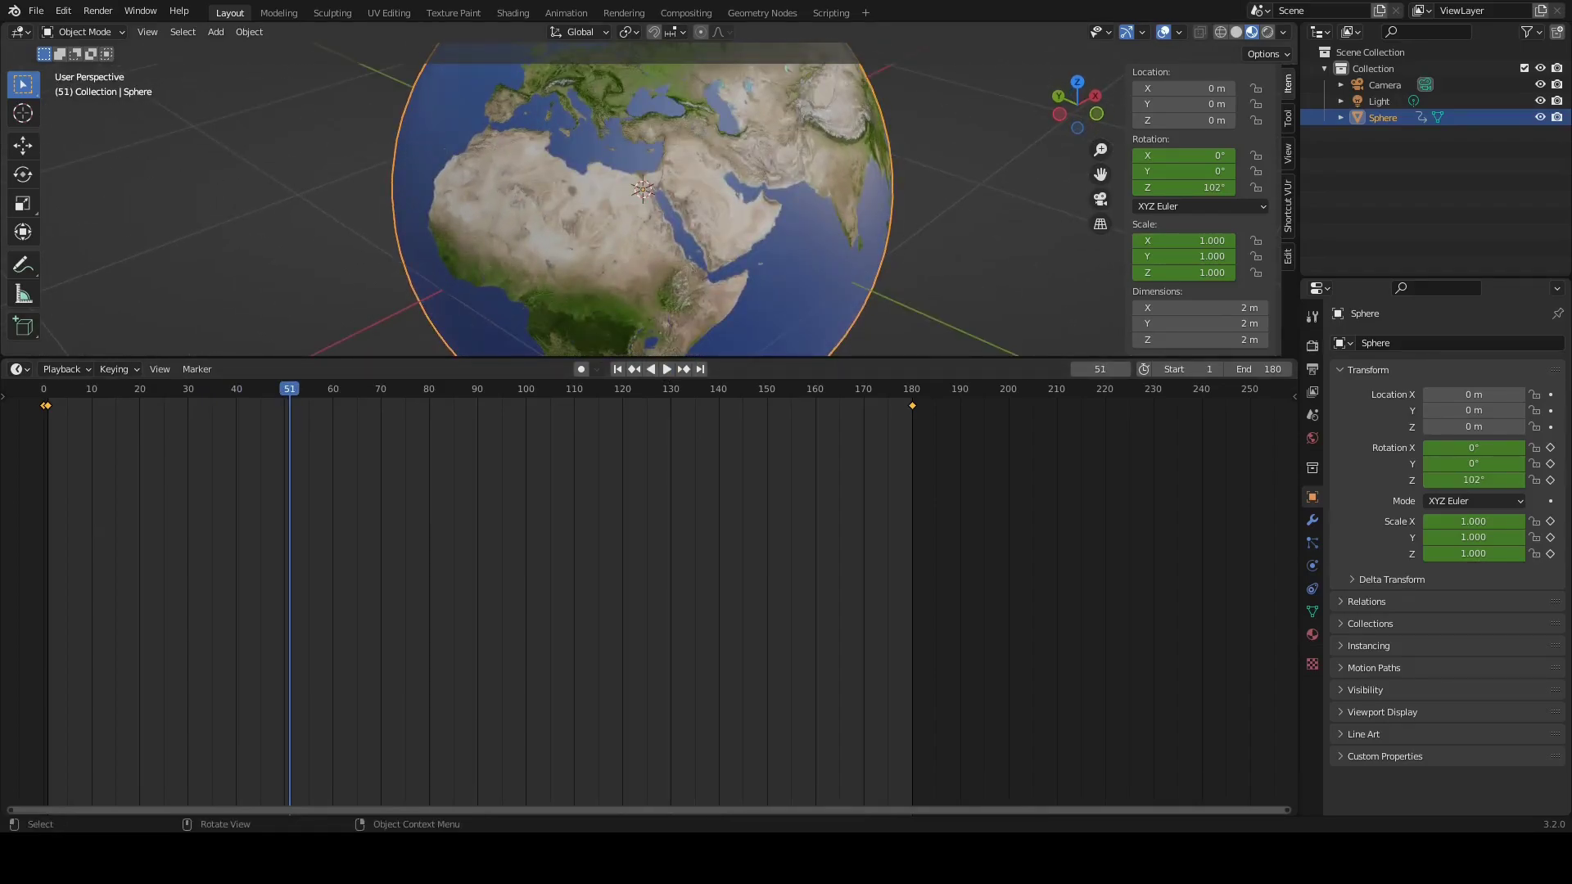